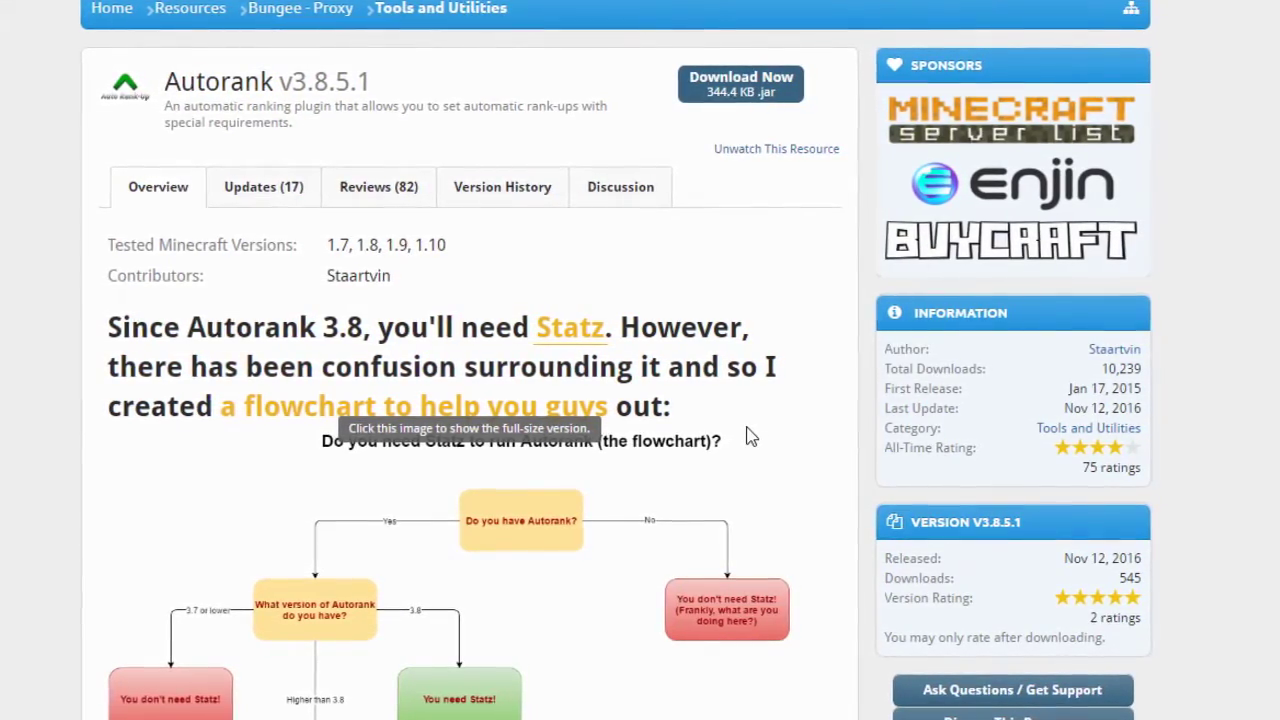
Examine the Autorank plugin page's flowchart on when the Statz plugin is needed
{"action": "scroll", "coordinate": [450, 300], "scroll_direction": "down", "scroll_amount": 3}
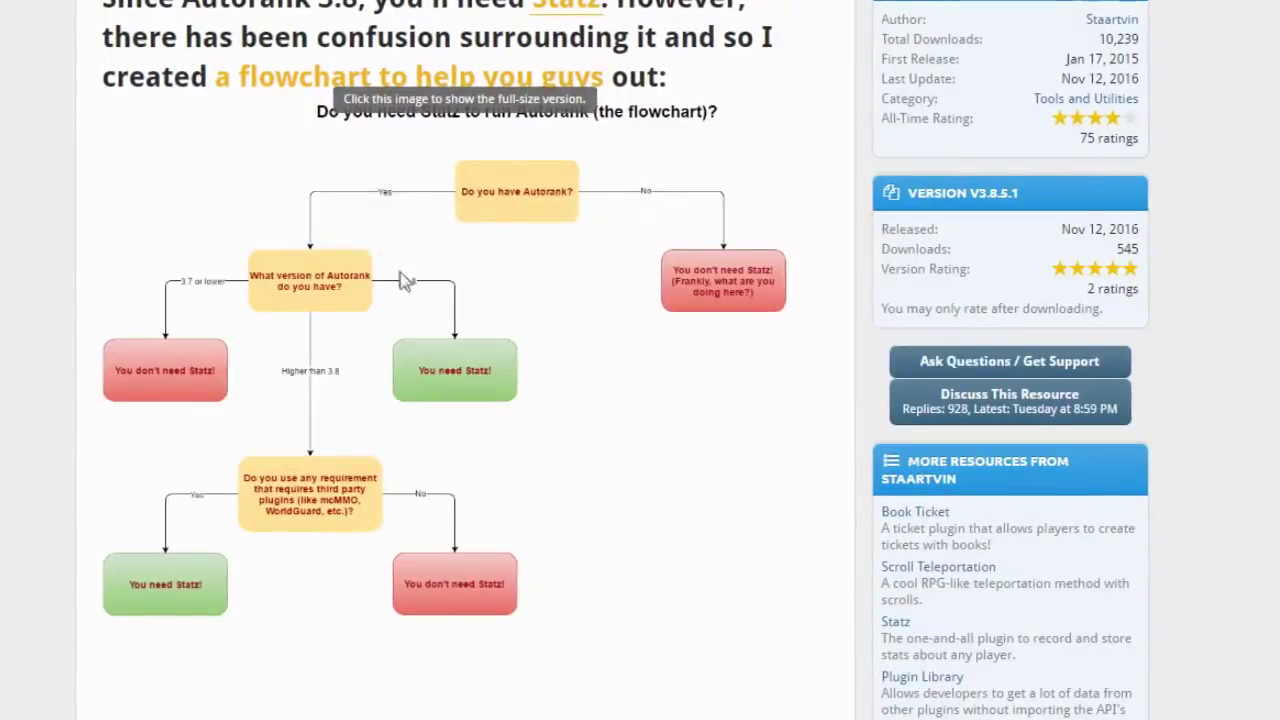
{"action": "scroll", "coordinate": [450, 290], "scroll_direction": "up", "scroll_amount": 2}
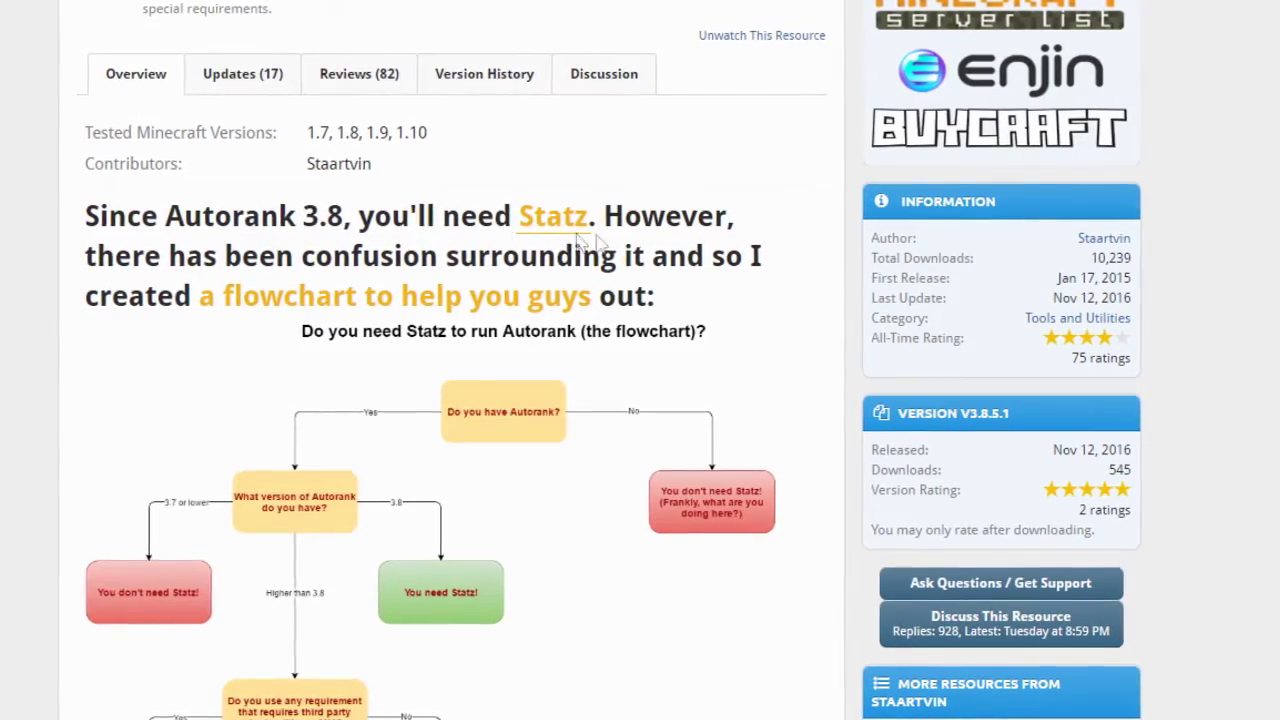
{"action": "scroll", "coordinate": [449, 271], "scroll_direction": "down", "scroll_amount": 3}
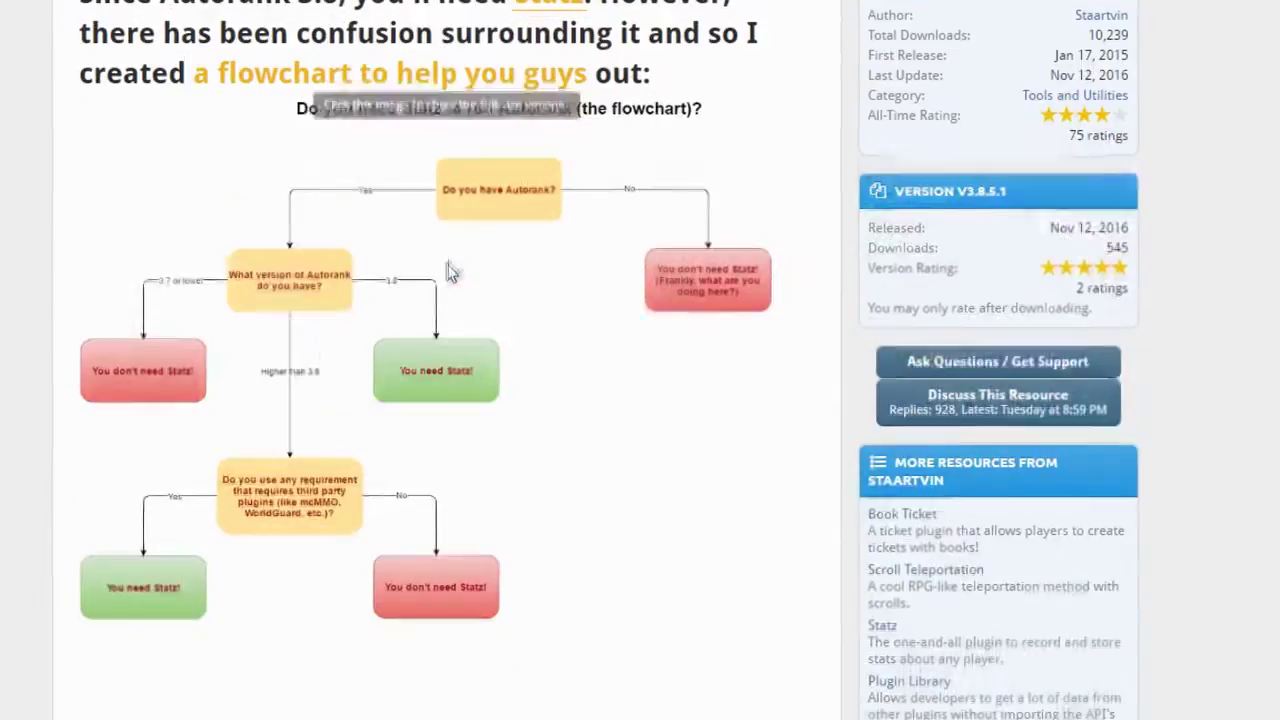
{"action": "scroll", "coordinate": [288, 340], "scroll_direction": "up", "scroll_amount": 4}
{"action": "scroll", "coordinate": [320, 362], "scroll_direction": "down", "scroll_amount": 7}
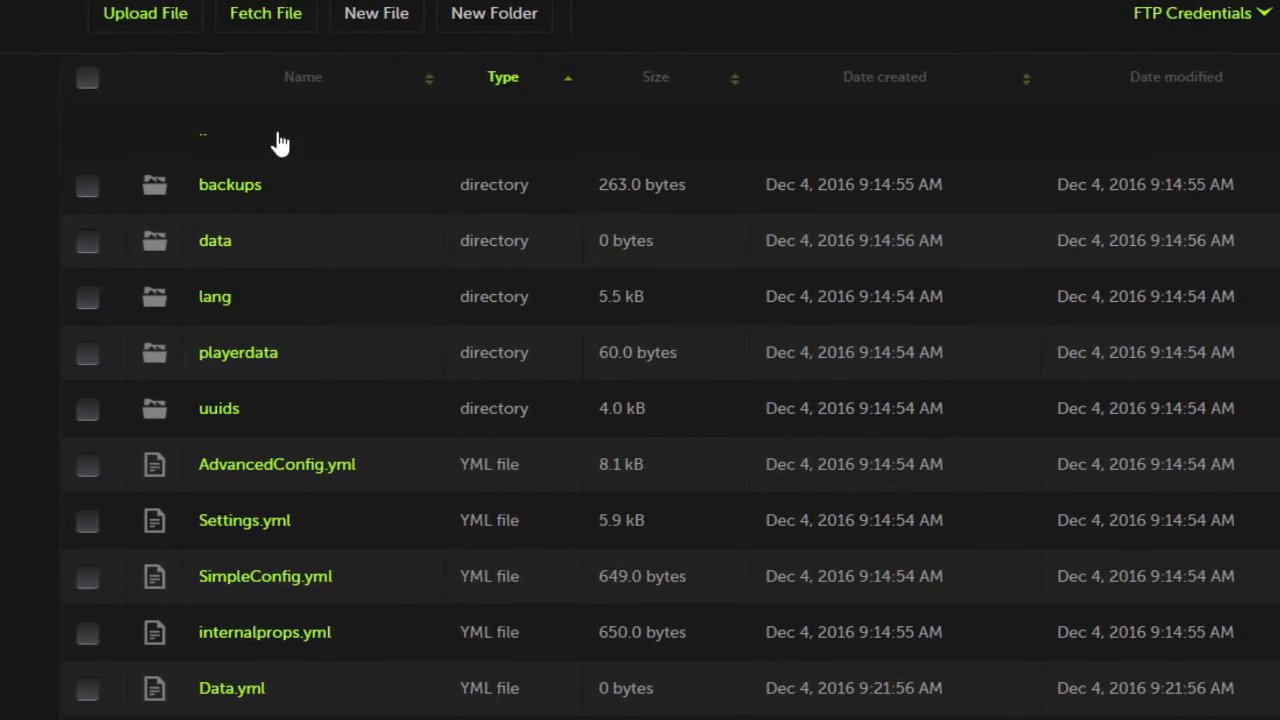
Examine the rank changes in SimpleConfig.yml and the "use advanced config" option in Settings.yml
{"action": "left_click", "coordinate": [268, 586]}
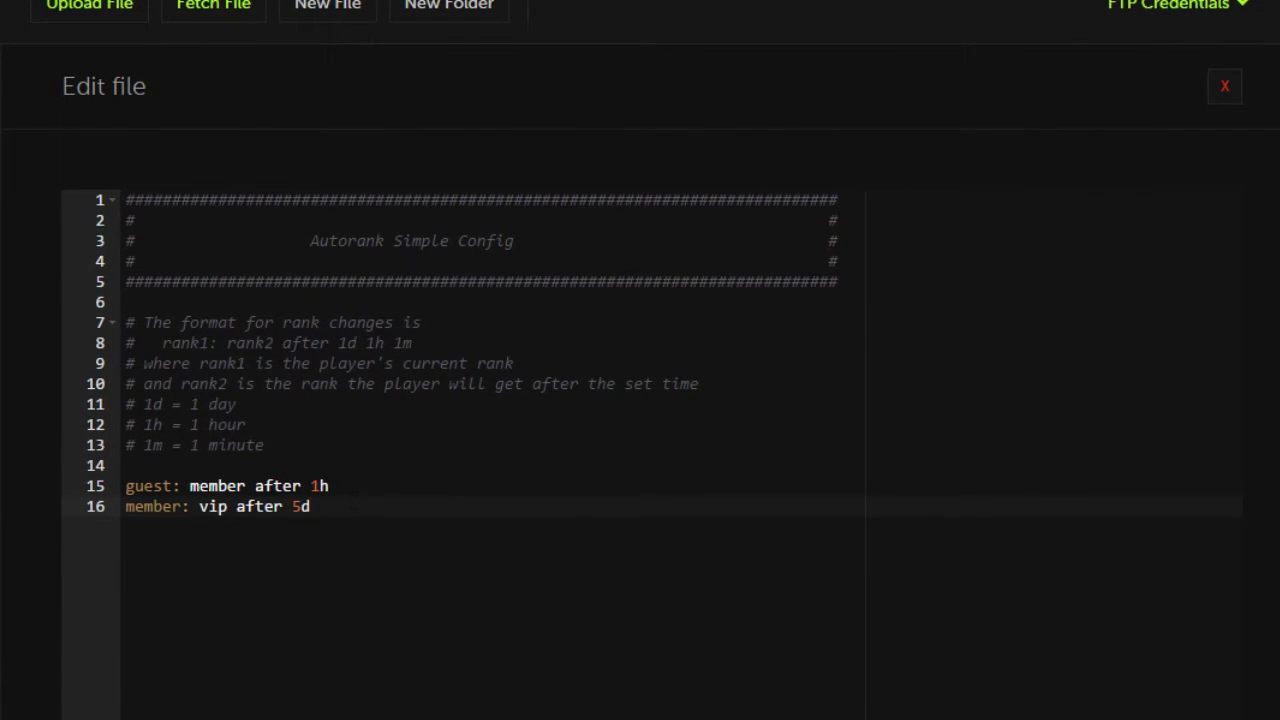
{"action": "left_click", "coordinate": [1224, 86]}
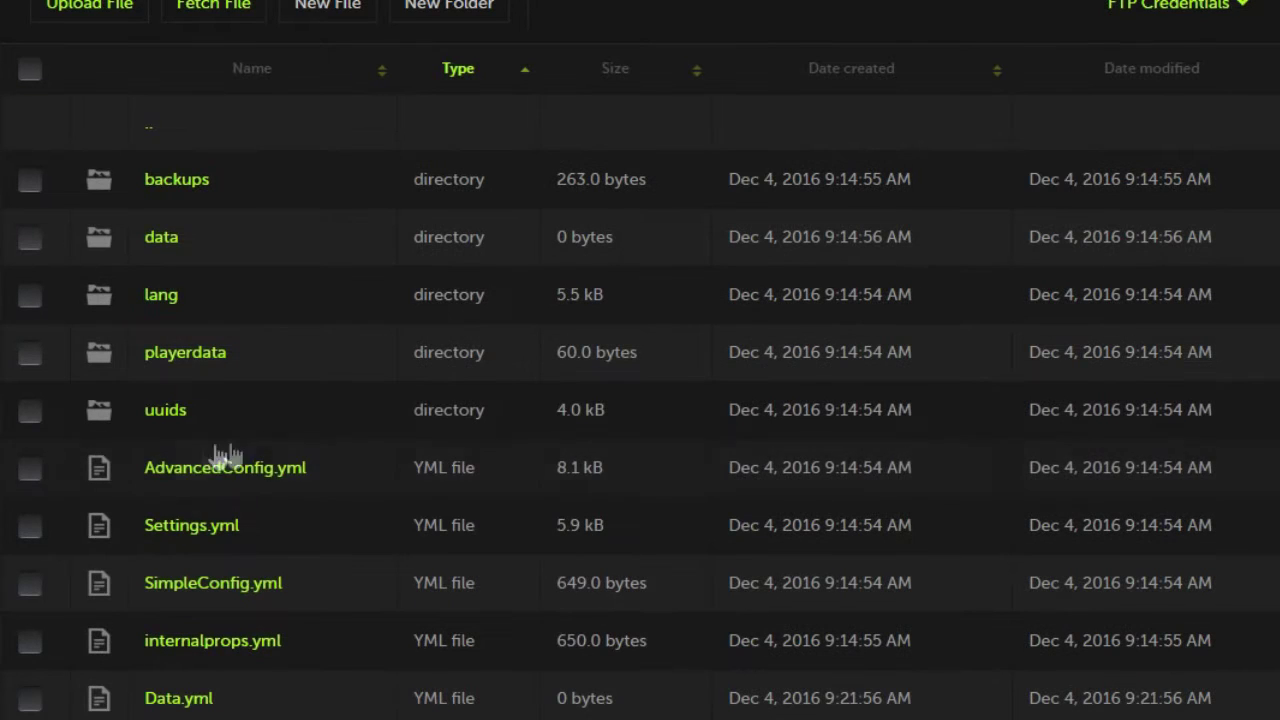
{"action": "left_click", "coordinate": [210, 537]}
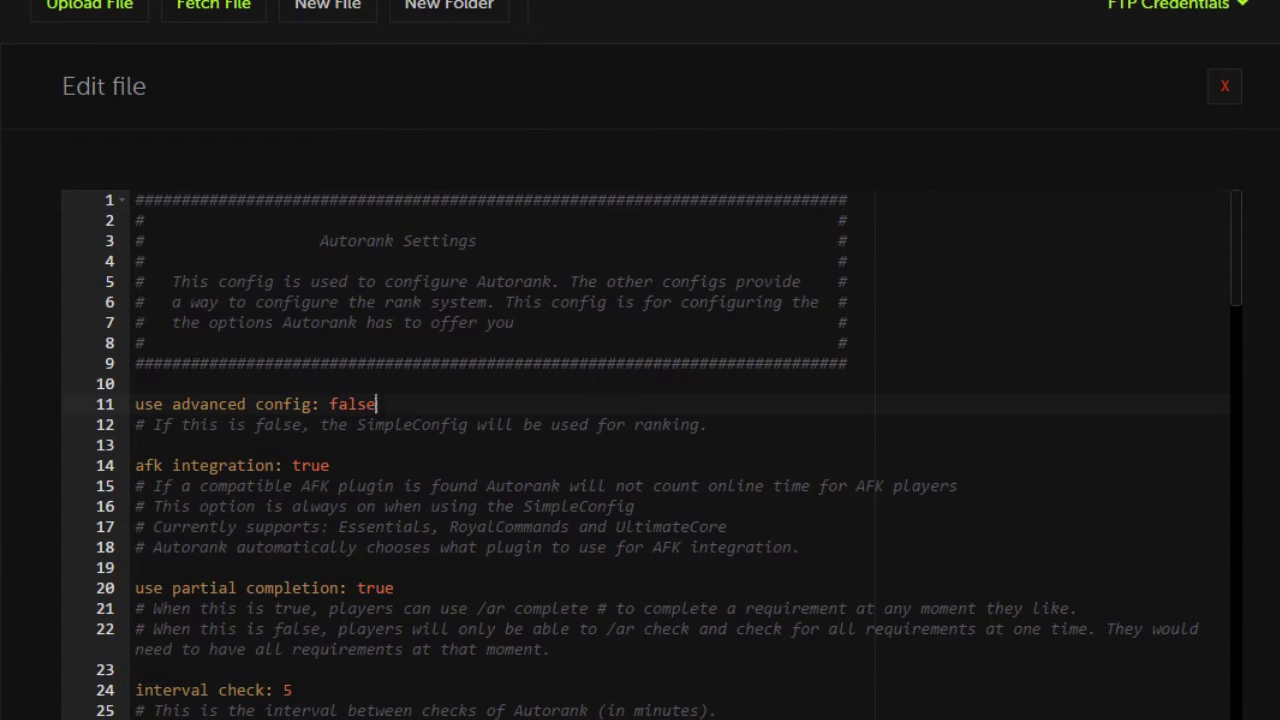
{"action": "double_click", "coordinate": [333, 404]}
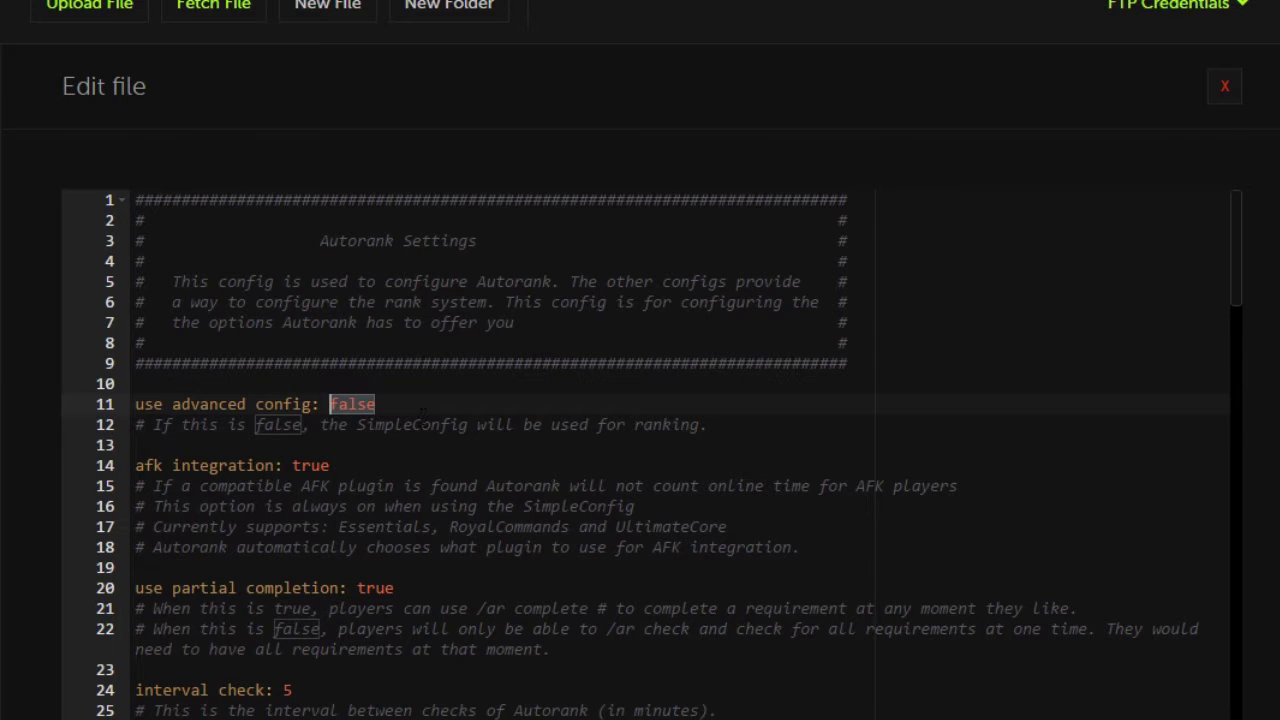
{"action": "left_click", "coordinate": [1224, 86]}
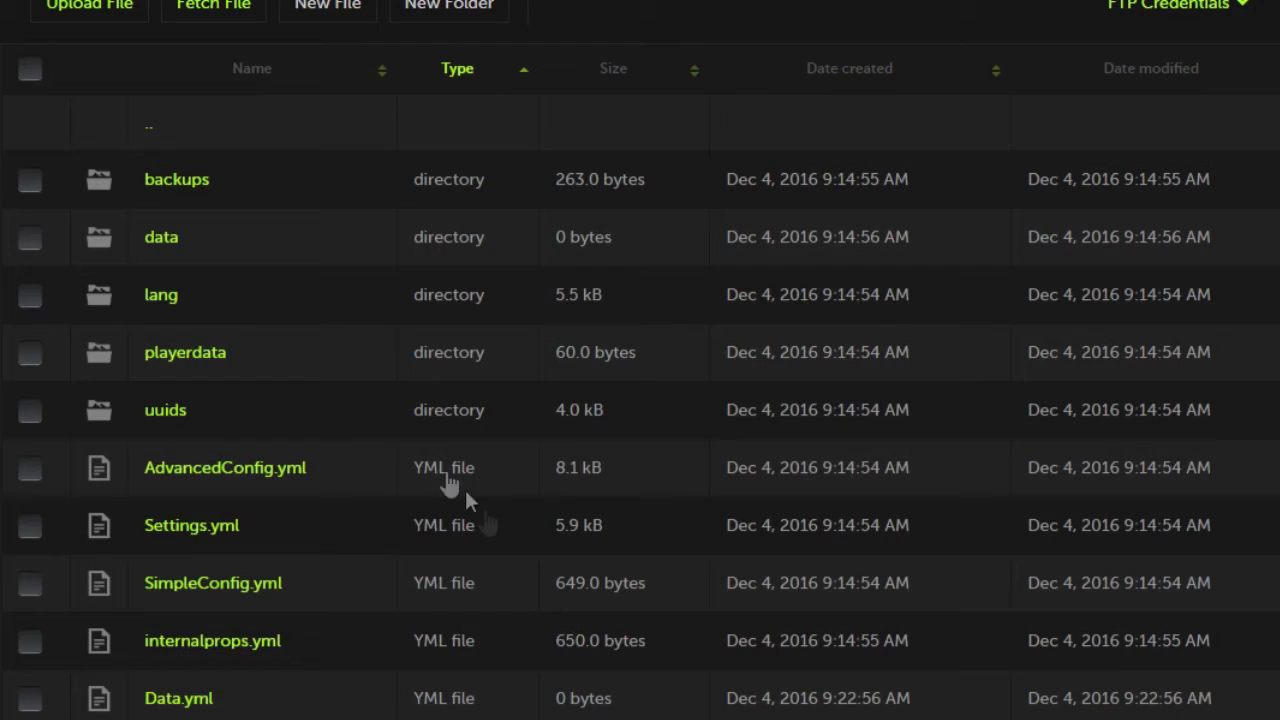
Set "use advanced config" to true in Settings.yml and save the file
{"action": "left_click", "coordinate": [192, 532]}
{"action": "double_click", "coordinate": [350, 404]}
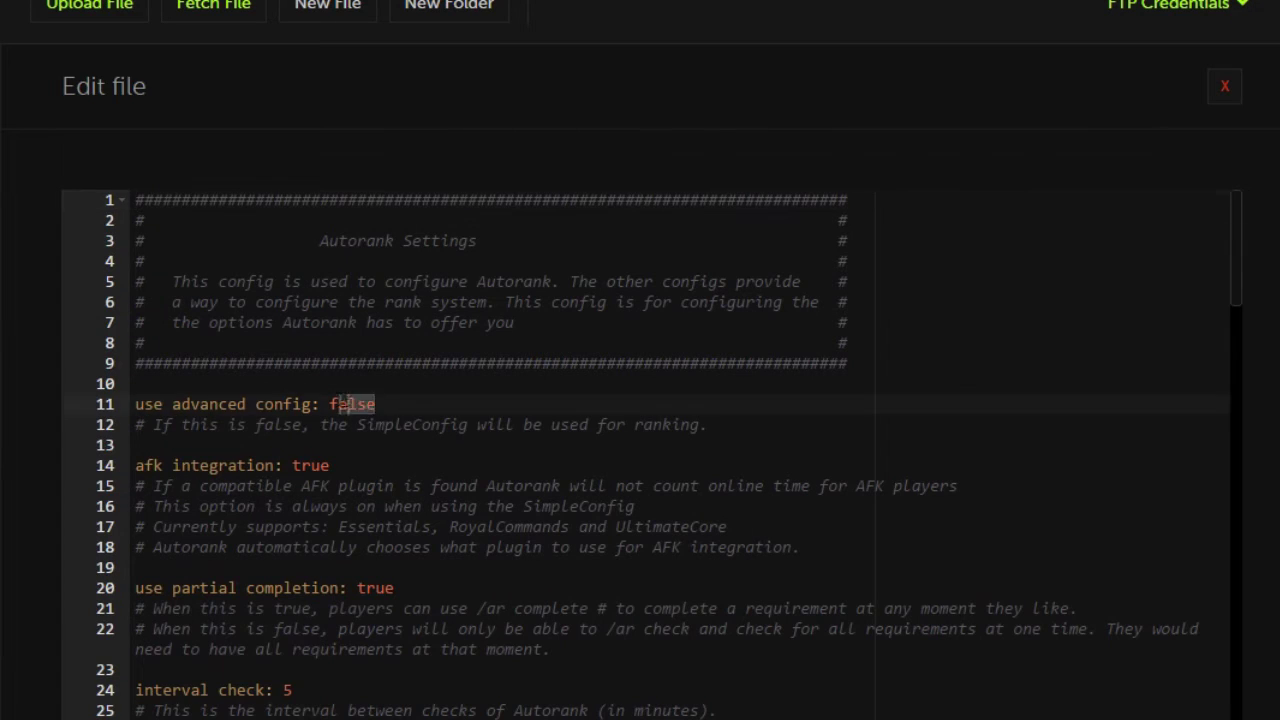
{"action": "type", "text": "true"}
{"action": "scroll", "coordinate": [1240, 520], "scroll_direction": "down", "scroll_amount": 2}
{"action": "left_click", "coordinate": [655, 695]}
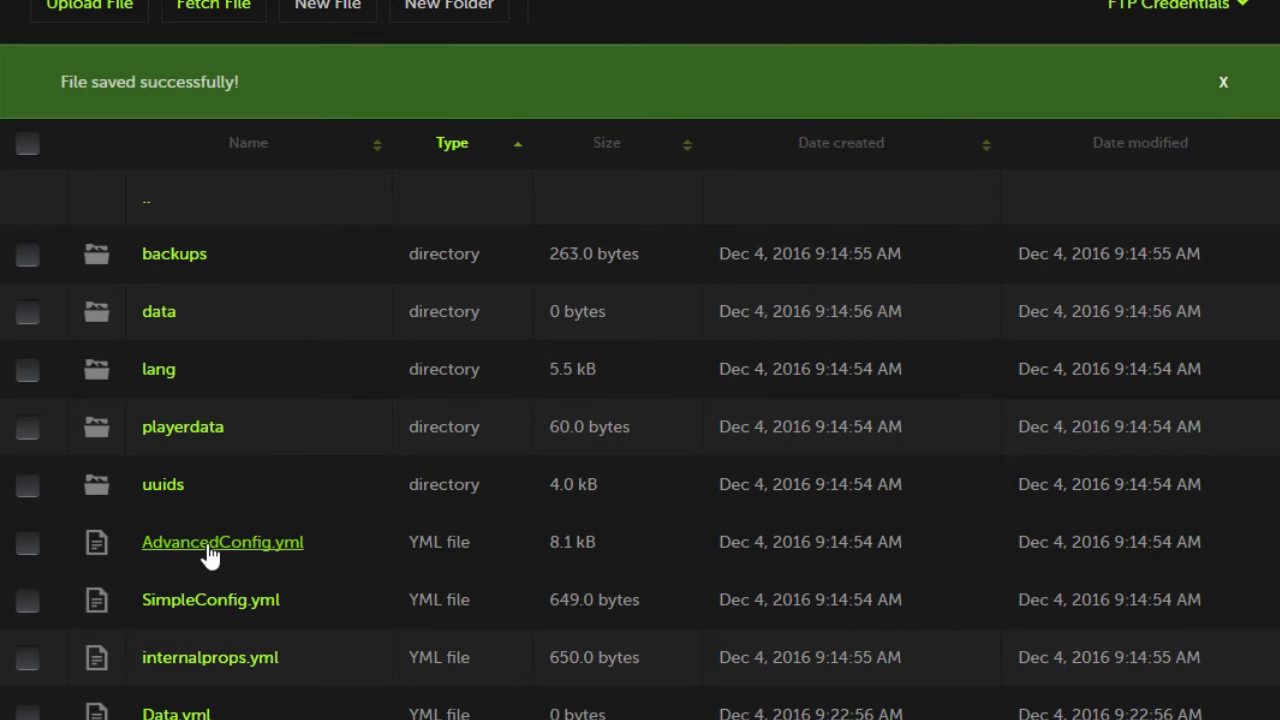
Open AdvancedConfig.yml and examine the requirements and results of the Guest and Member ranks
{"action": "left_click", "coordinate": [220, 550]}
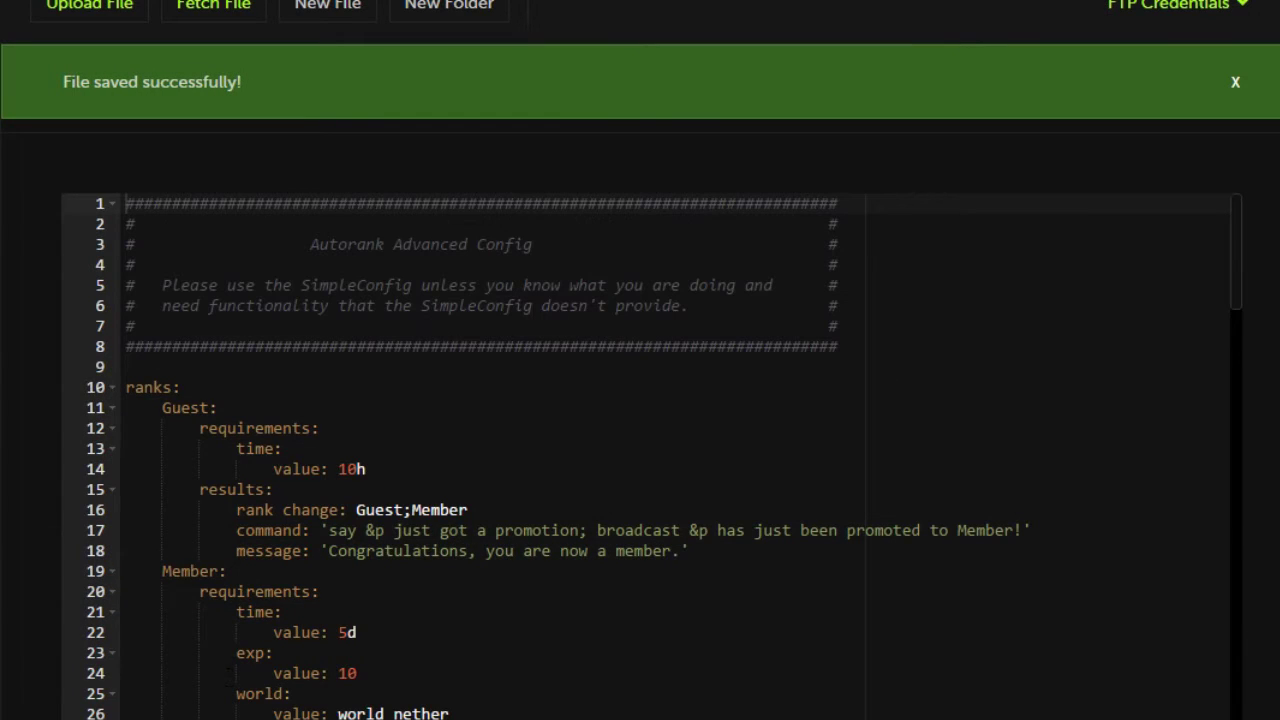
{"action": "scroll", "coordinate": [256, 383], "scroll_direction": "down", "scroll_amount": 2}
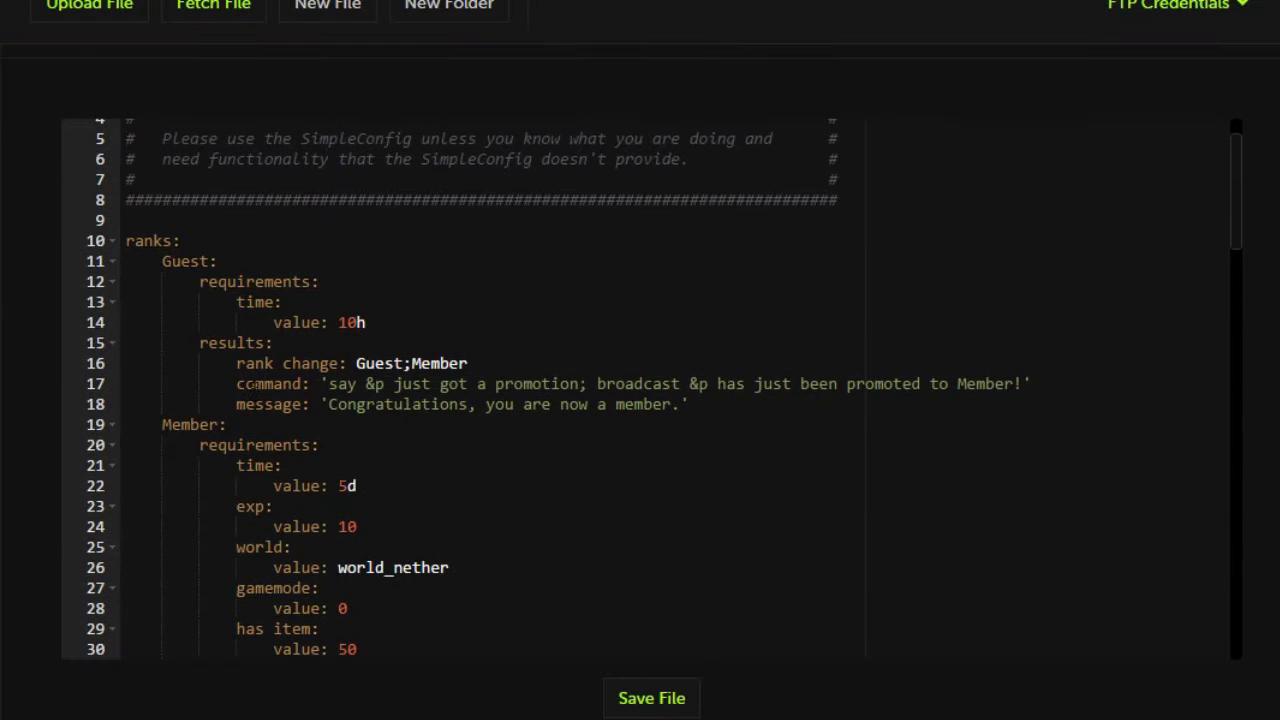
{"action": "scroll", "coordinate": [491, 483], "scroll_direction": "down", "scroll_amount": 5}
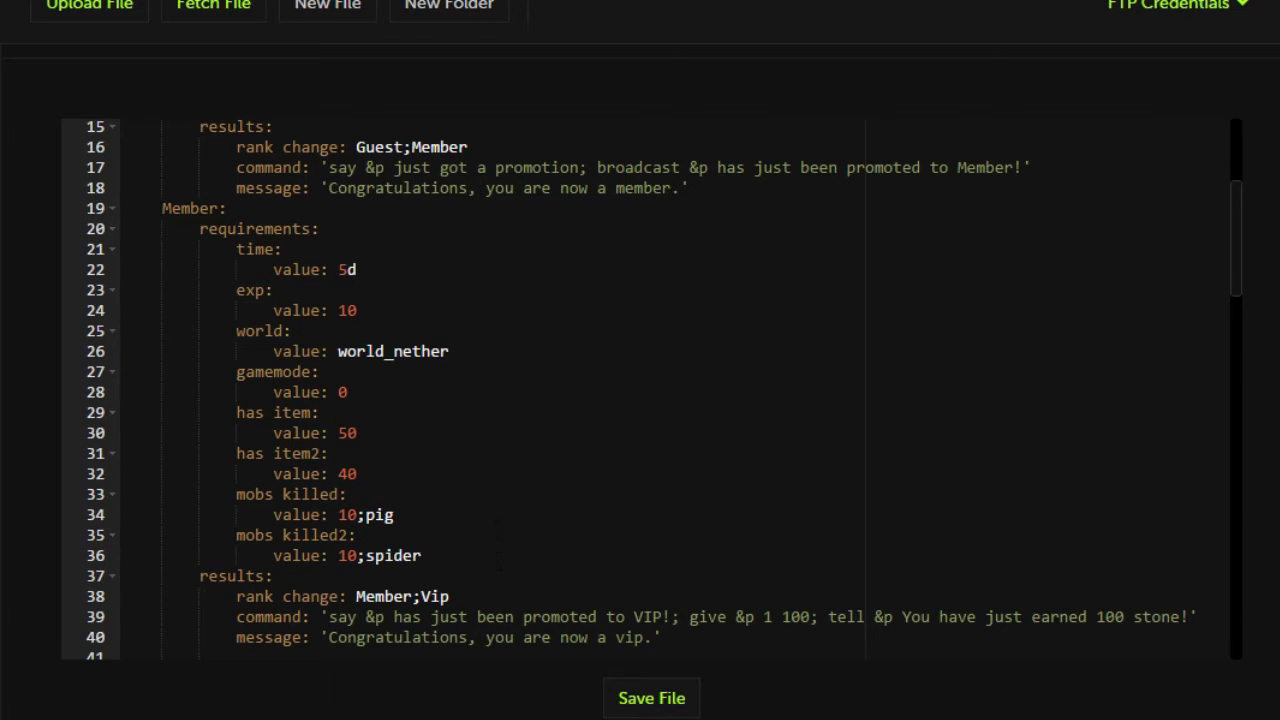
{"action": "scroll", "coordinate": [650, 390], "scroll_direction": "up", "scroll_amount": 3}
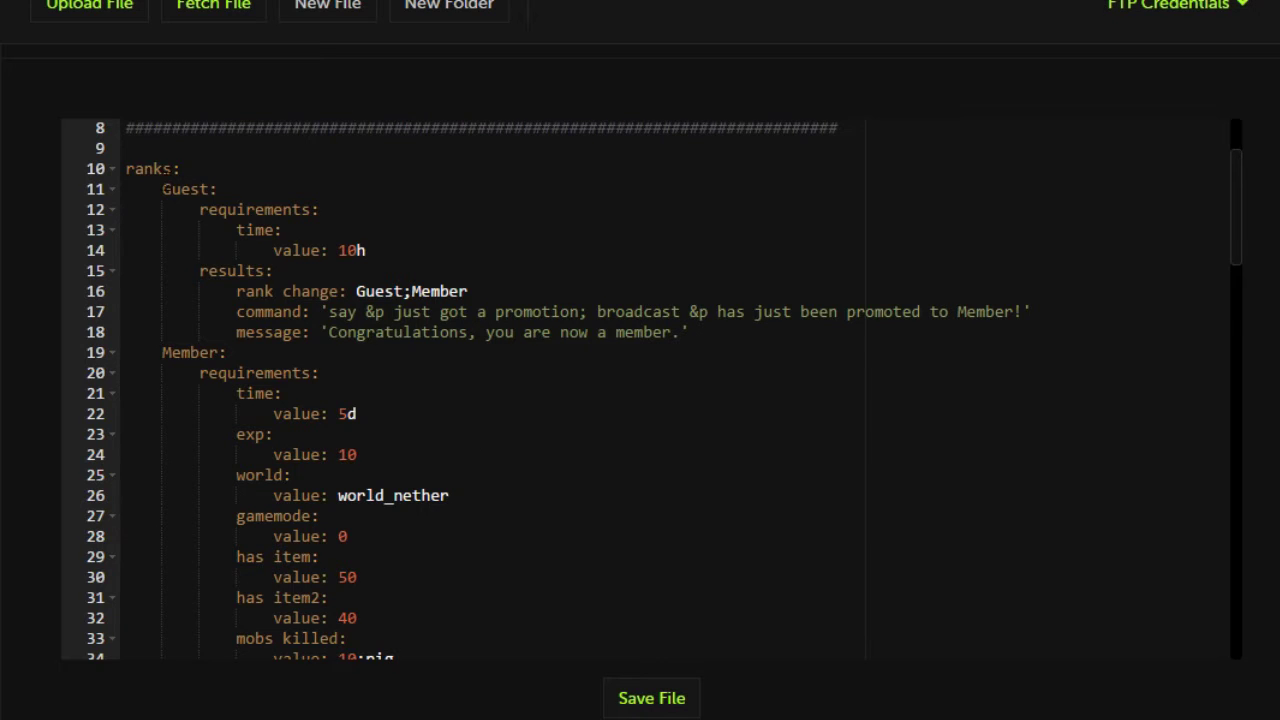
{"action": "left_click", "coordinate": [181, 169]}
{"action": "left_click", "coordinate": [163, 189]}
{"action": "scroll", "coordinate": [650, 390], "scroll_direction": "down", "scroll_amount": 5}
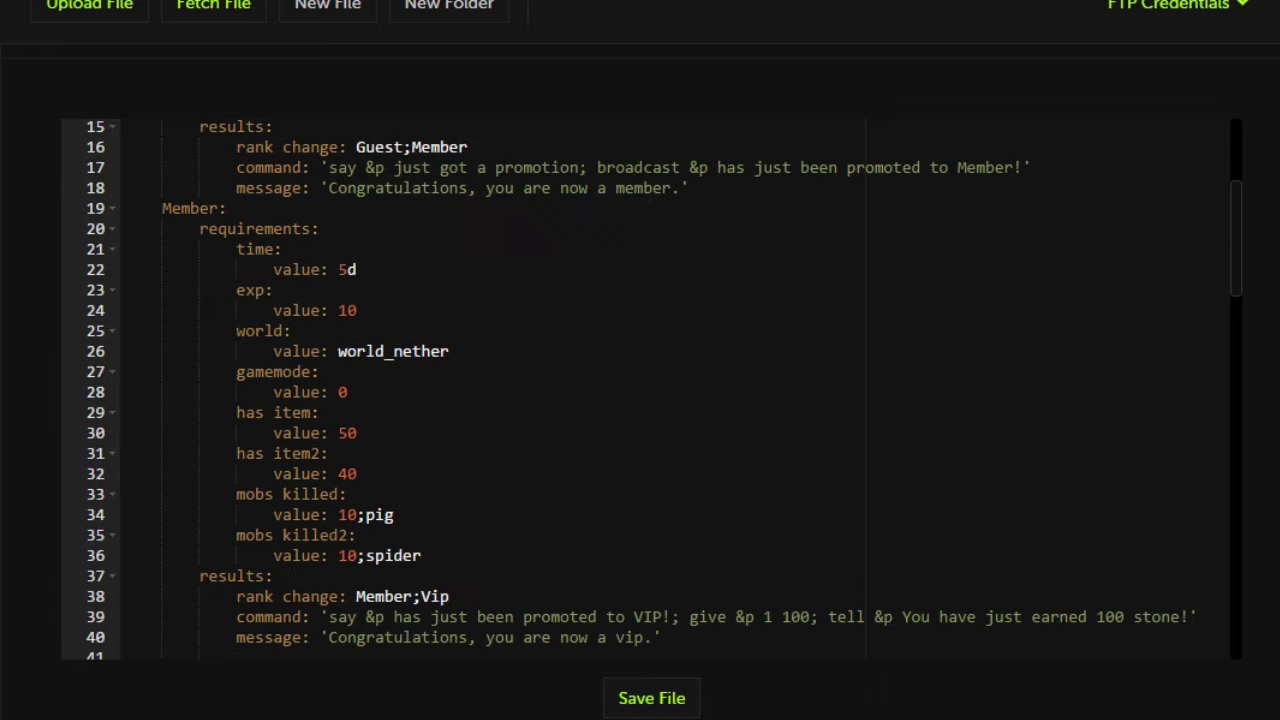
{"action": "key", "text": "Right"}
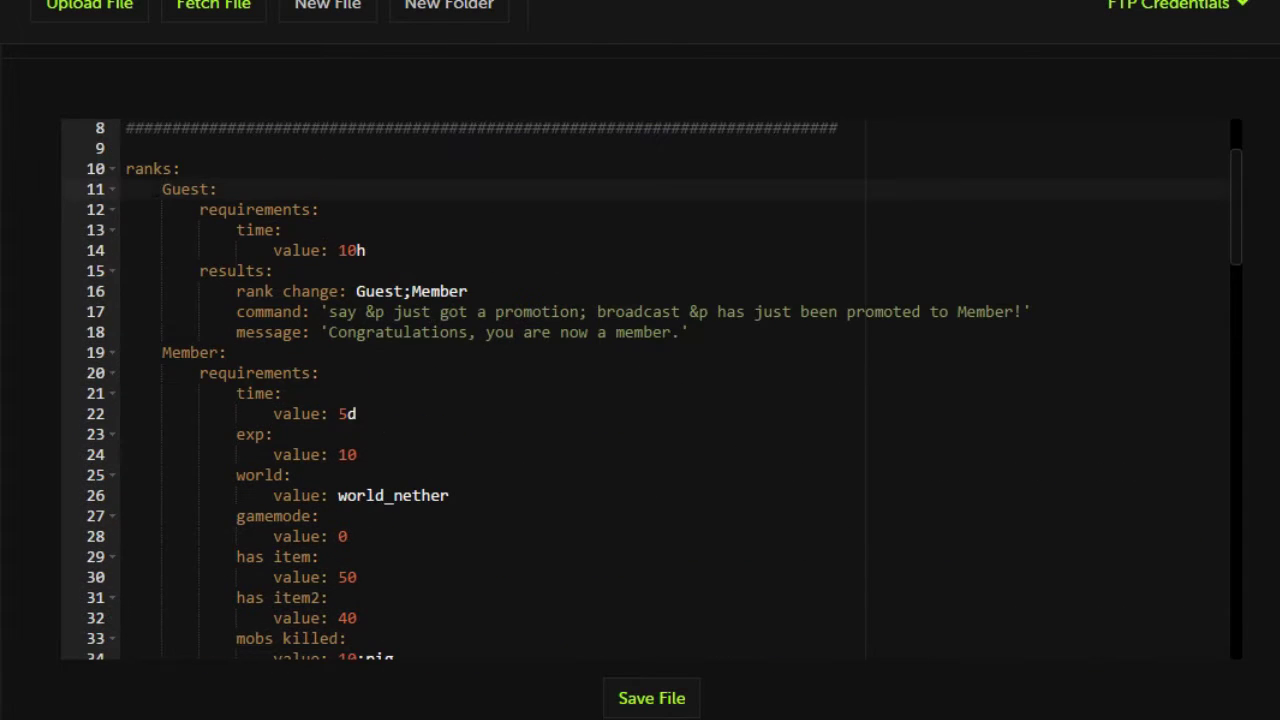
{"action": "scroll", "coordinate": [650, 390], "scroll_direction": "down", "scroll_amount": 5}
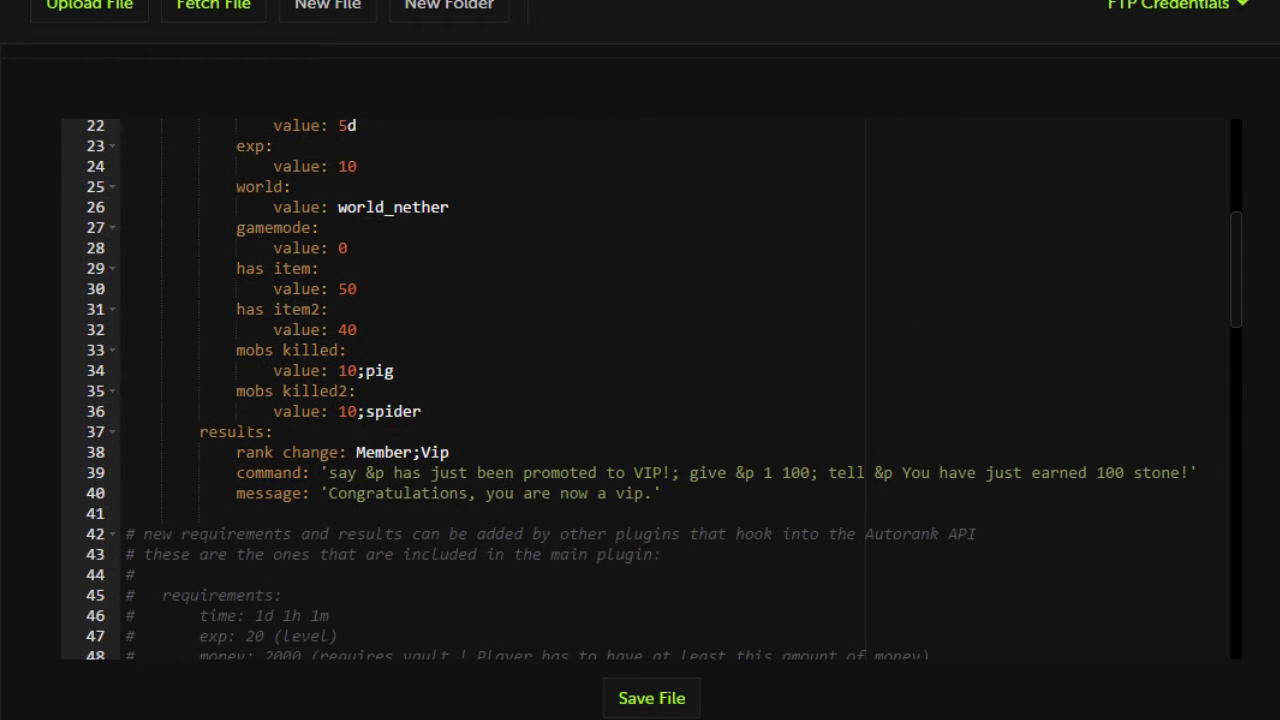
{"action": "scroll", "coordinate": [650, 390], "scroll_direction": "up", "scroll_amount": 3}
{"action": "scroll", "coordinate": [650, 390], "scroll_direction": "down", "scroll_amount": 3}
{"action": "double_click", "coordinate": [440, 452]}
{"action": "scroll", "coordinate": [418, 432], "scroll_direction": "up", "scroll_amount": 7}
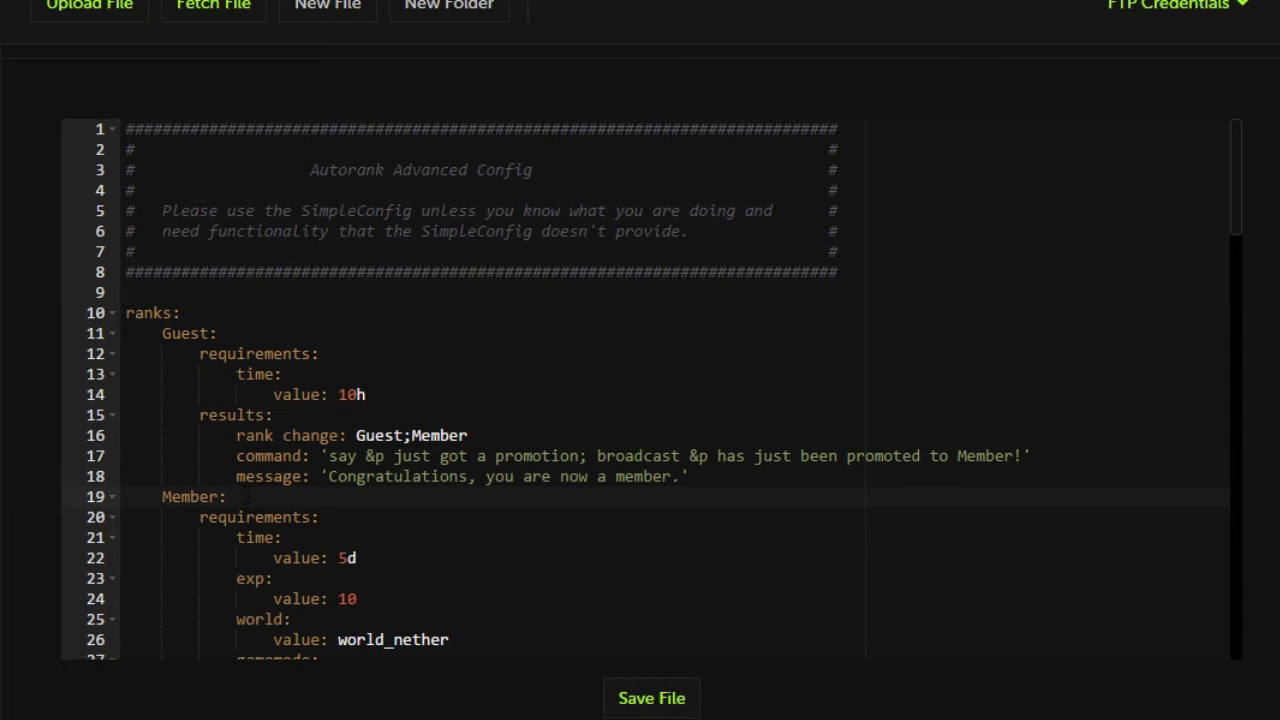
Add a VIP rank entry after the Member rank's results, indented at the same level as Member
{"action": "scroll", "coordinate": [243, 496], "scroll_direction": "down", "scroll_amount": 6}
{"action": "scroll", "coordinate": [707, 424], "scroll_direction": "up", "scroll_amount": 3}
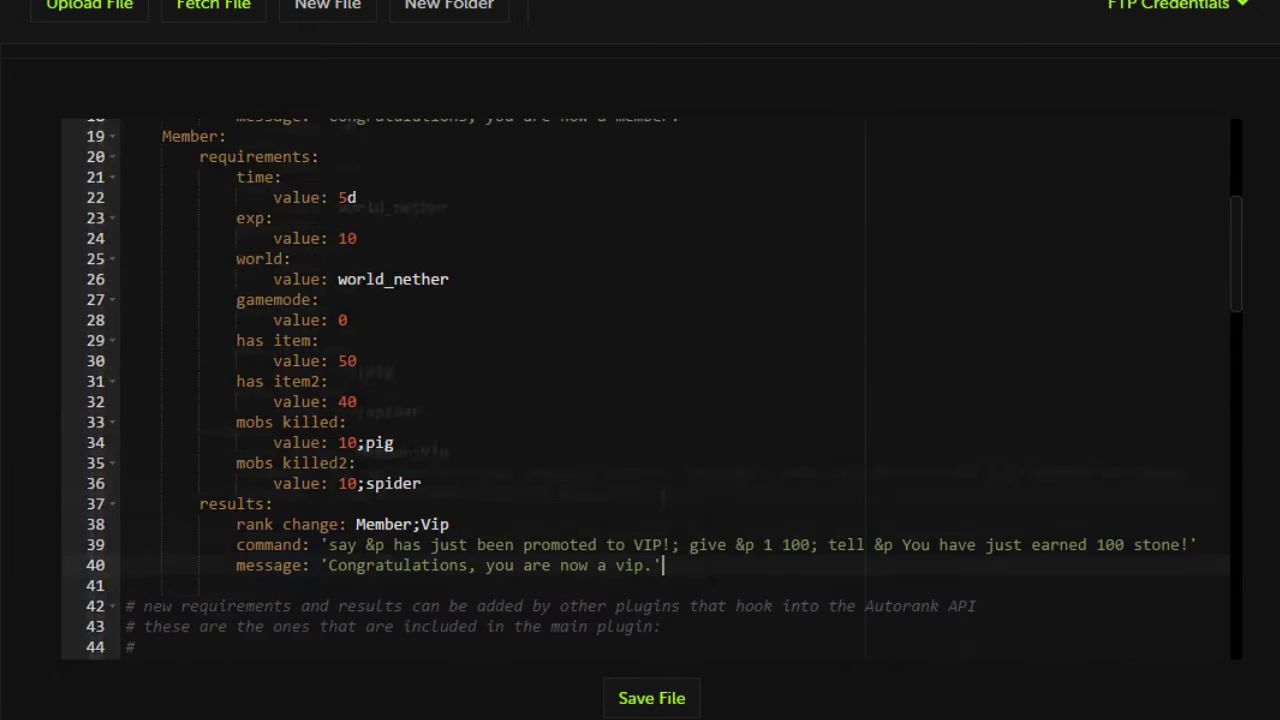
{"action": "scroll", "coordinate": [731, 445], "scroll_direction": "down", "scroll_amount": 1}
{"action": "key", "text": "Return"}
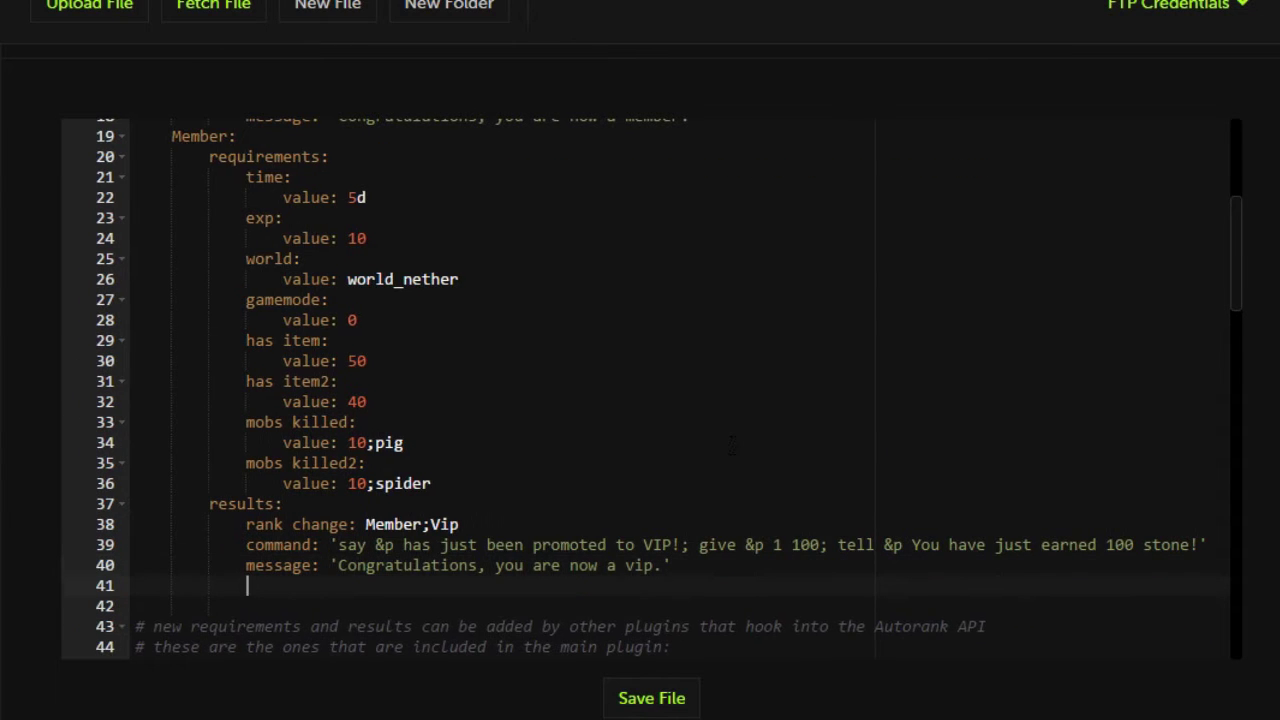
{"action": "key", "text": "BackSpace"}
{"action": "key", "text": "BackSpace"}
{"action": "key", "text": "BackSpace"}
{"action": "key", "text": "BackSpace"}
{"action": "key", "text": "BackSpace"}
{"action": "type", "text": "VIP:"}
Add a requirements section under VIP with a time requirement whose value is 15d
{"action": "key", "text": "Return"}
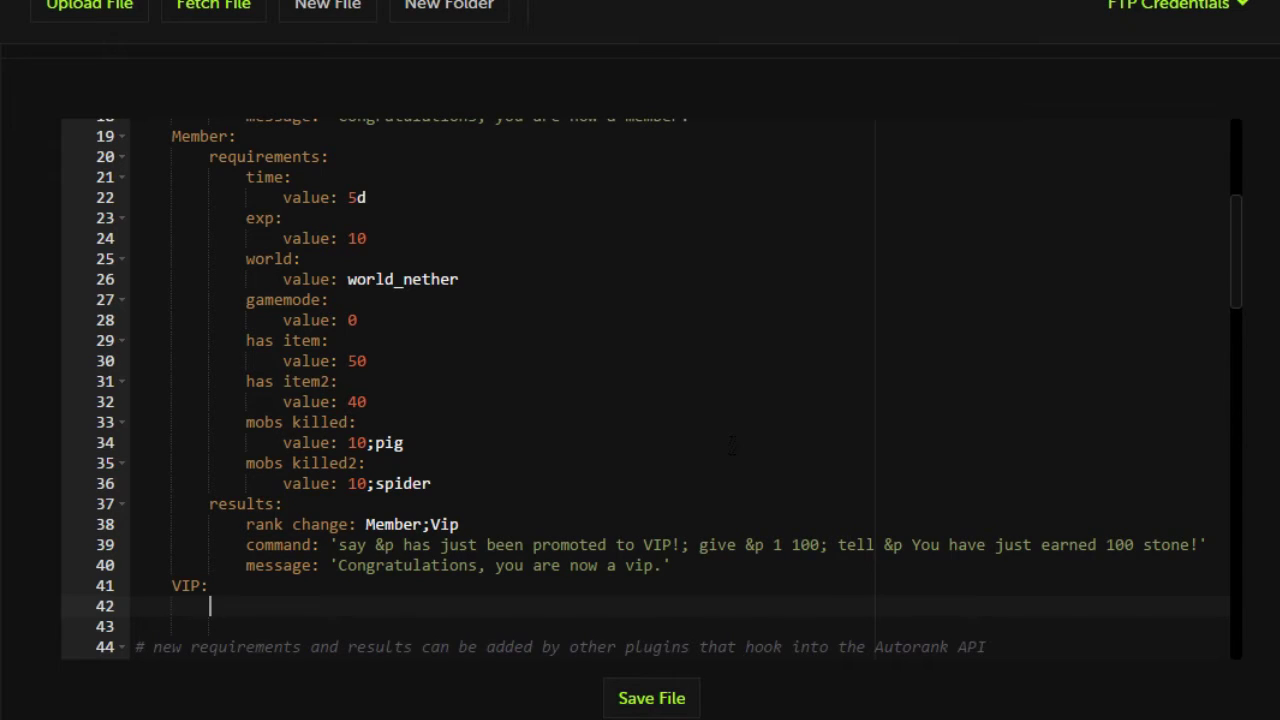
{"action": "type", "text": "requirements:"}
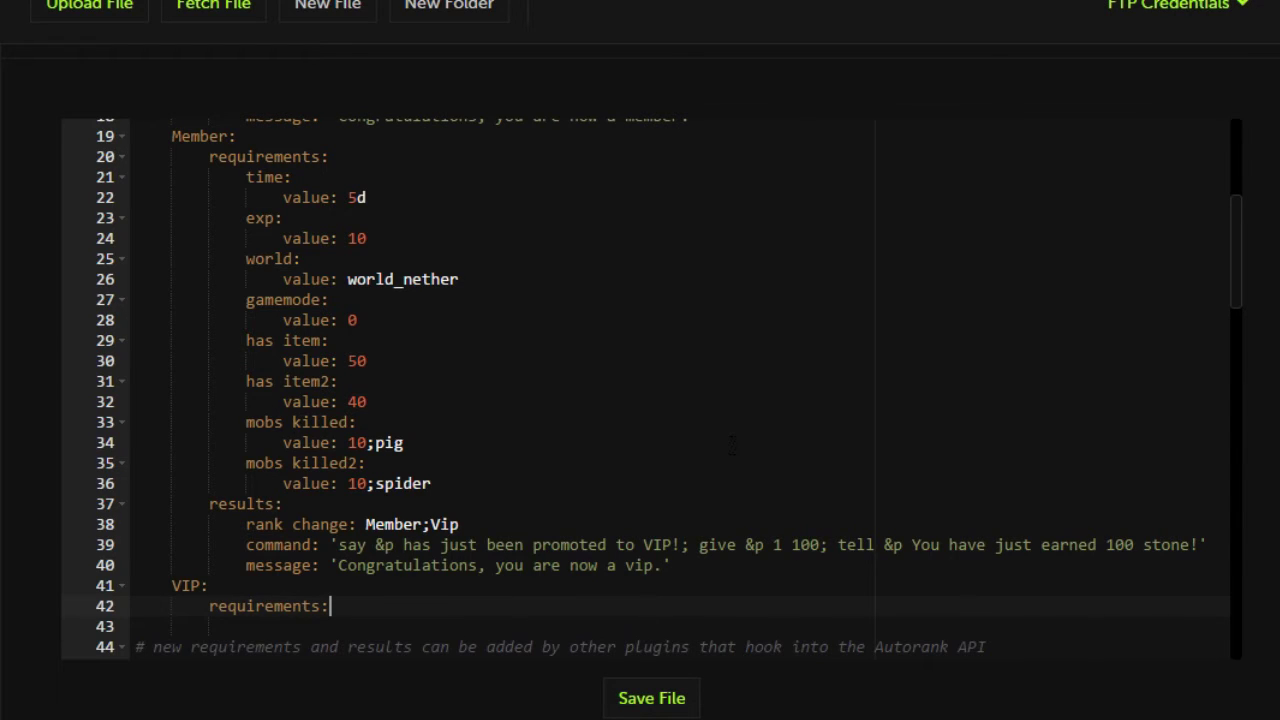
{"action": "key", "text": "Return"}
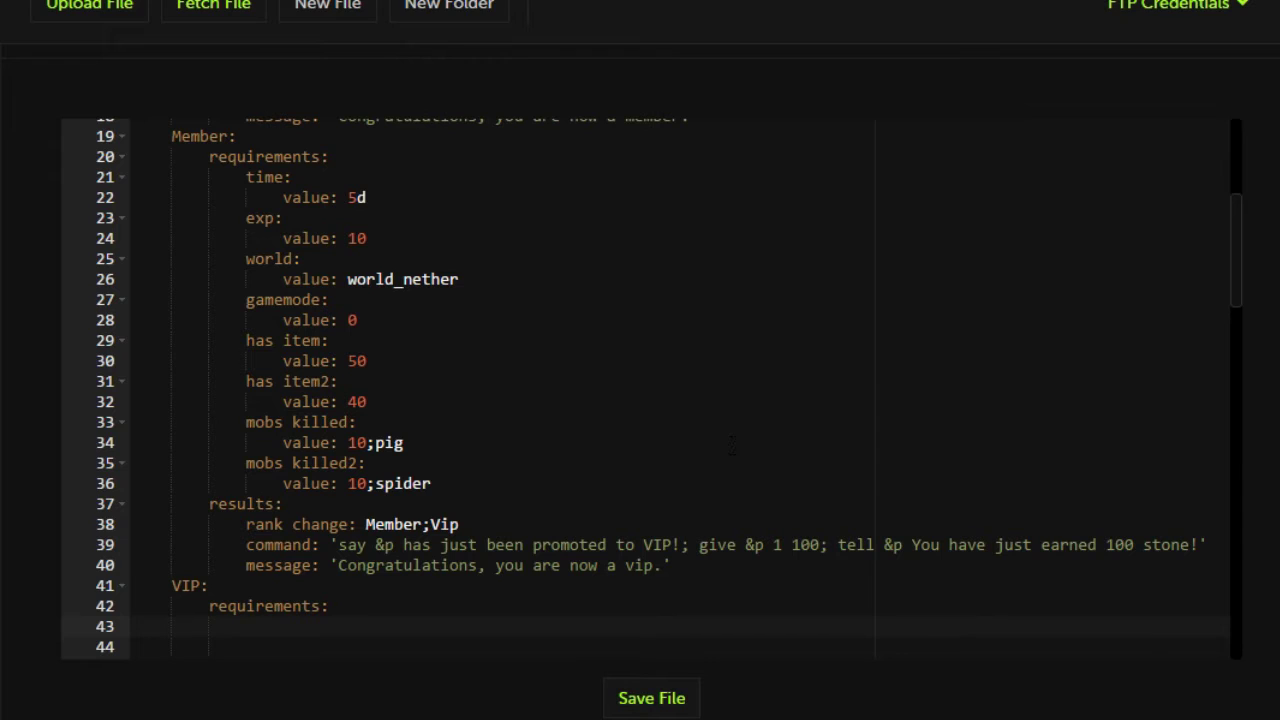
{"action": "type", "text": "time:"}
{"action": "type", "text": "value:"}
{"action": "type", "text": "15d"}
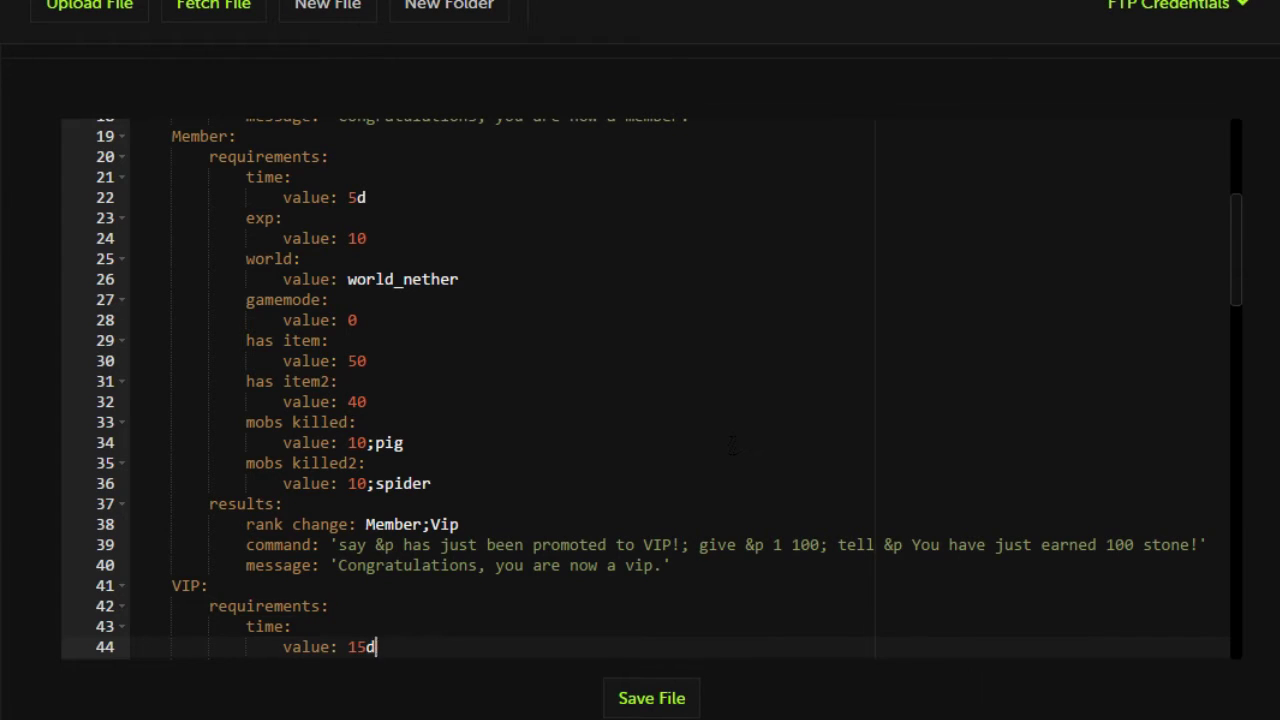
Add a world requirement with the value survival below the VIP time requirement
{"action": "key", "text": "Return"}
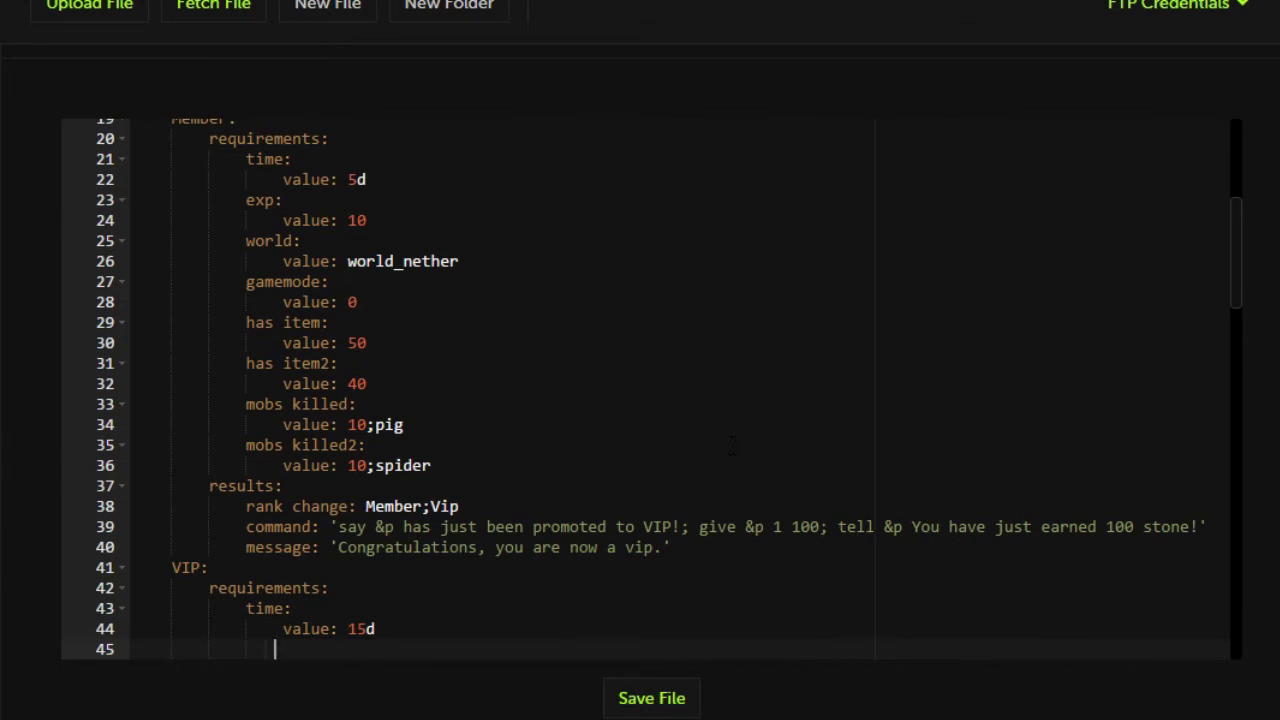
{"action": "key", "text": "BackSpace"}
{"action": "key", "text": "BackSpace"}
{"action": "key", "text": "BackSpace"}
{"action": "key", "text": "BackSpace"}
{"action": "type", "text": "world:"}
{"action": "key", "text": "Return"}
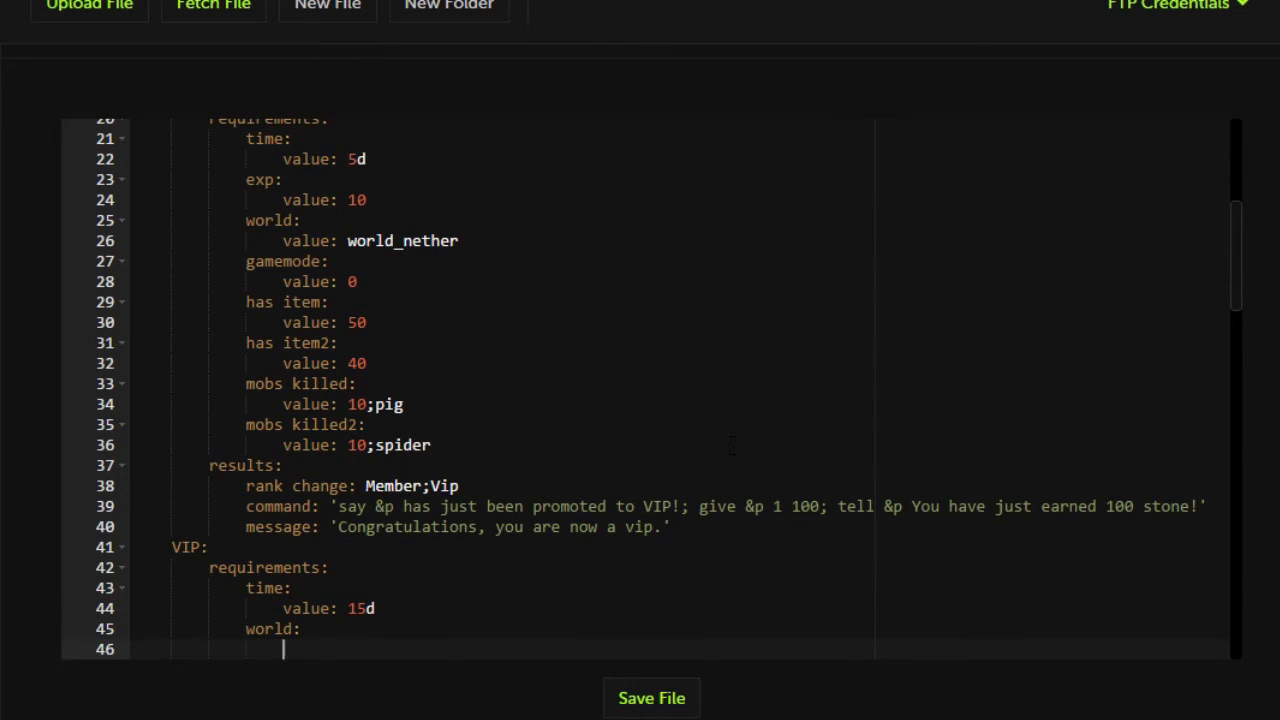
{"action": "type", "text": "value: survail"}
{"action": "key", "text": "BackSpace"}
{"action": "key", "text": "BackSpace"}
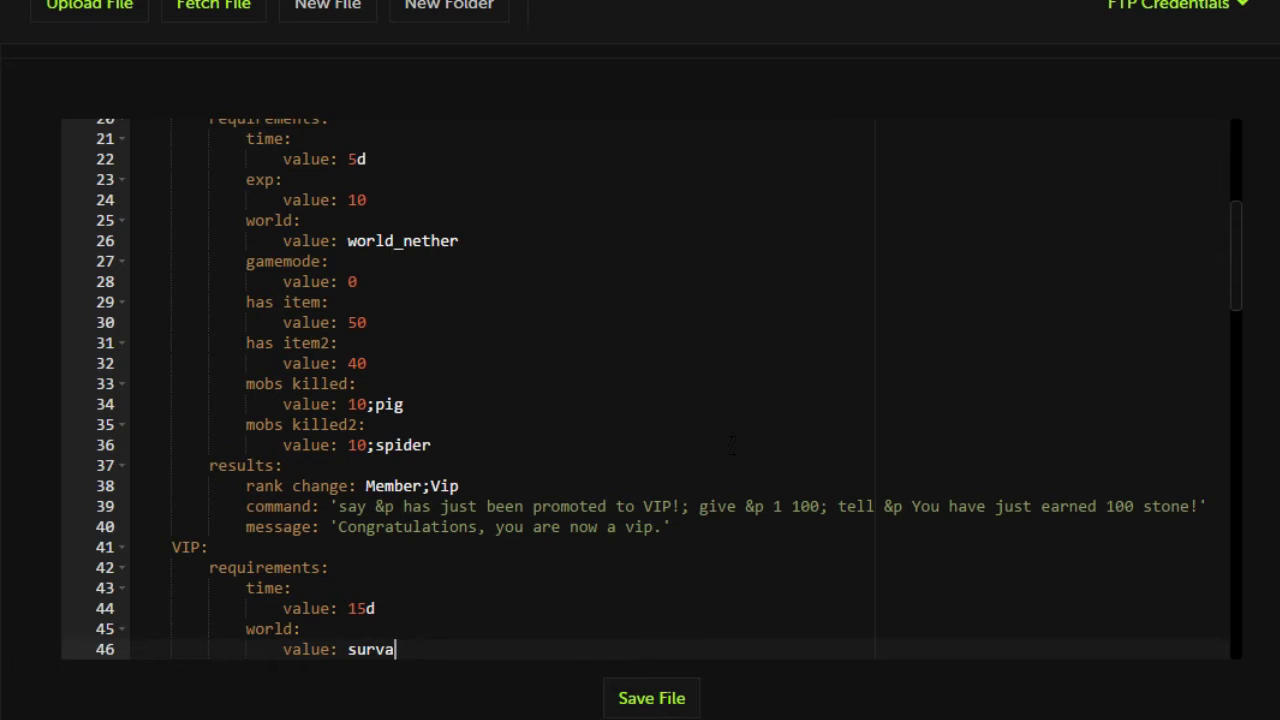
{"action": "key", "text": "BackSpace"}
{"action": "key", "text": "BackSpace"}
{"action": "type", "text": "vival"}
Add a gamemode requirement with the value 0 to the VIP rank
{"action": "key", "text": "Return"}
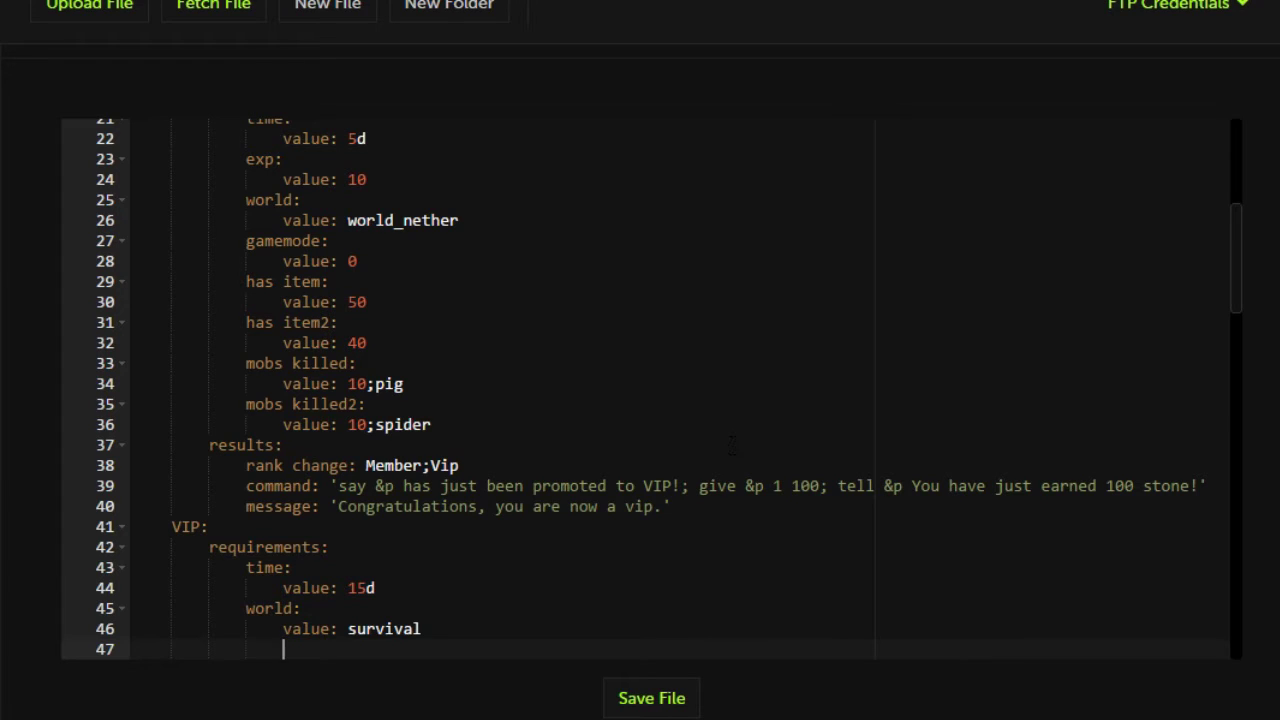
{"action": "key", "text": "BackSpace"}
{"action": "key", "text": "BackSpace"}
{"action": "key", "text": "BackSpace"}
{"action": "key", "text": "BackSpace"}
{"action": "type", "text": "gamemode:"}
{"action": "key", "text": "Return"}
{"action": "type", "text": "va"}
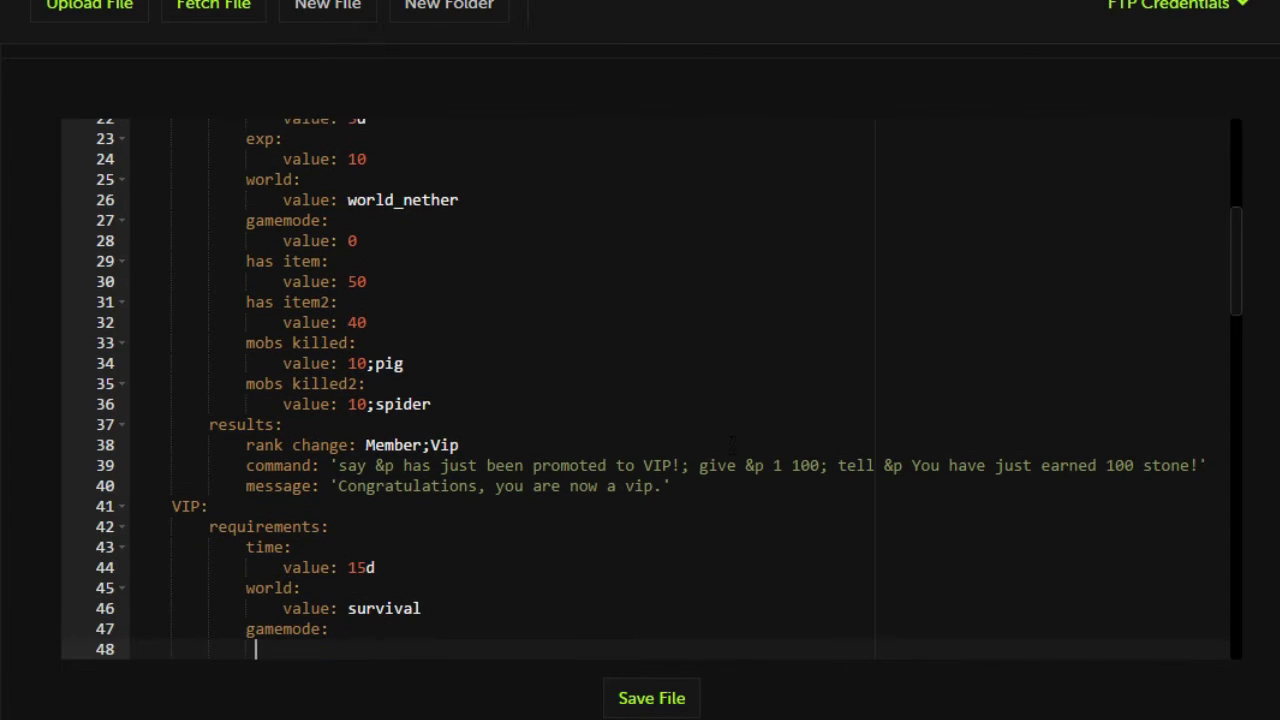
{"action": "type", "text": "alue: 0"}
Add a mobs killed requirement with the value 50;creeper to the VIP rank
{"action": "key", "text": "Return"}
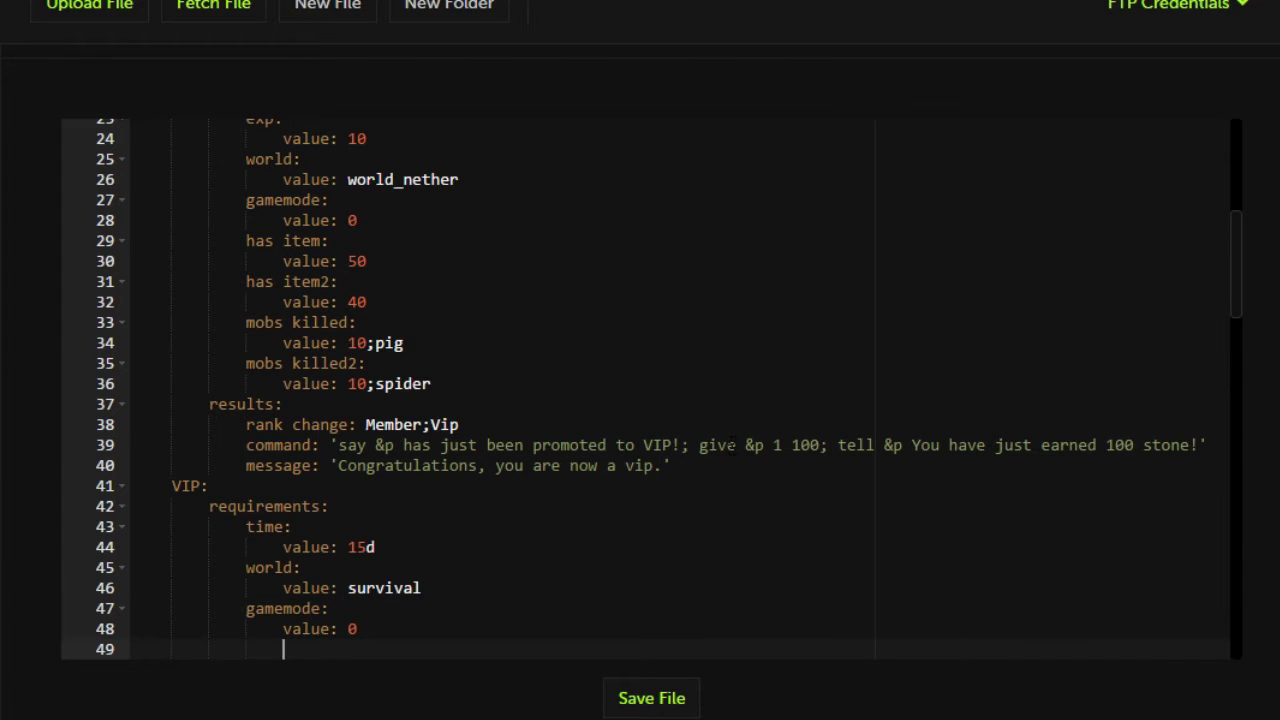
{"action": "key", "text": "BackSpace"}
{"action": "type", "text": "mobs killed:"}
{"action": "key", "text": "Return"}
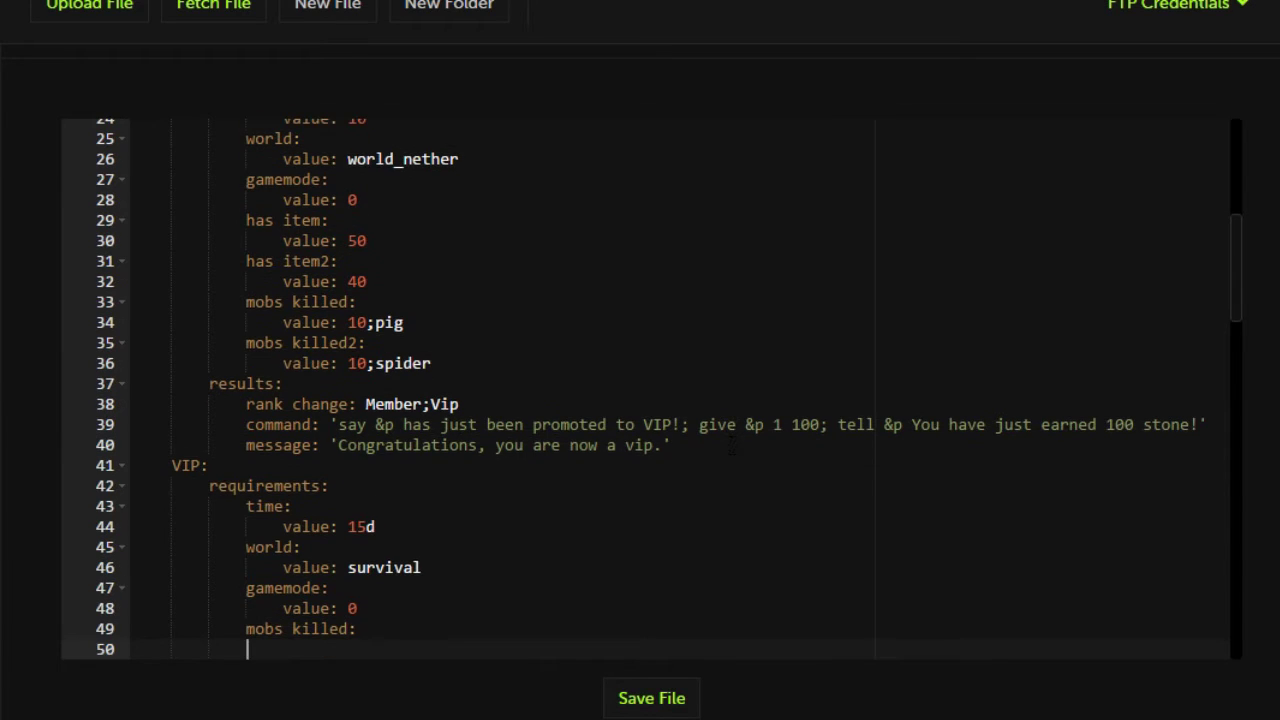
{"action": "type", "text": "value: 50;creepe"}
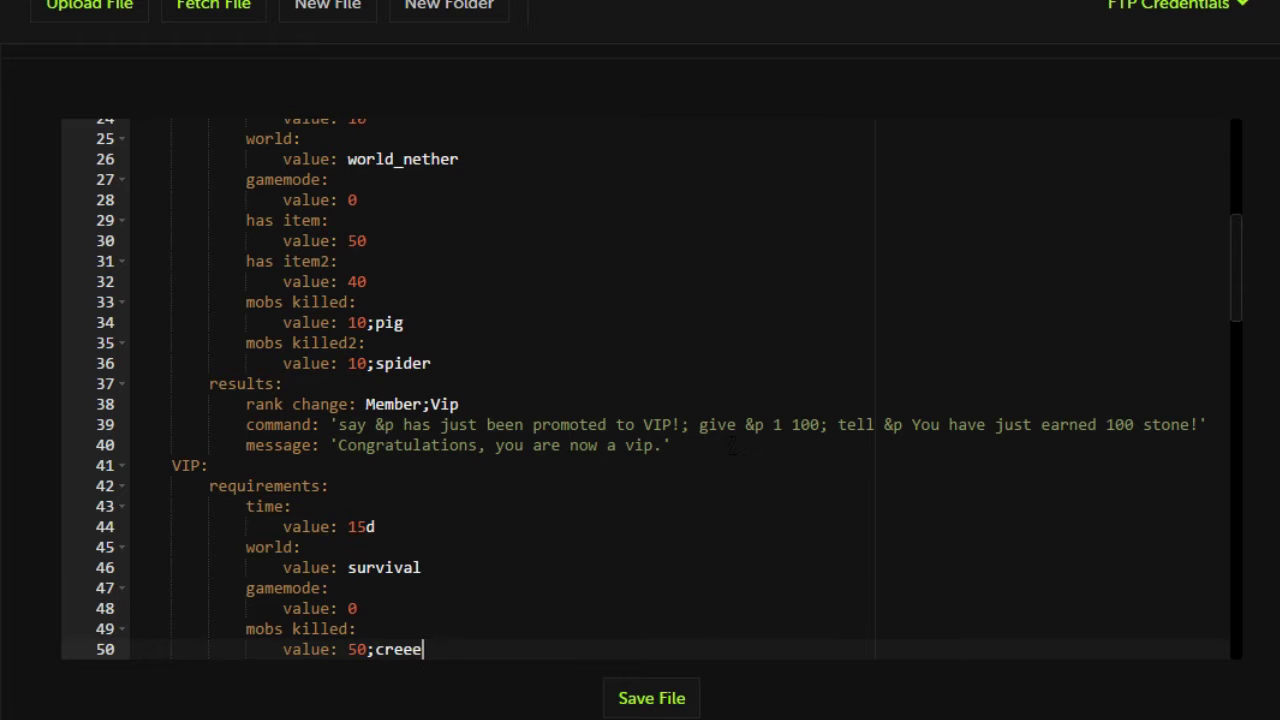
{"action": "key", "text": "BackSpace"}
{"action": "type", "text": "per"}
{"action": "scroll", "coordinate": [733, 447], "scroll_direction": "down", "scroll_amount": 3}
Start a line below the VIP mobs killed value and copy the example "blocks broken: 35;10;2" from the commented requirements list
{"action": "key", "text": "Return"}
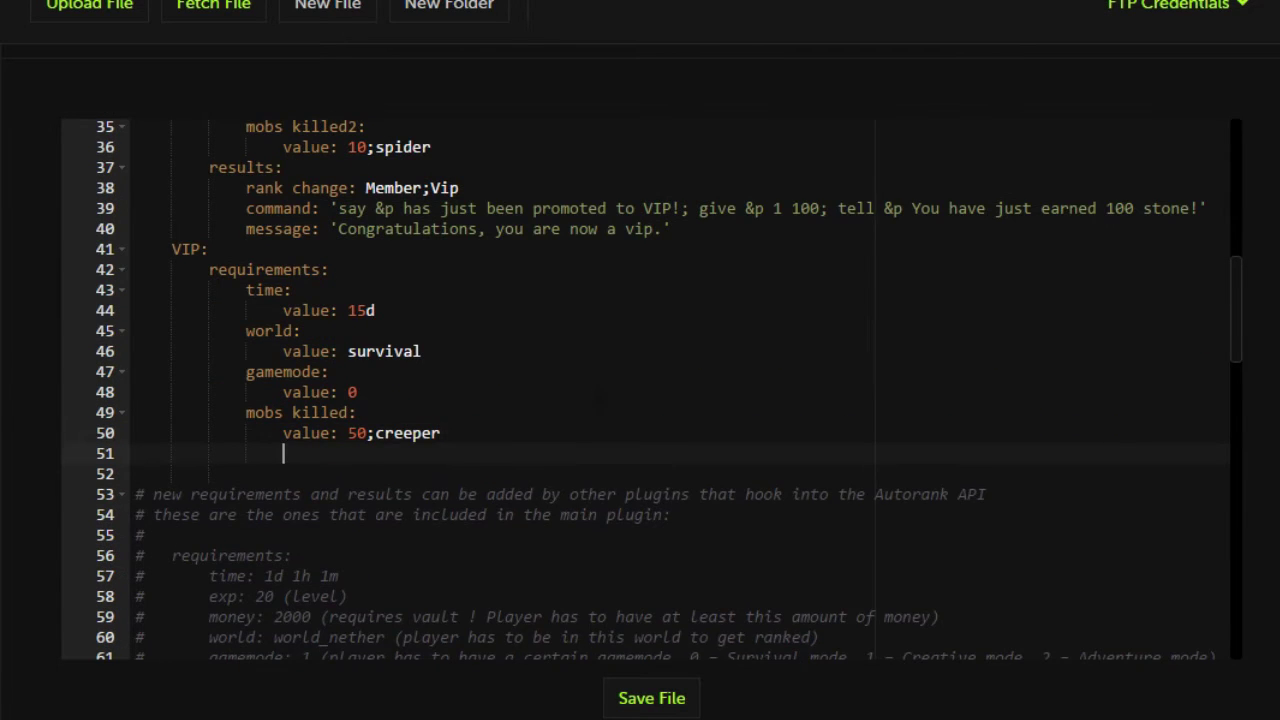
{"action": "scroll", "coordinate": [650, 390], "scroll_direction": "up", "scroll_amount": 1}
{"action": "key", "text": "BackSpace"}
{"action": "key", "text": "BackSpace"}
{"action": "key", "text": "BackSpace"}
{"action": "key", "text": "BackSpace"}
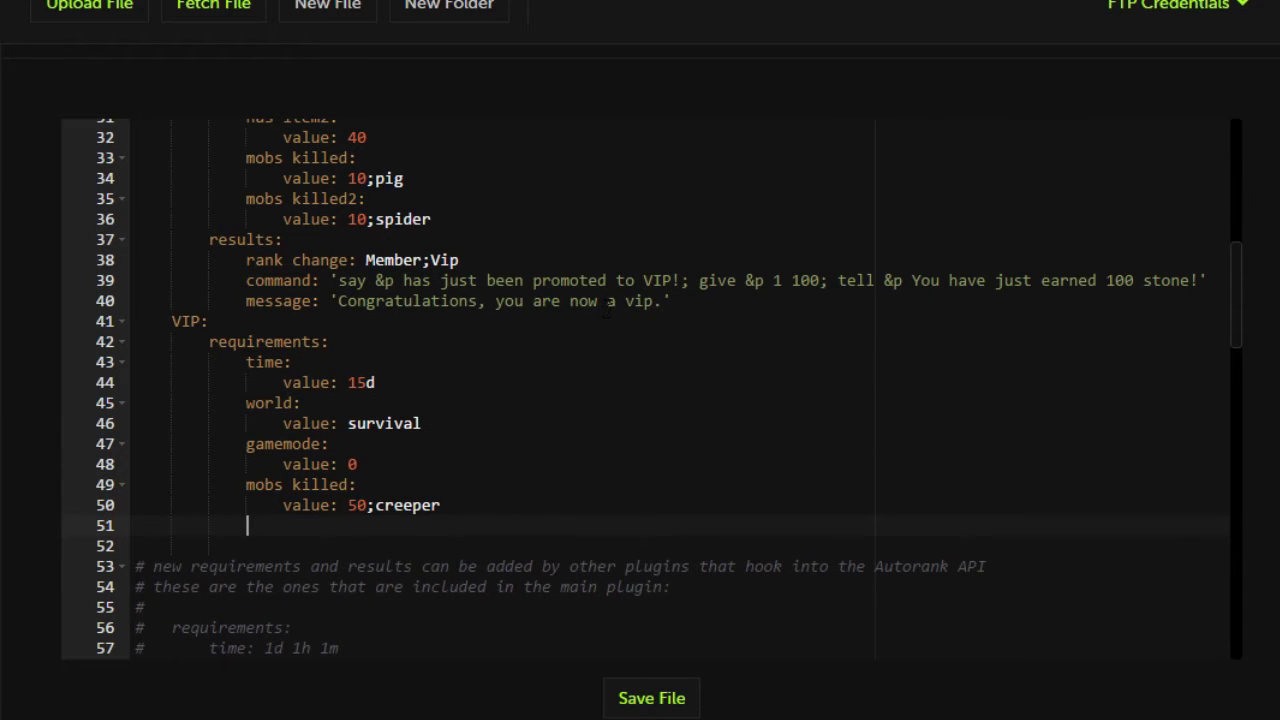
{"action": "scroll", "coordinate": [650, 390], "scroll_direction": "up", "scroll_amount": 1}
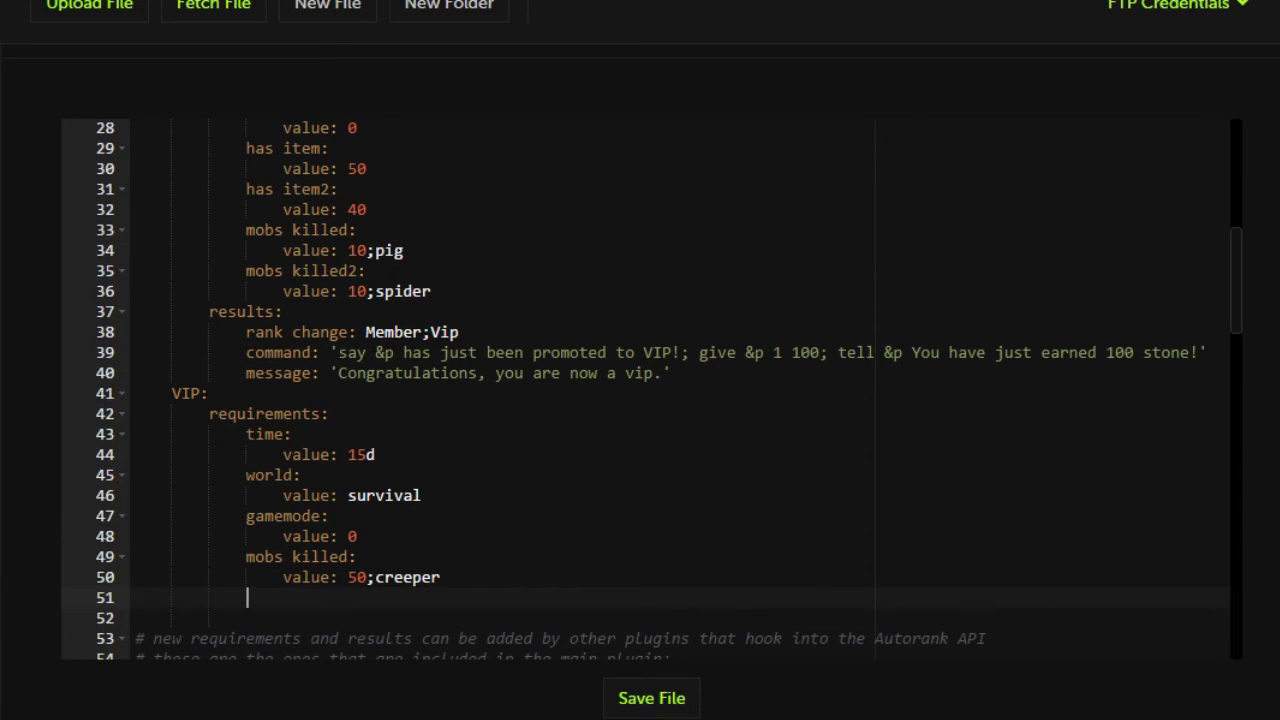
{"action": "scroll", "coordinate": [650, 390], "scroll_direction": "down", "scroll_amount": 10}
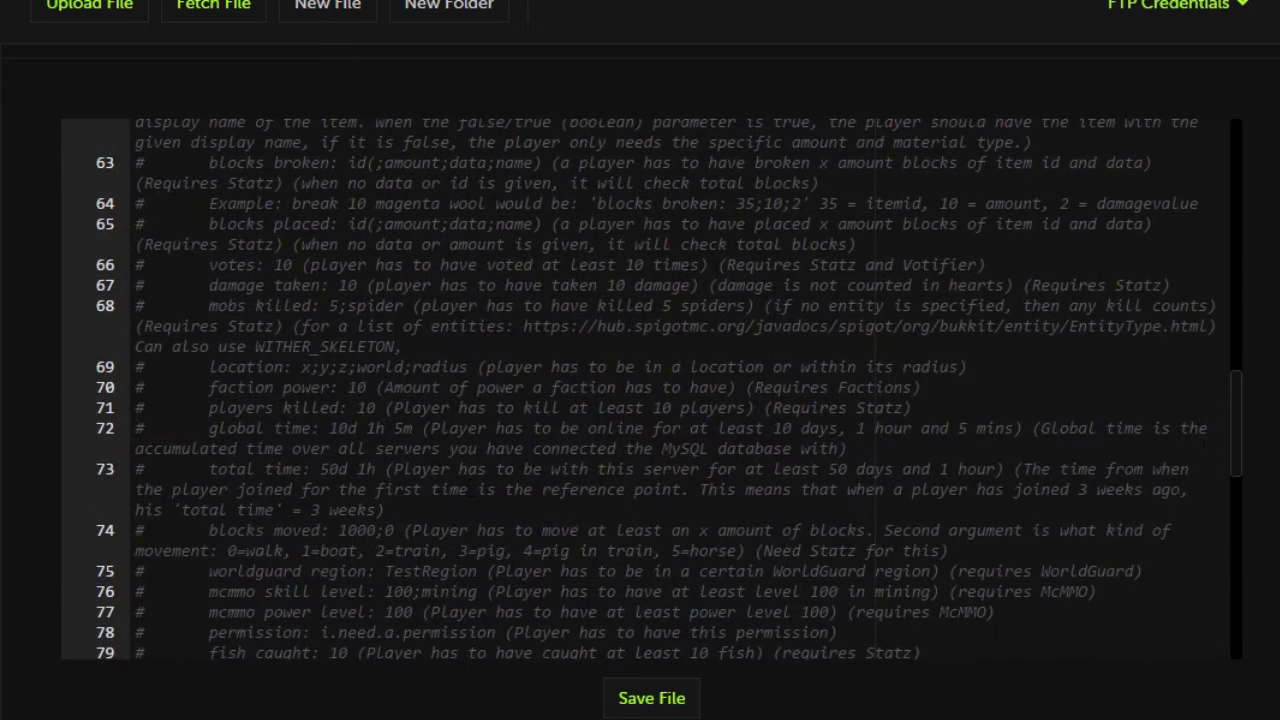
{"action": "scroll", "coordinate": [650, 390], "scroll_direction": "down", "scroll_amount": 5}
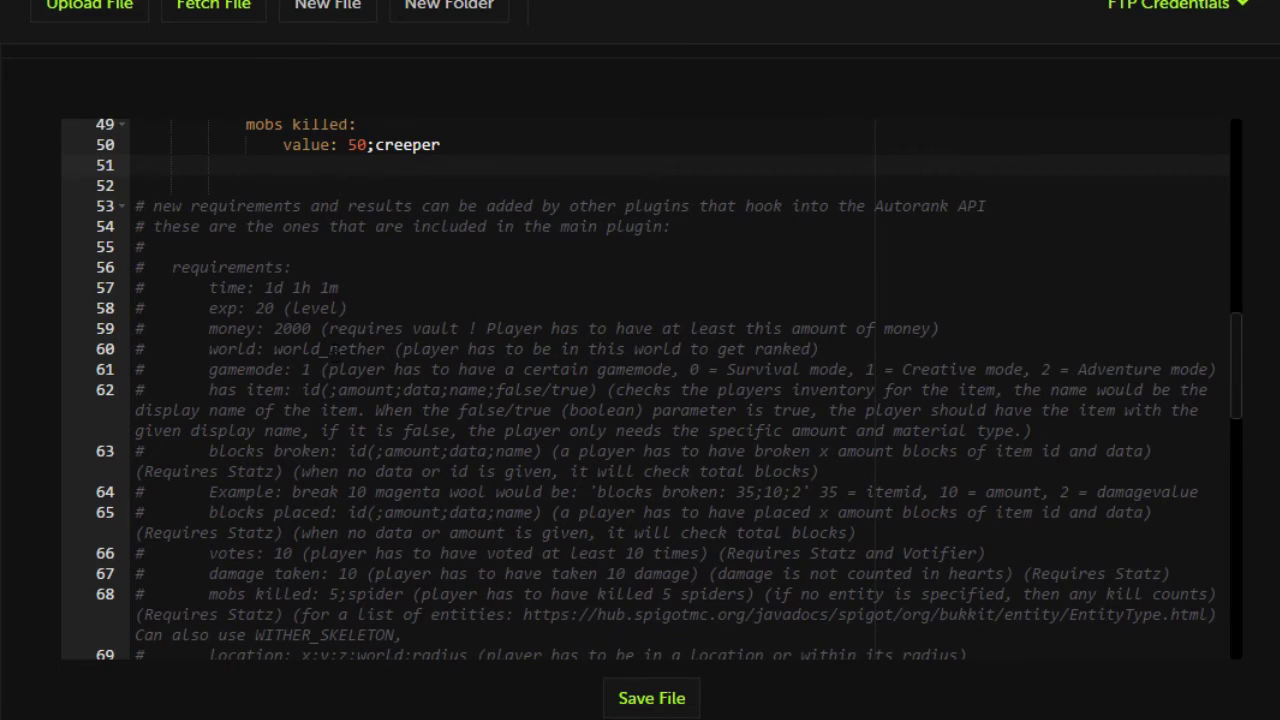
{"action": "scroll", "coordinate": [650, 390], "scroll_direction": "up", "scroll_amount": 3}
{"action": "scroll", "coordinate": [650, 390], "scroll_direction": "down", "scroll_amount": 3}
{"action": "scroll", "coordinate": [650, 390], "scroll_direction": "down", "scroll_amount": 1}
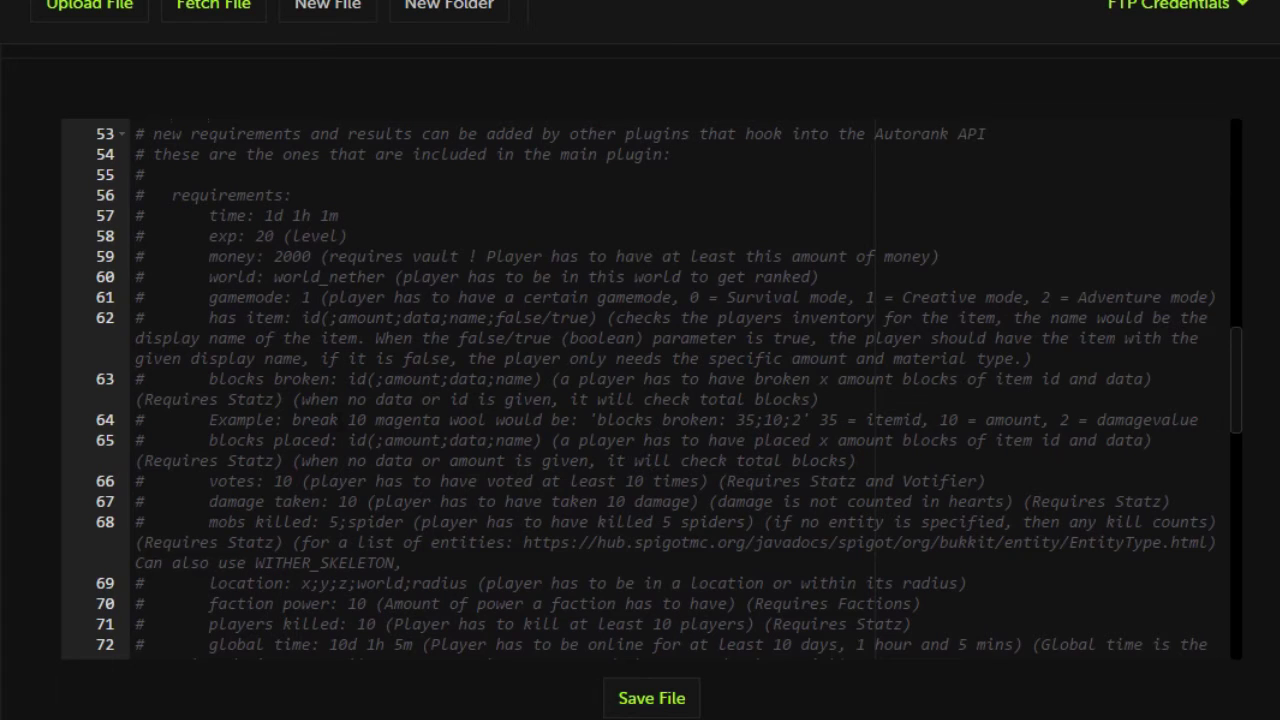
{"action": "left_click_drag", "start_coordinate": [597, 420], "coordinate": [803, 420]}
{"action": "key", "text": "ctrl+c"}
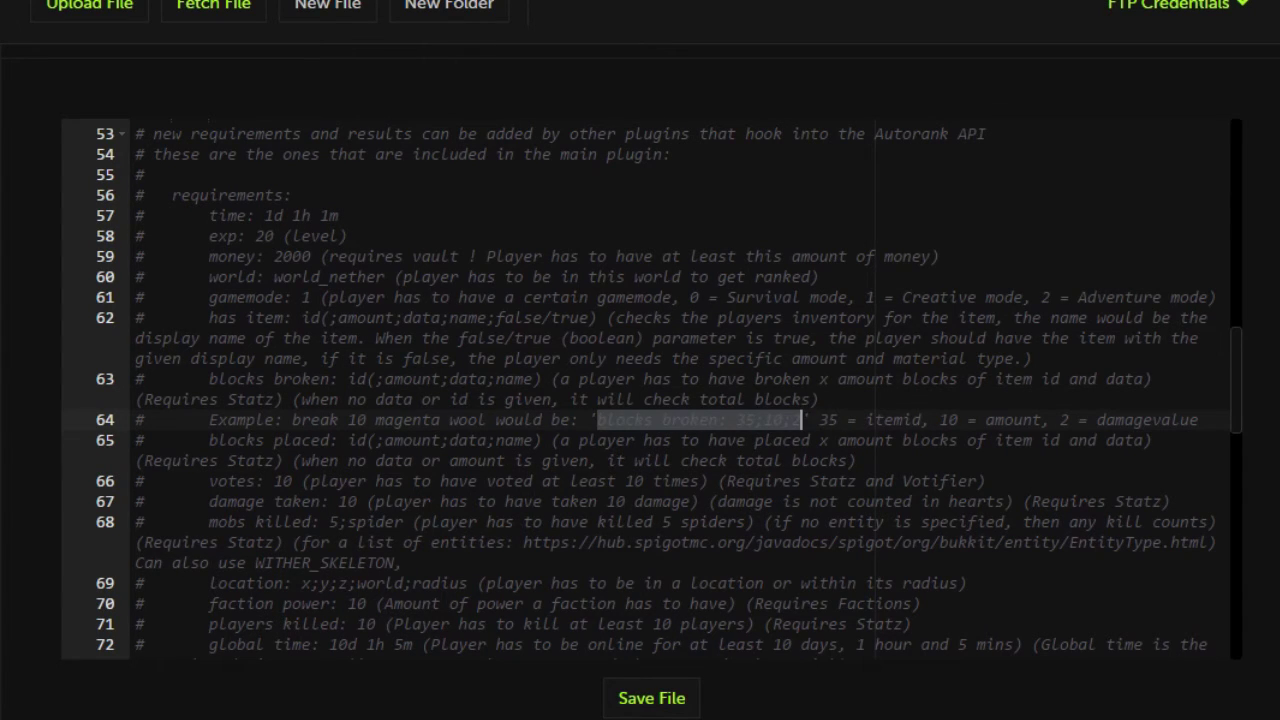
Paste the copied blocks broken example on a new line below the VIP mobs killed value, aligned with the other requirement names
{"action": "scroll", "coordinate": [801, 420], "scroll_direction": "up", "scroll_amount": 5}
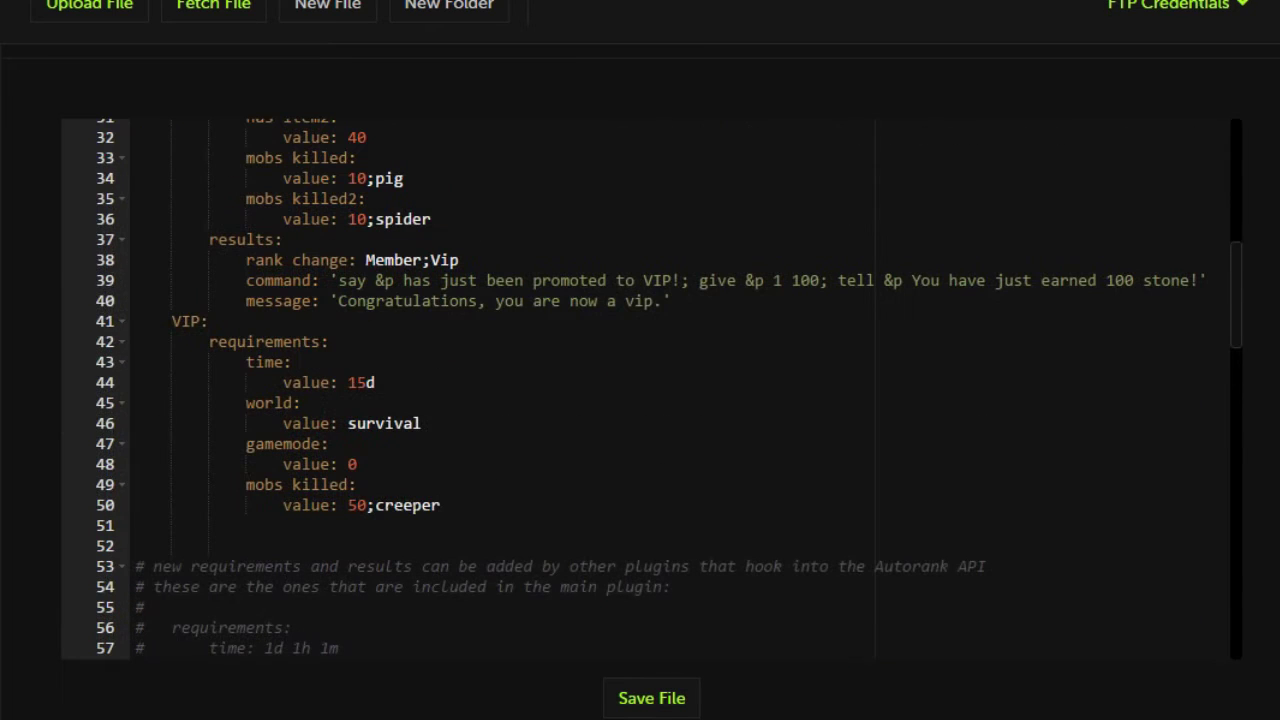
{"action": "left_click", "coordinate": [442, 505]}
{"action": "key", "text": "Return"}
{"action": "key", "text": "BackSpace"}
{"action": "key", "text": "BackSpace"}
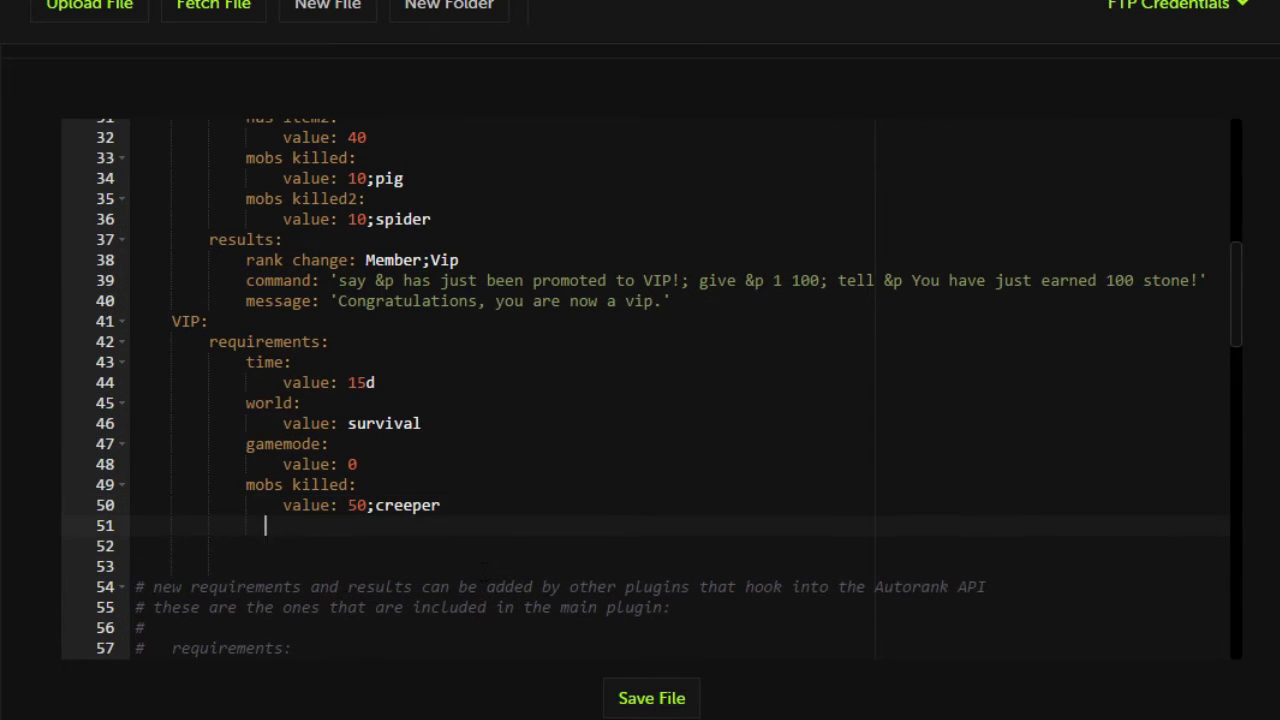
{"action": "key", "text": "BackSpace"}
{"action": "key", "text": "BackSpace"}
{"action": "key", "text": "ctrl+v"}
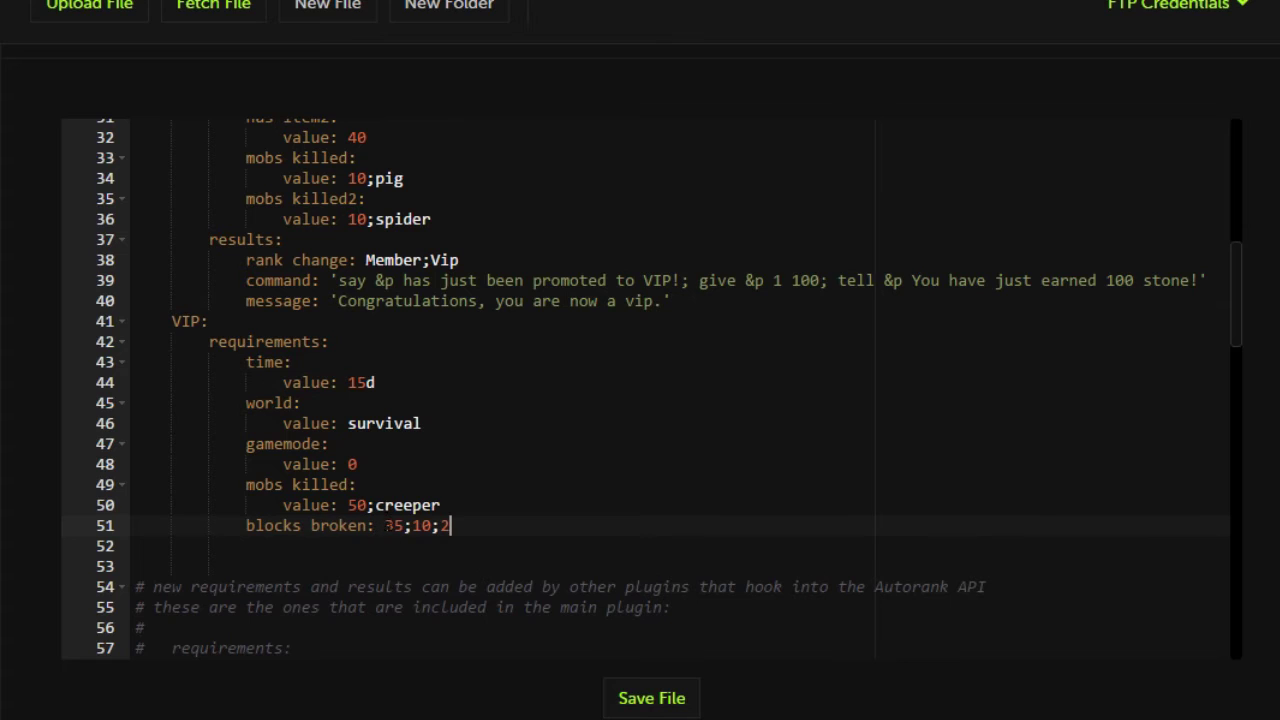
Split the blocks broken entry so that 35;10;2 sits on its own indented value line beneath the requirement name
{"action": "left_click", "coordinate": [385, 525]}
{"action": "key", "text": "Return"}
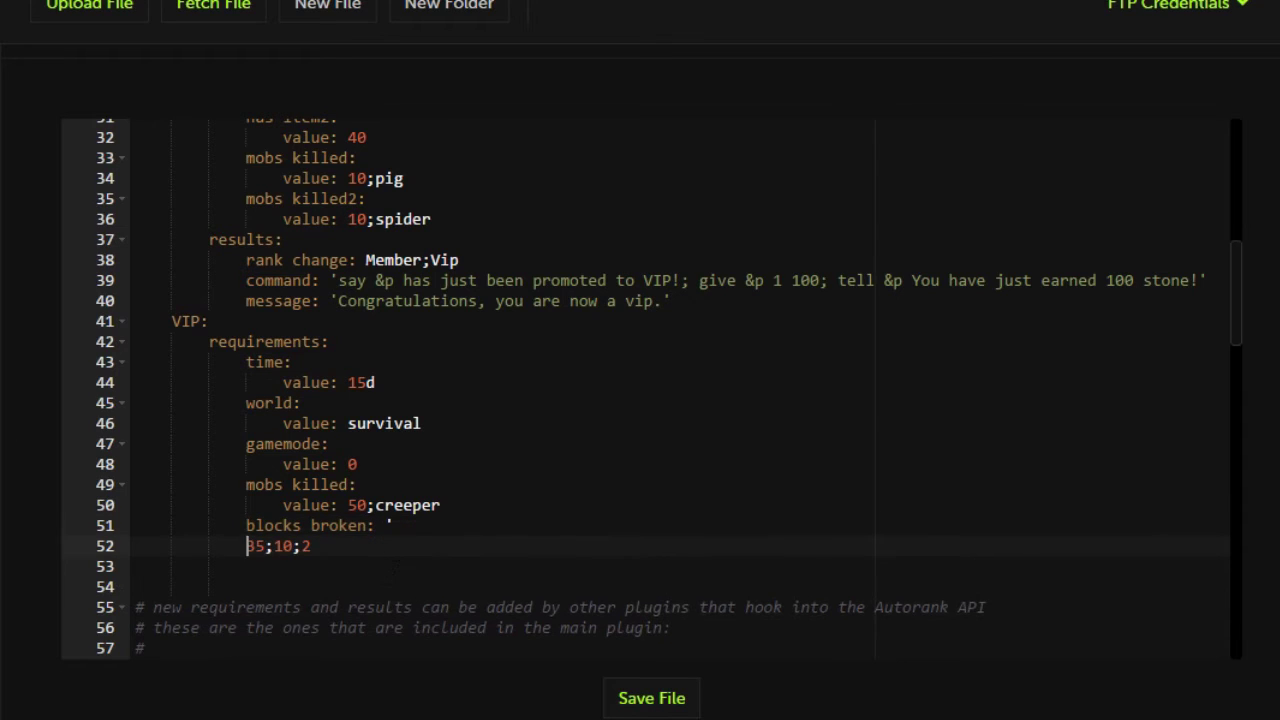
{"action": "key", "text": "BackSpace"}
{"action": "key", "text": "BackSpace"}
{"action": "key", "text": "BackSpace"}
{"action": "key", "text": "BackSpace"}
{"action": "key", "text": "BackSpace"}
{"action": "key", "text": "BackSpace"}
{"action": "key", "text": "BackSpace"}
{"action": "key", "text": "BackSpace"}
{"action": "key", "text": "BackSpace"}
{"action": "key", "text": "BackSpace"}
{"action": "key", "text": "BackSpace"}
{"action": "key", "text": "BackSpace"}
{"action": "key", "text": "BackSpace"}
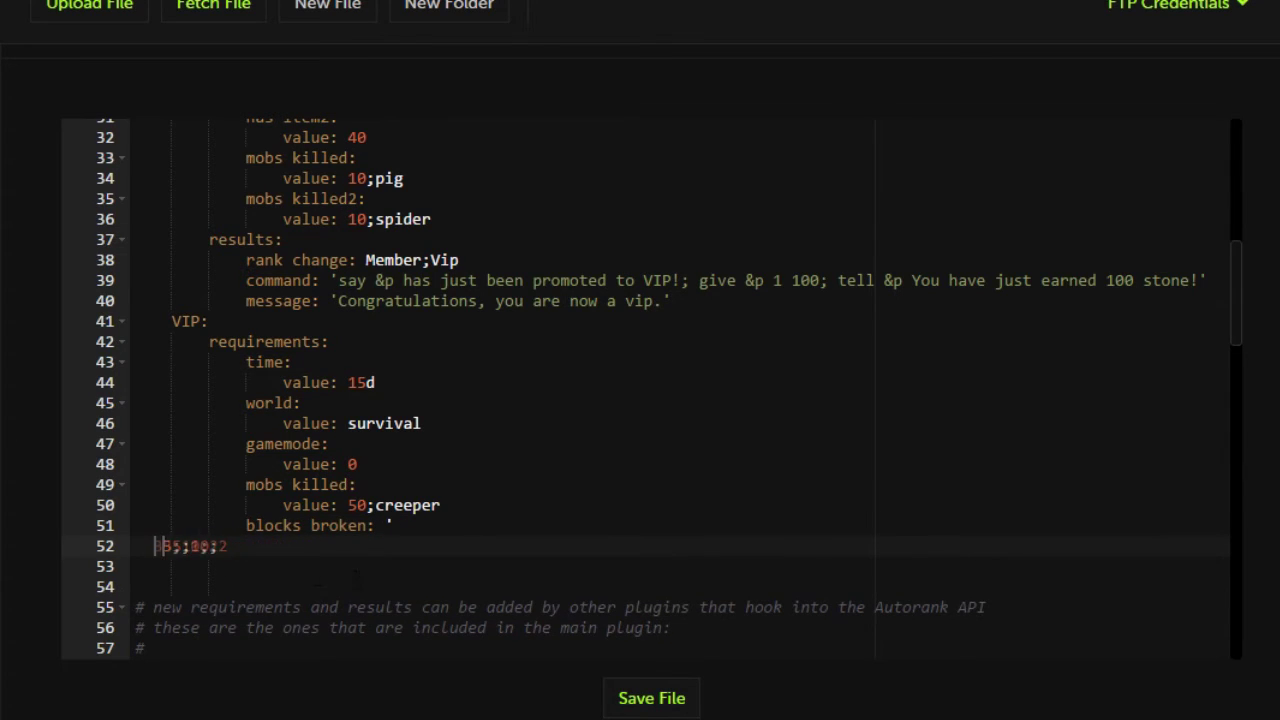
{"action": "key", "text": "Return"}
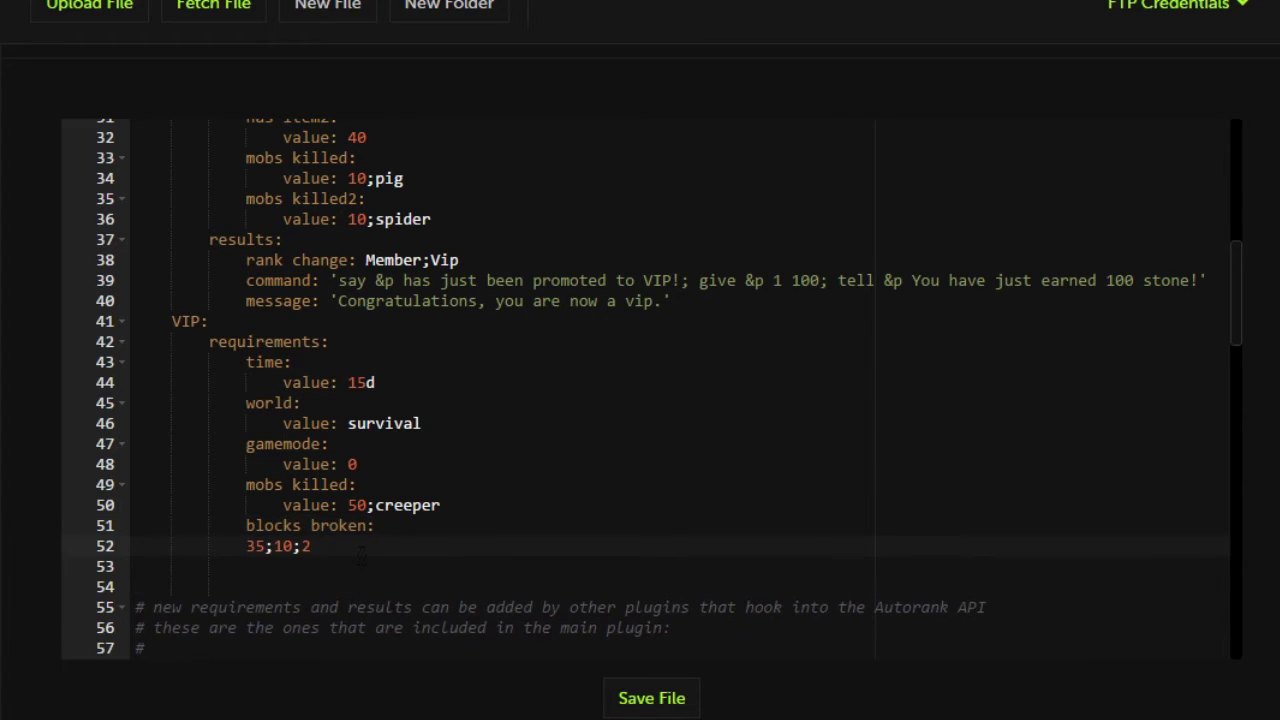
{"action": "key", "text": "Tab"}
{"action": "type", "text": "value:"}
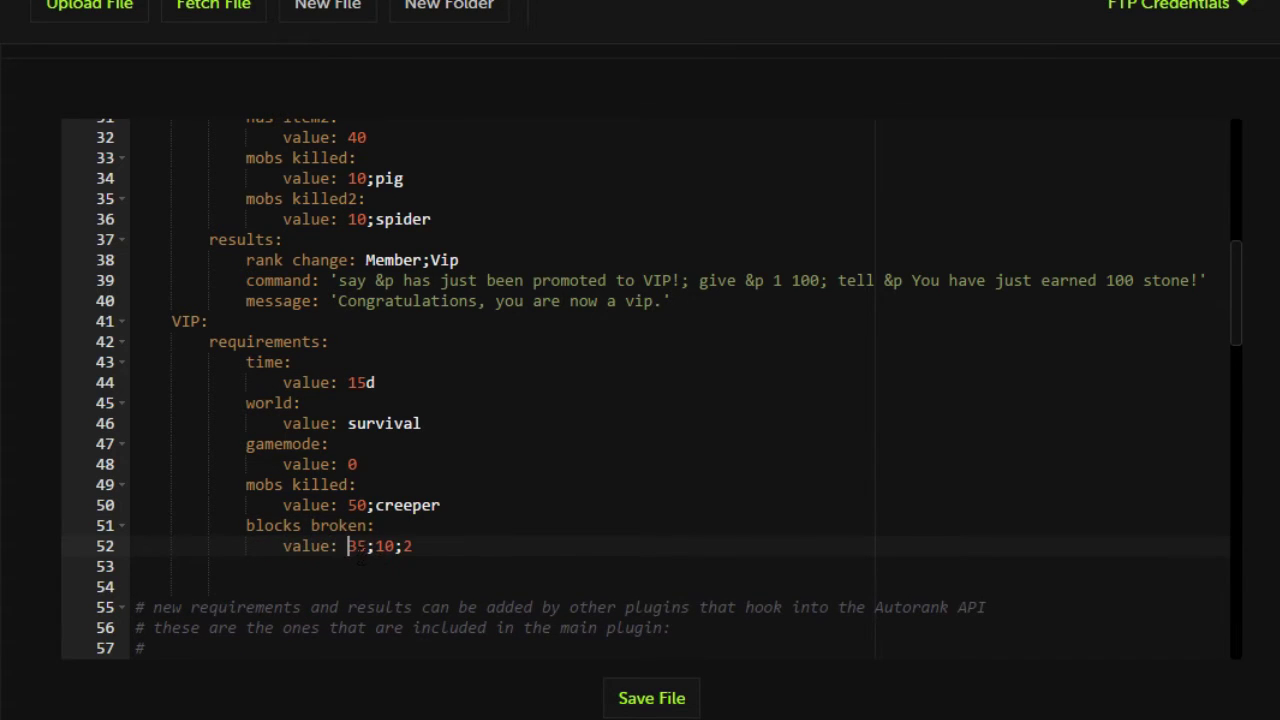
Set the value of the VIP blocks broken requirement to 1;5000
{"action": "key", "text": "shift+End"}
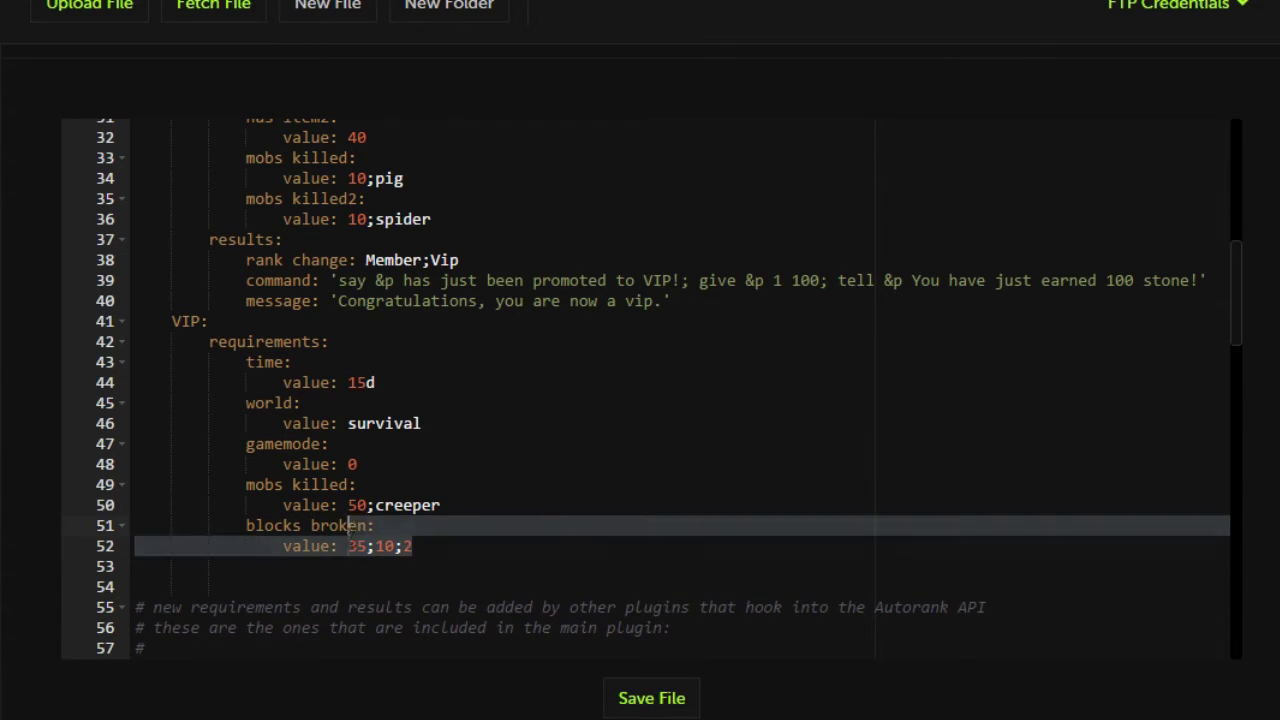
{"action": "type", "text": "10;"}
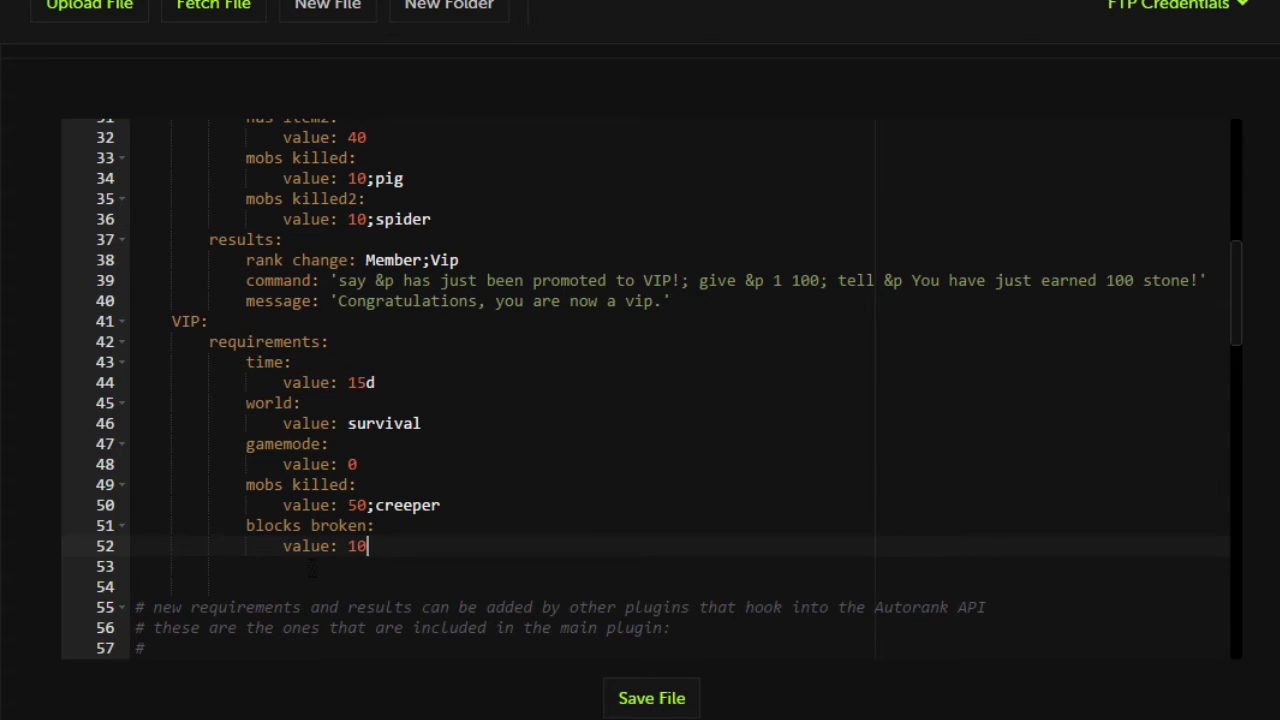
{"action": "key", "text": "BackSpace"}
{"action": "key", "text": "BackSpace"}
{"action": "type", "text": ";5000"}
{"action": "key", "text": "Return"}
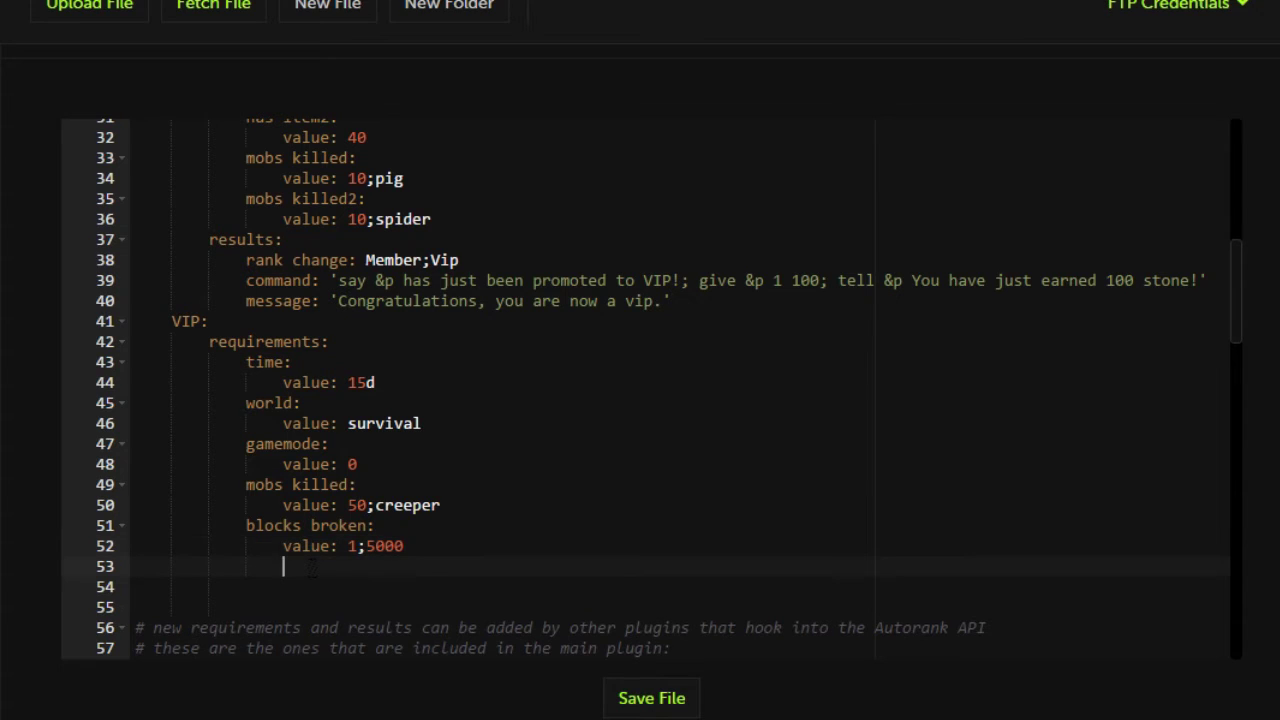
Copy the example "blocks moved: 1000;0" from the commented requirements list
{"action": "key", "text": "BackSpace"}
{"action": "key", "text": "BackSpace"}
{"action": "key", "text": "BackSpace"}
{"action": "scroll", "coordinate": [312, 568], "scroll_direction": "down", "scroll_amount": 6}
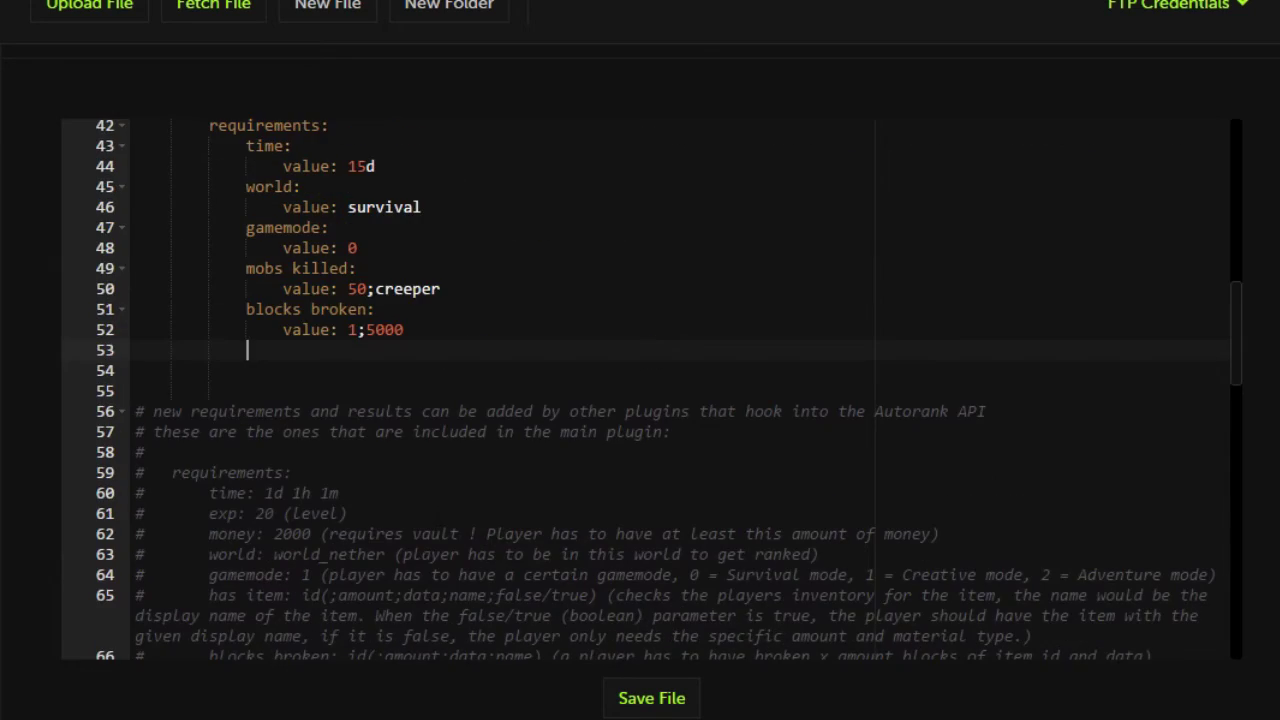
{"action": "scroll", "coordinate": [640, 390], "scroll_direction": "down", "scroll_amount": 3}
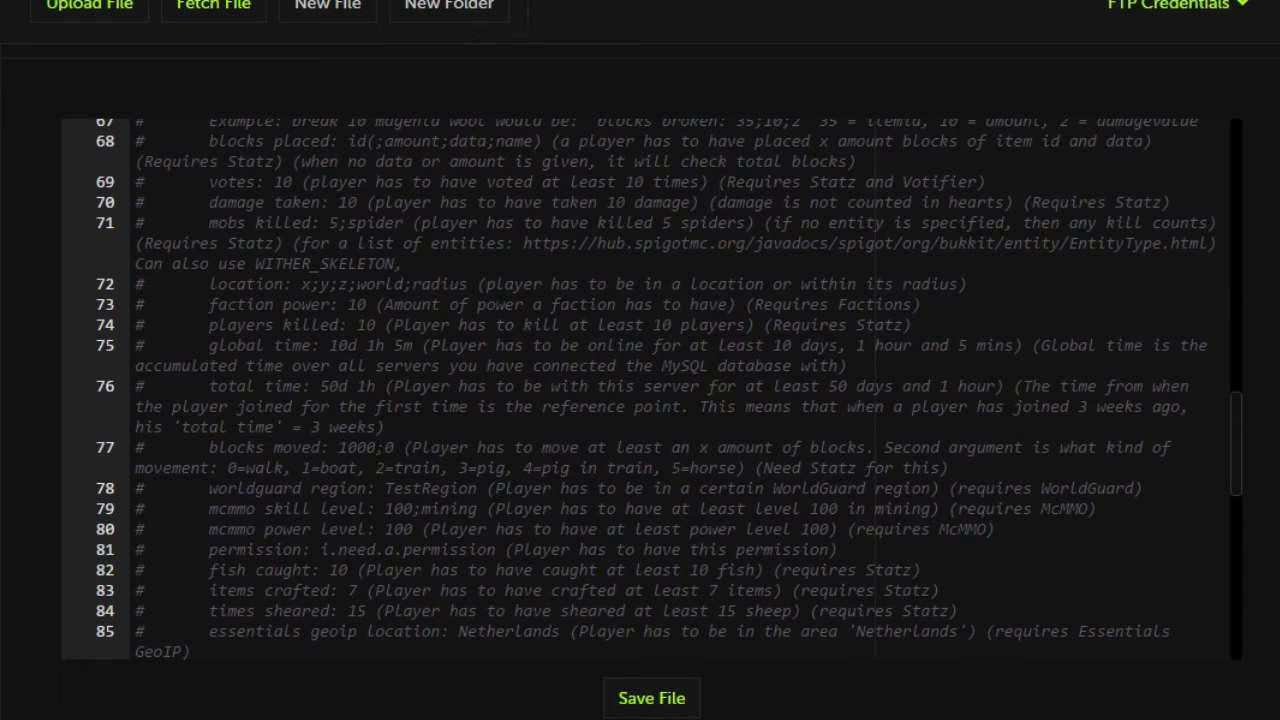
{"action": "left_click_drag", "start_coordinate": [396, 447], "coordinate": [200, 447]}
{"action": "key", "text": "ctrl+c"}
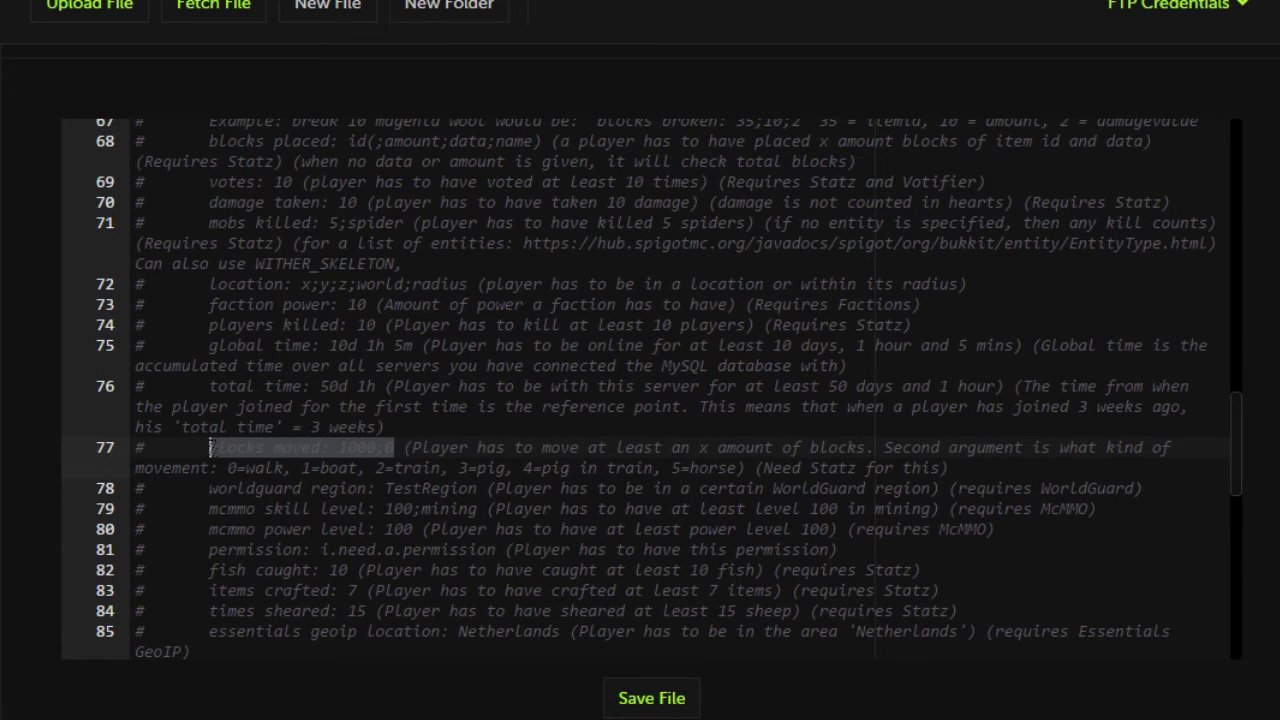
Paste the copied blocks moved example on a new line below the VIP blocks broken value, aligned with the other requirement names
{"action": "scroll", "coordinate": [200, 447], "scroll_direction": "up", "scroll_amount": 5}
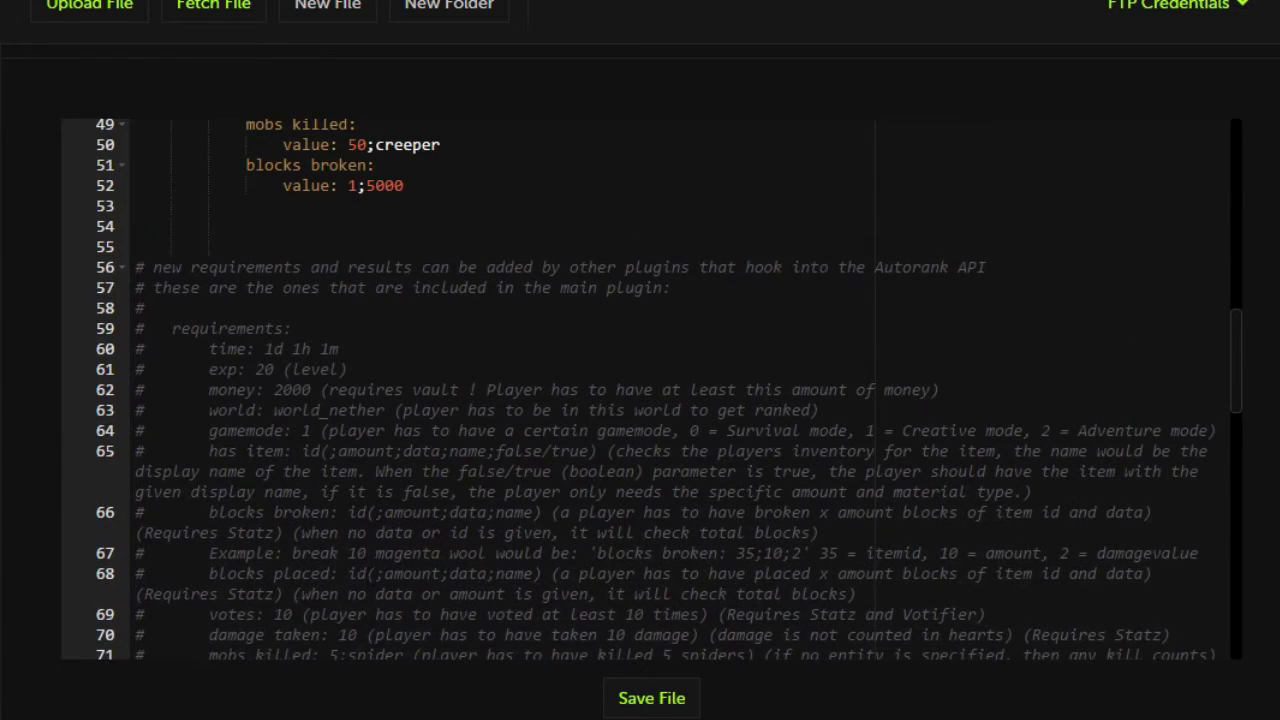
{"action": "scroll", "coordinate": [650, 390], "scroll_direction": "up", "scroll_amount": 4}
{"action": "left_click", "coordinate": [404, 473]}
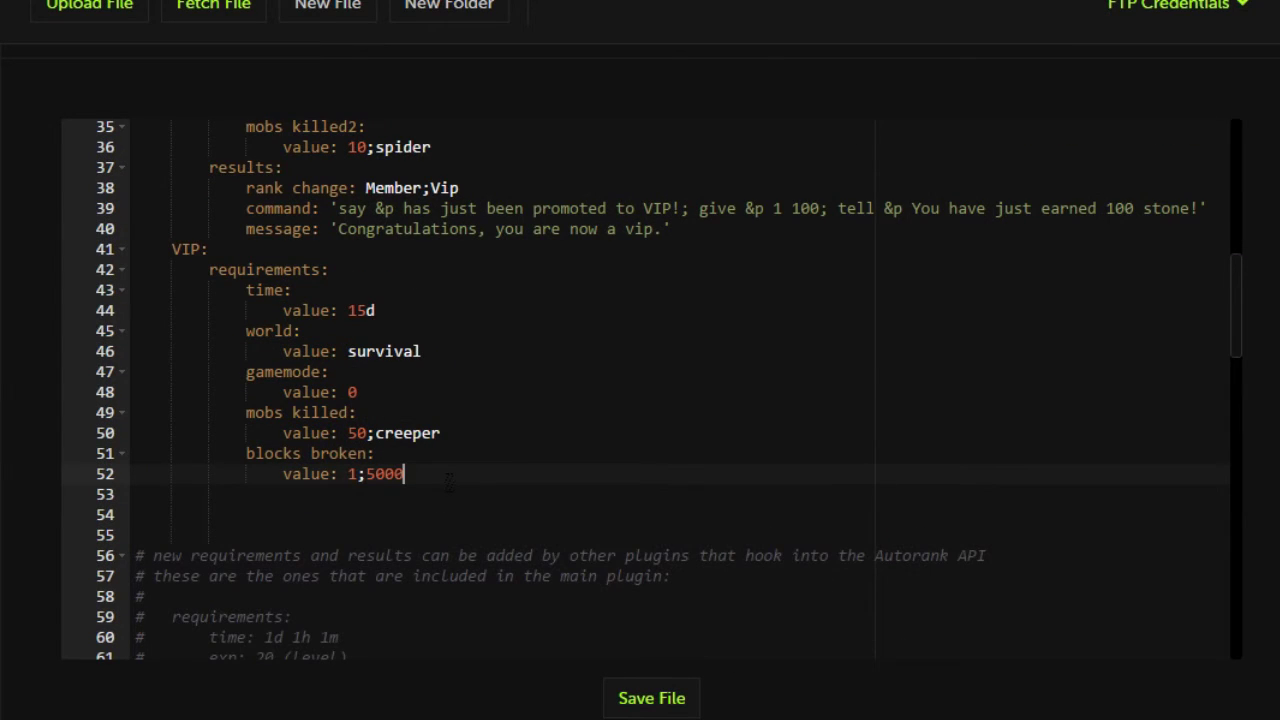
{"action": "key", "text": "Return"}
{"action": "key", "text": "BackSpace"}
{"action": "key", "text": "BackSpace"}
{"action": "key", "text": "BackSpace"}
{"action": "key", "text": "BackSpace"}
{"action": "key", "text": "ctrl+v"}
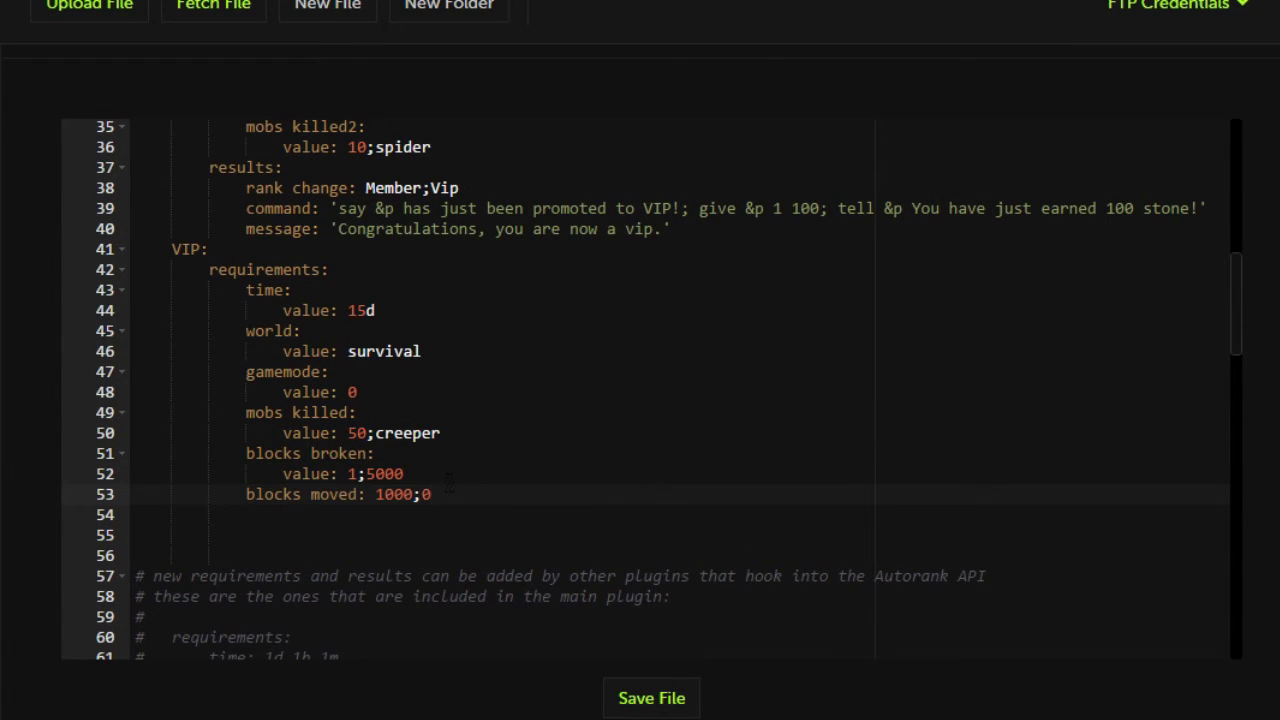
Restructure the blocks moved requirement so that 1000;0 stands on its own indented value line beneath the name
{"action": "key", "text": "BackSpace"}
{"action": "key", "text": "BackSpace"}
{"action": "key", "text": "BackSpace"}
{"action": "key", "text": "BackSpace"}
{"action": "key", "text": "BackSpace"}
{"action": "key", "text": "BackSpace"}
{"action": "key", "text": "BackSpace"}
{"action": "key", "text": "Return"}
{"action": "type", "text": "val"}
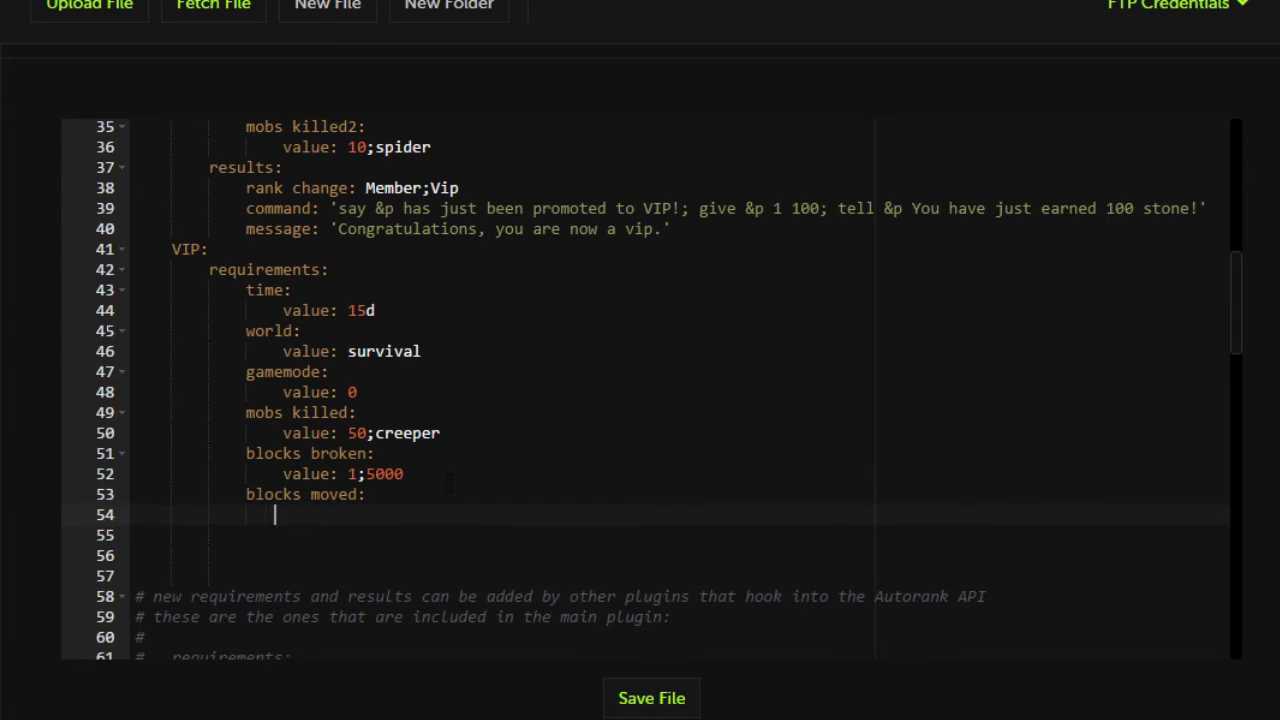
{"action": "type", "text": "ue:"}
{"action": "scroll", "coordinate": [449, 483], "scroll_direction": "down", "scroll_amount": 5}
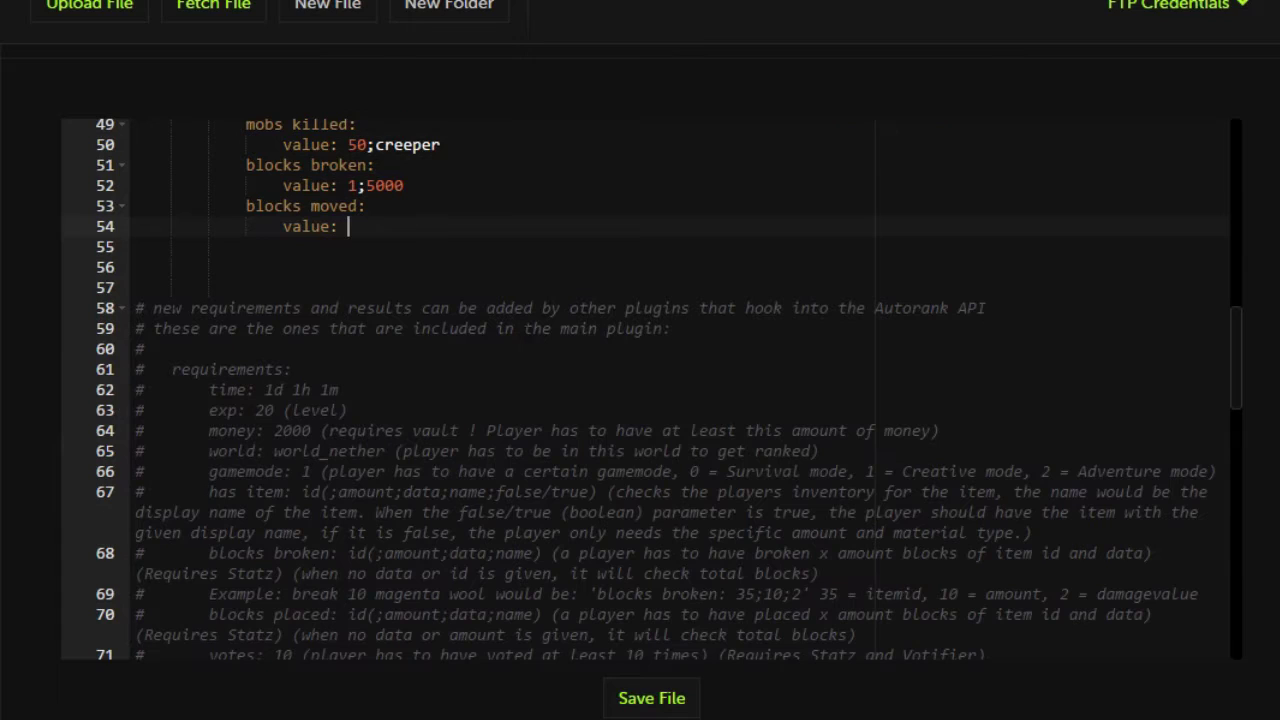
{"action": "key", "text": "ctrl+v"}
{"action": "left_click_drag", "start_coordinate": [477, 226], "coordinate": [347, 226]}
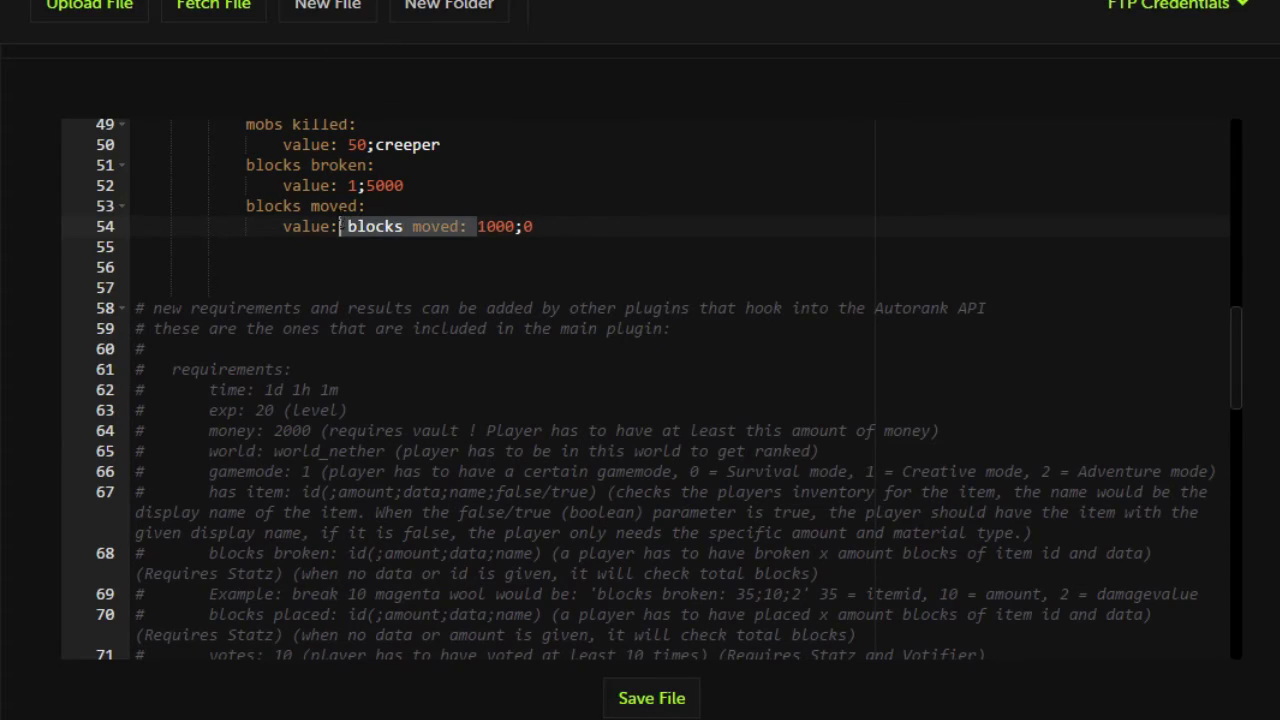
{"action": "key", "text": "BackSpace"}
Check the movement types in the comments and set the VIP blocks moved value to 10000;0
{"action": "scroll", "coordinate": [347, 226], "scroll_direction": "down", "scroll_amount": 3}
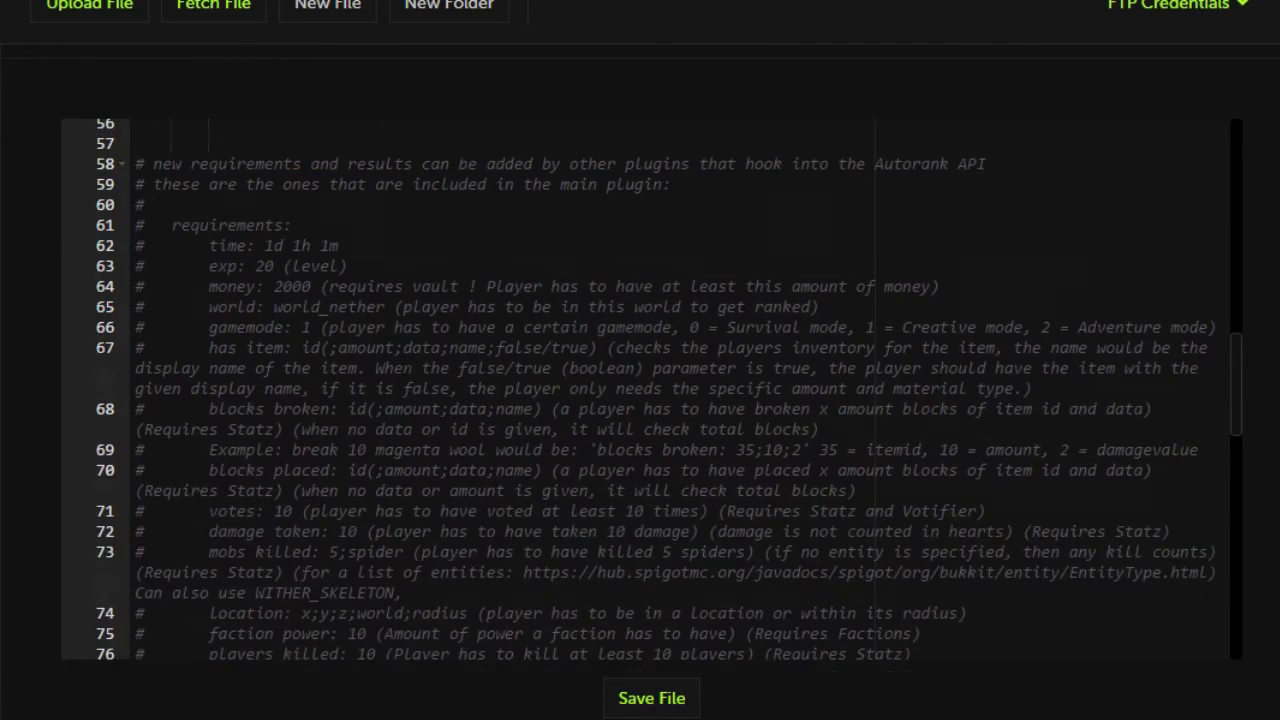
{"action": "scroll", "coordinate": [650, 390], "scroll_direction": "down", "scroll_amount": 5}
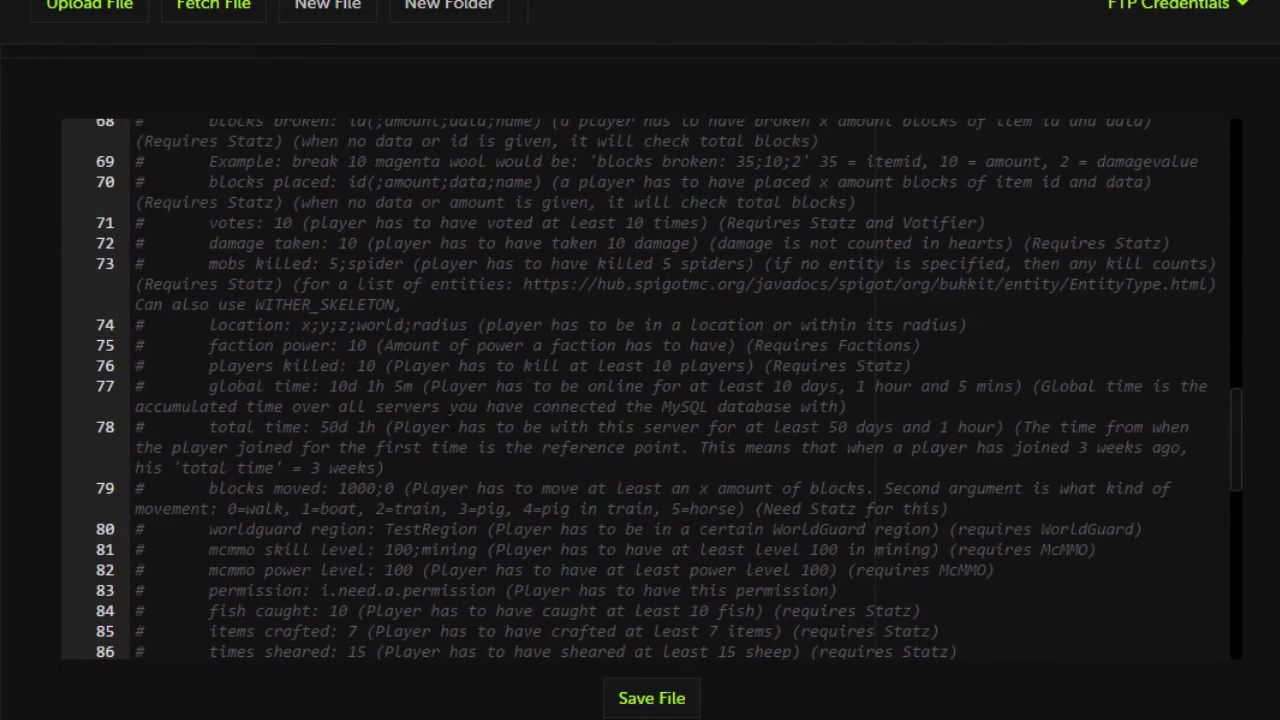
{"action": "scroll", "coordinate": [650, 390], "scroll_direction": "up", "scroll_amount": 10}
{"action": "left_click", "coordinate": [377, 298]}
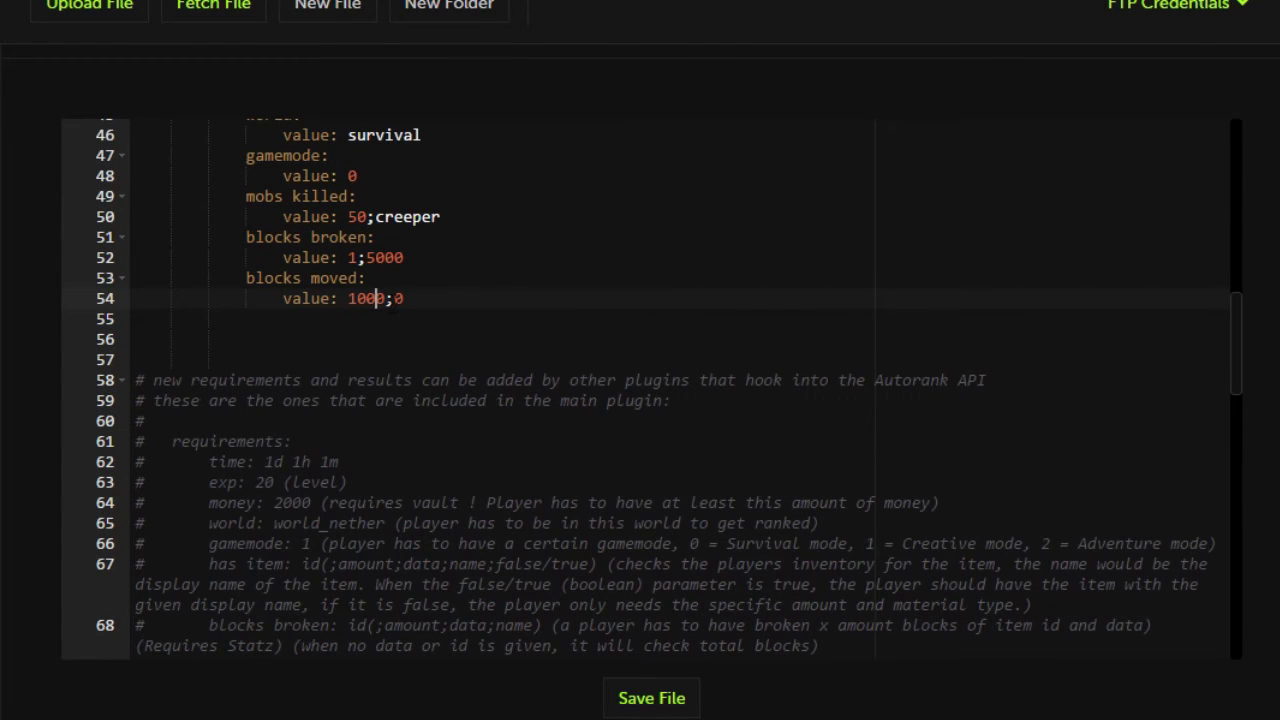
{"action": "type", "text": "0"}
{"action": "scroll", "coordinate": [396, 298], "scroll_direction": "up", "scroll_amount": 2}
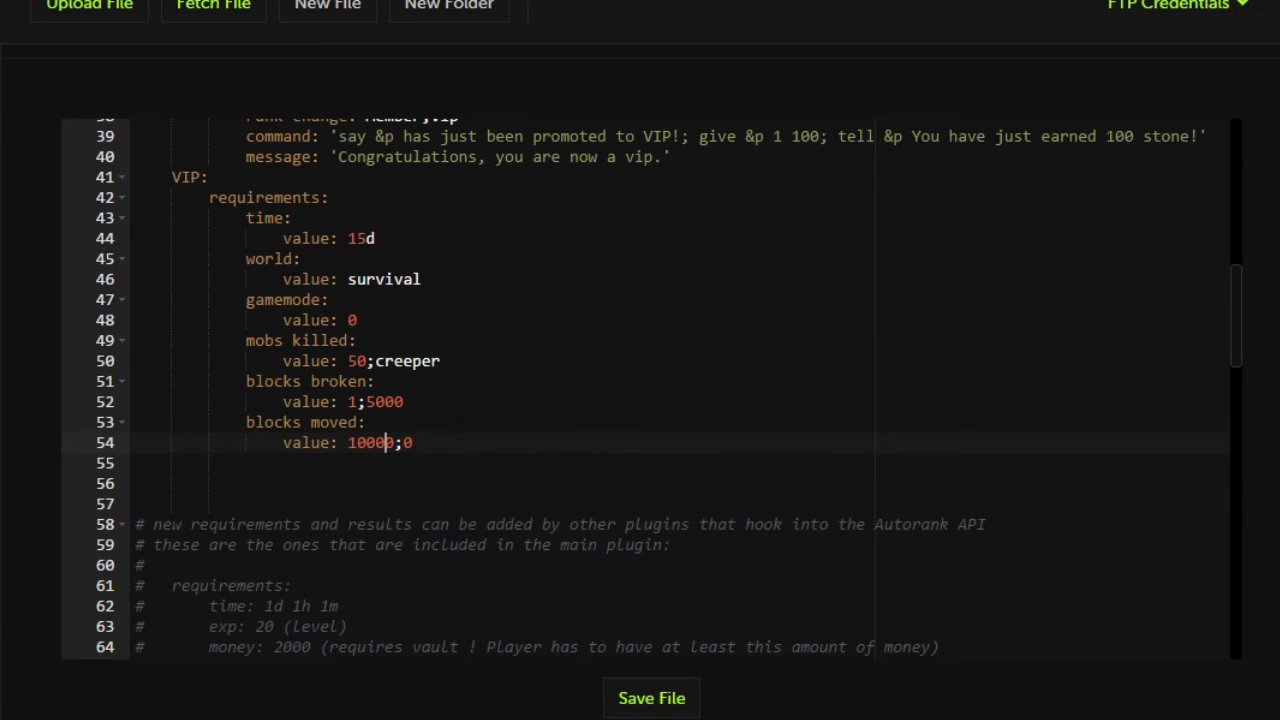
Add a results section below the VIP blocks moved value, indented at the same level as requirements
{"action": "key", "text": "End"}
{"action": "key", "text": "Return"}
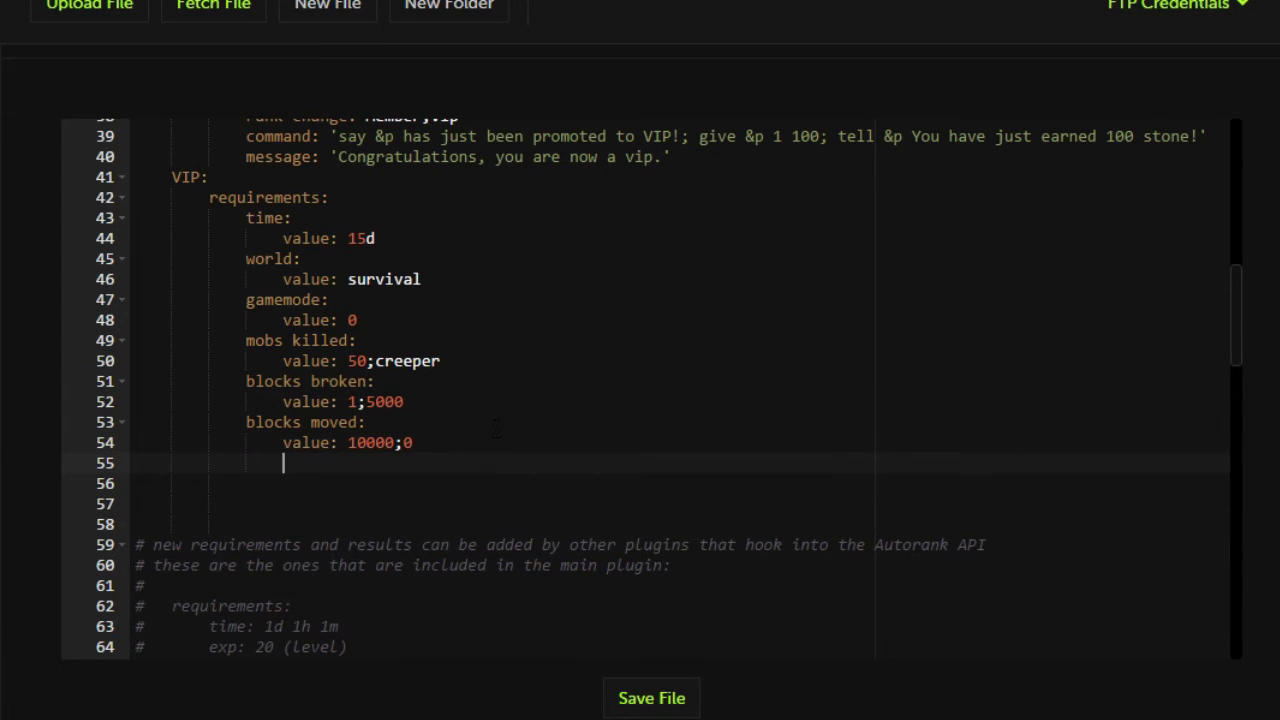
{"action": "scroll", "coordinate": [495, 428], "scroll_direction": "up", "scroll_amount": 2}
{"action": "scroll", "coordinate": [552, 514], "scroll_direction": "up", "scroll_amount": 1}
{"action": "scroll", "coordinate": [552, 514], "scroll_direction": "down", "scroll_amount": 3}
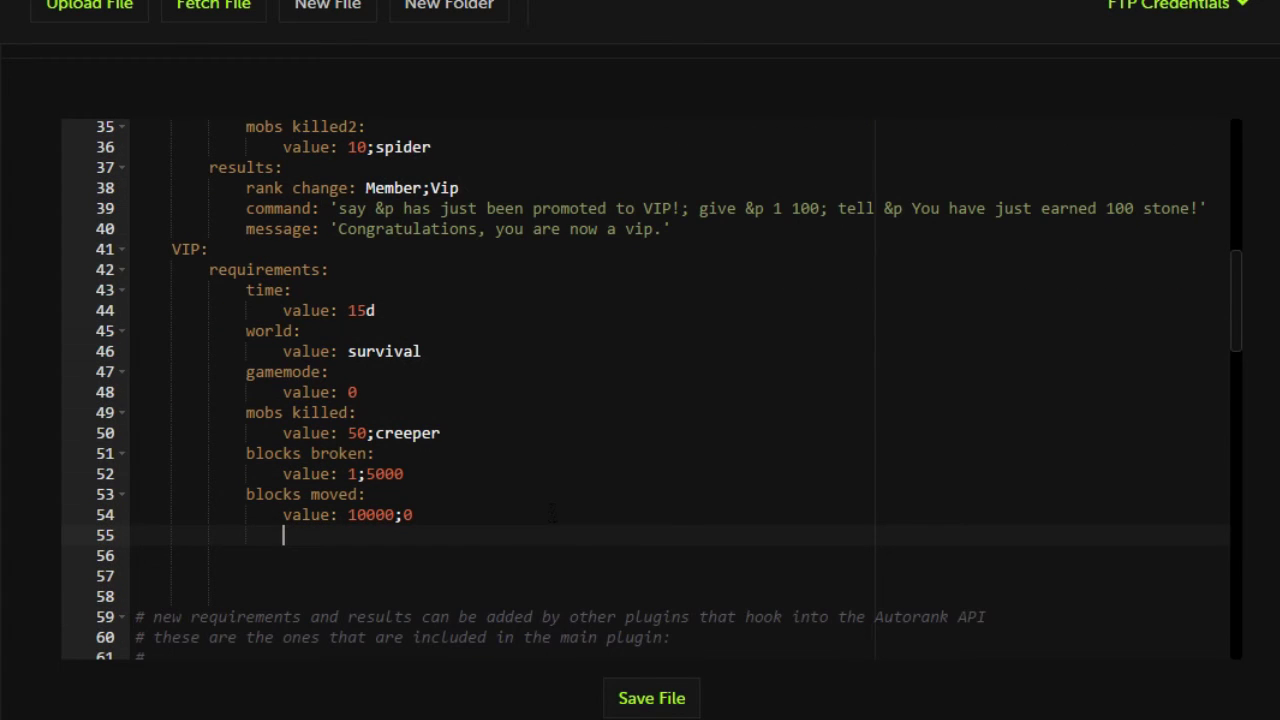
{"action": "key", "text": "BackSpace"}
{"action": "key", "text": "BackSpace"}
{"action": "key", "text": "BackSpace"}
{"action": "key", "text": "BackSpace"}
{"action": "key", "text": "BackSpace"}
{"action": "key", "text": "BackSpace"}
{"action": "key", "text": "BackSpace"}
{"action": "key", "text": "BackSpace"}
{"action": "type", "text": "results:"}
{"action": "key", "text": "Return"}
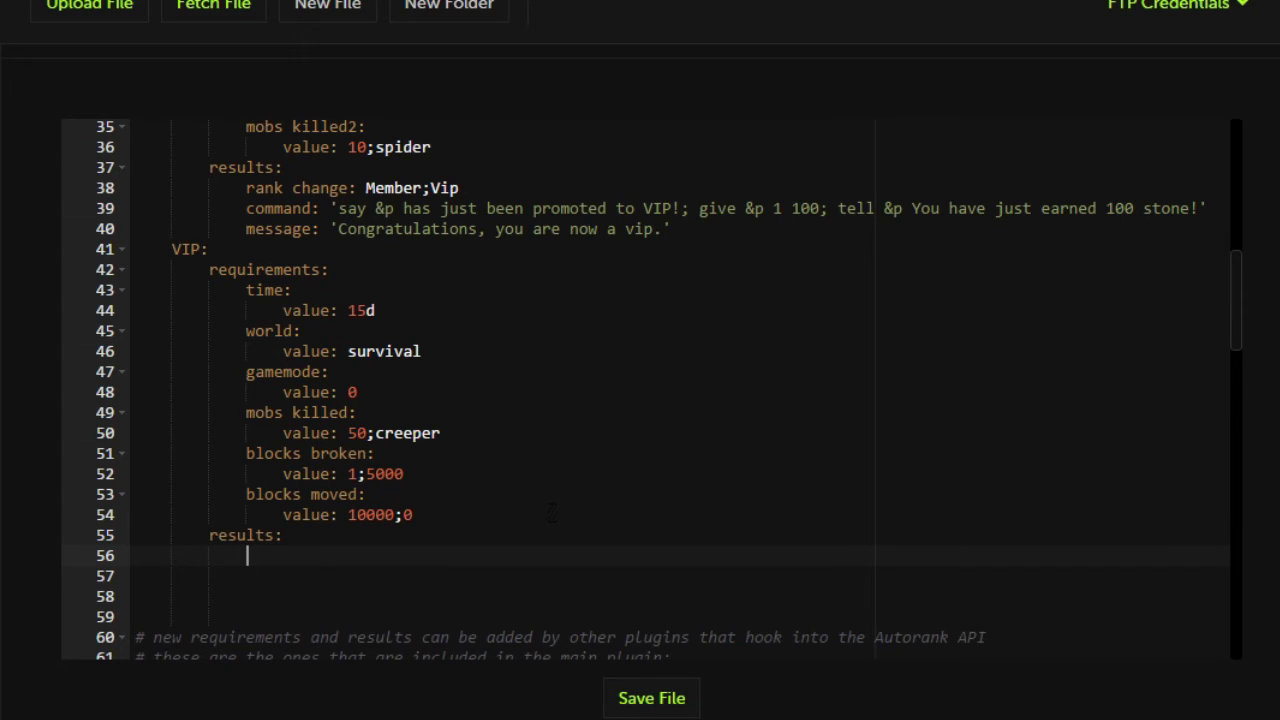
Add a rank change result of VIP;VIP+ under the VIP results section
{"action": "type", "text": "rank change: "}
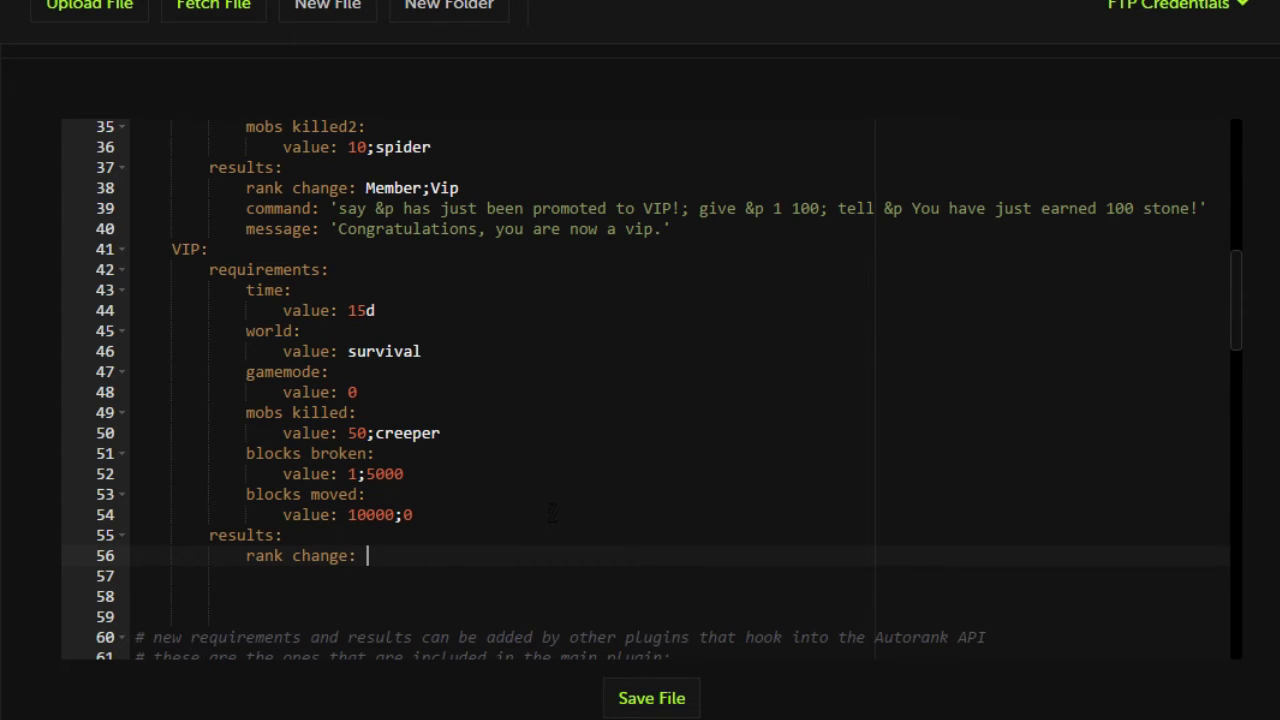
{"action": "type", "text": "VIP;VIP+"}
{"action": "key", "text": "Return"}
Add a command result to VIP by copying the Member command text, and change its promotion announcement to VIP+
{"action": "type", "text": "command:"}
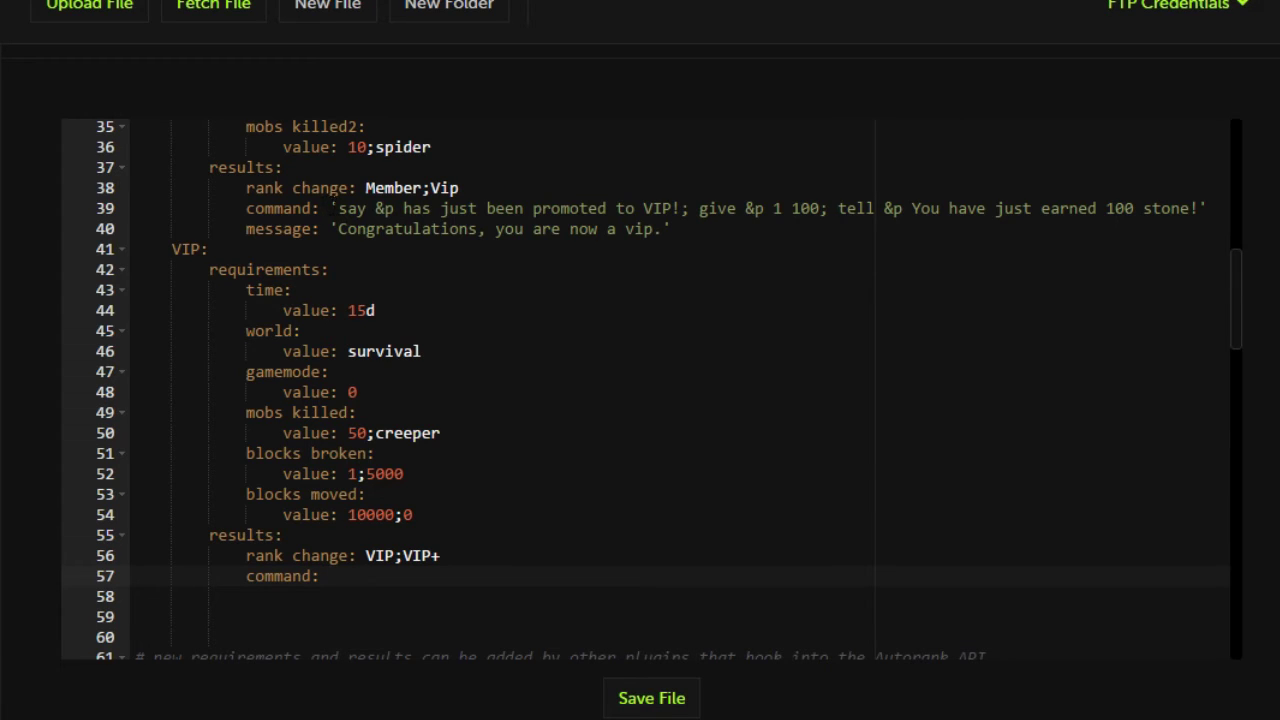
{"action": "left_click_drag", "start_coordinate": [331, 208], "coordinate": [1210, 208]}
{"action": "key", "text": "ctrl+c"}
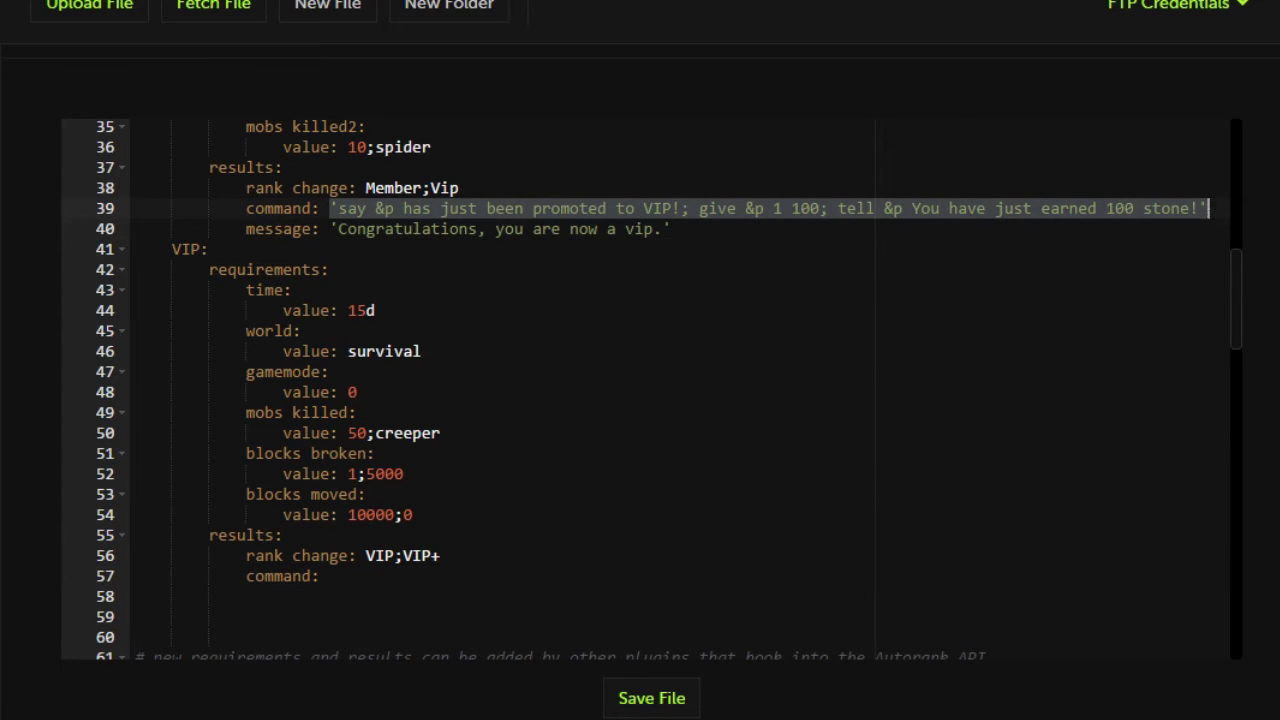
{"action": "left_click", "coordinate": [400, 597]}
{"action": "left_click", "coordinate": [400, 576]}
{"action": "key", "text": "ctrl+v"}
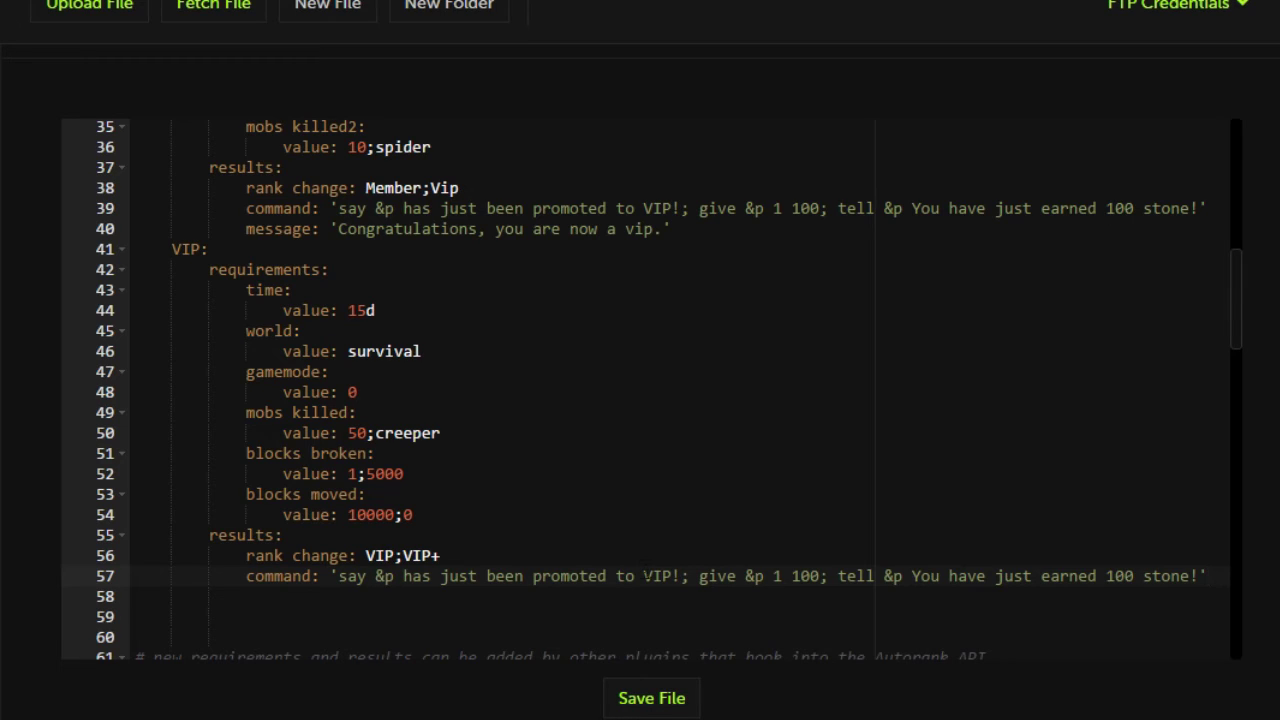
{"action": "left_click", "coordinate": [673, 576]}
{"action": "type", "text": "+"}
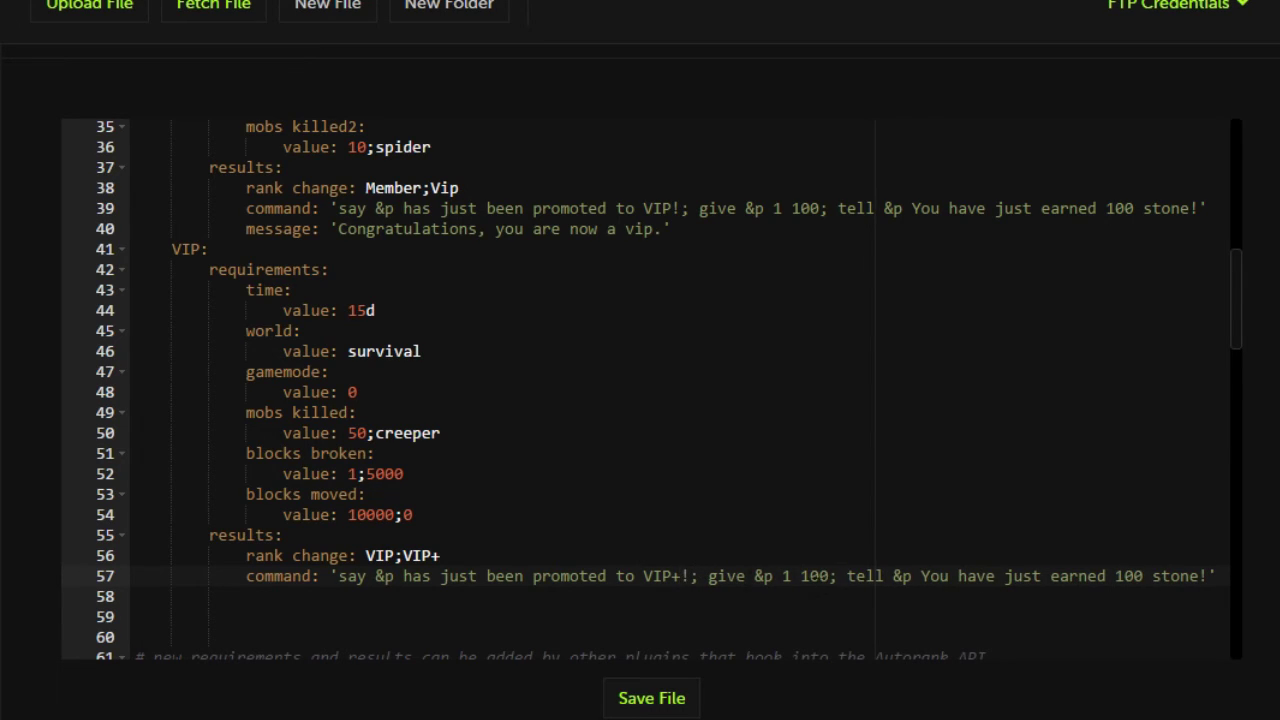
{"action": "mouse_move", "coordinate": [832, 578]}
{"action": "left_mouse_down"}
{"action": "mouse_move", "coordinate": [707, 576]}
{"action": "mouse_move", "coordinate": [820, 578]}
{"action": "left_mouse_up"}
{"action": "double_click", "coordinate": [815, 576]}
{"action": "left_click", "coordinate": [820, 577]}
{"action": "scroll", "coordinate": [650, 390], "scroll_direction": "down", "scroll_amount": 2}
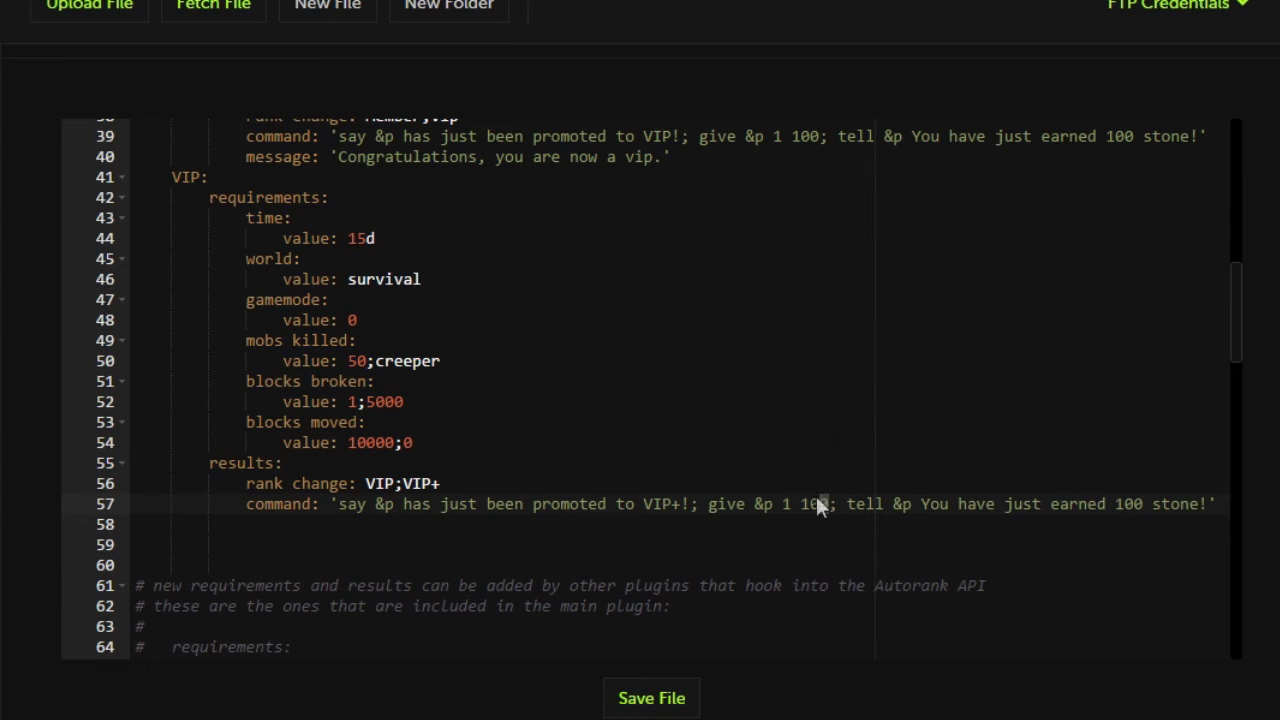
{"action": "key", "text": "Right"}
{"action": "scroll", "coordinate": [650, 390], "scroll_direction": "up", "scroll_amount": 1}
Add a message result below the VIP command reading 'Congrats, you are now VIP+'
{"action": "left_click", "coordinate": [1225, 576]}
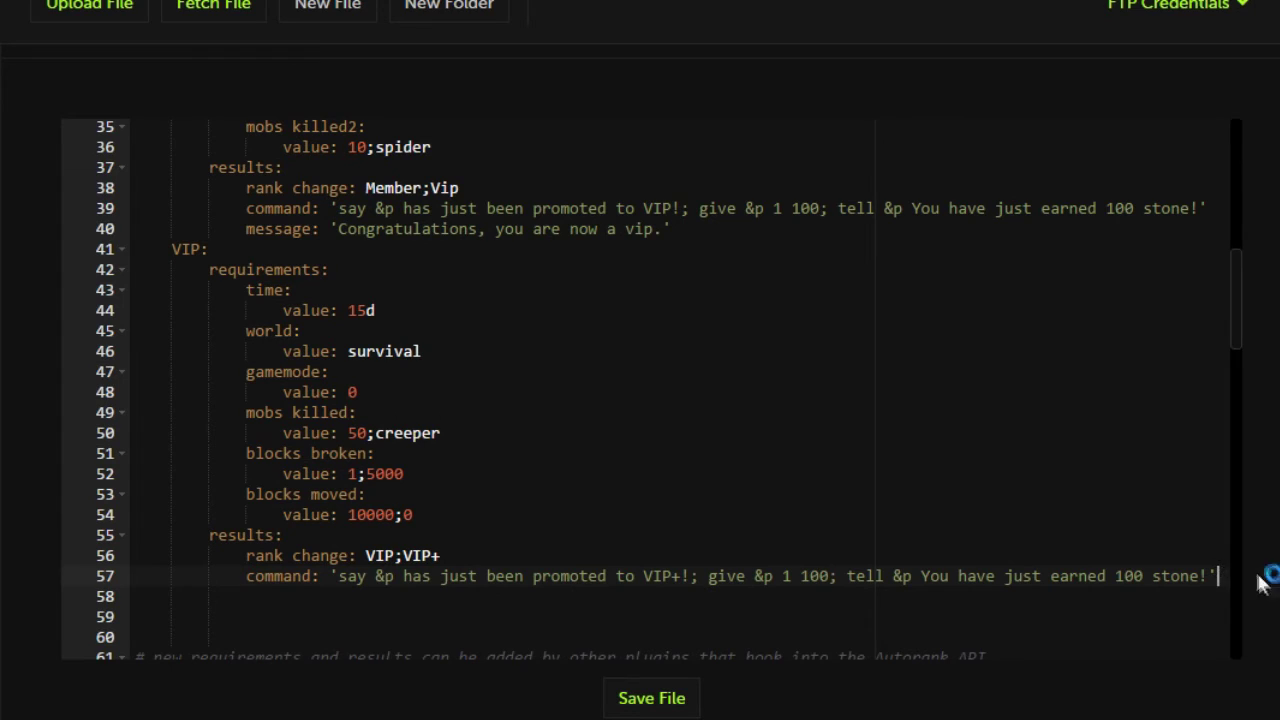
{"action": "key", "text": "Return"}
{"action": "type", "text": "mes"}
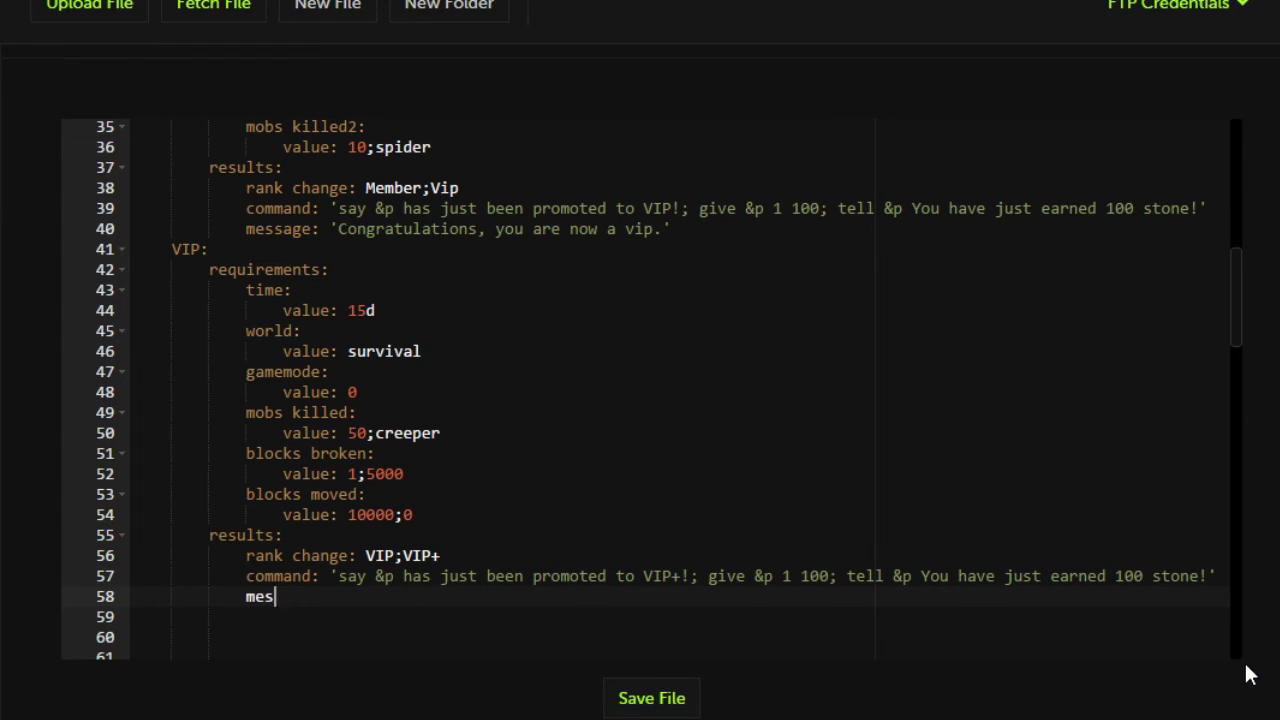
{"action": "type", "text": "sage: 'Congr"}
{"action": "type", "text": "a"}
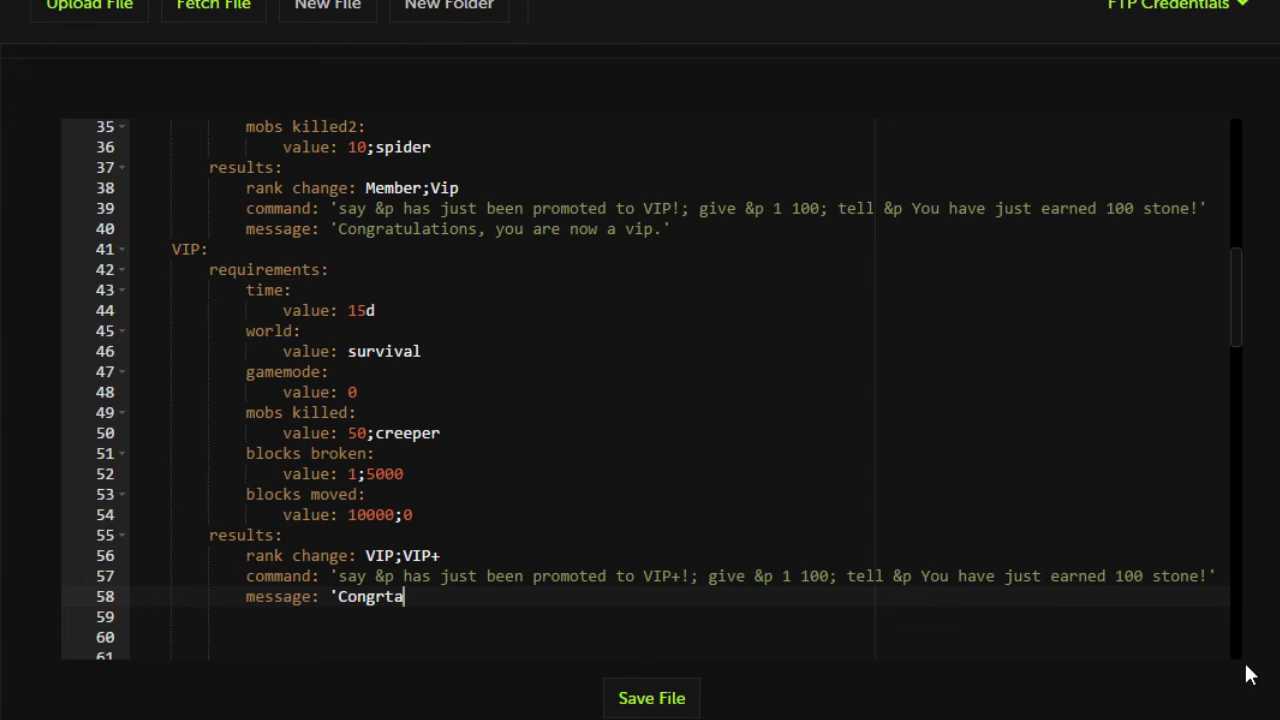
{"action": "type", "text": "ts, you are now VIP+"}
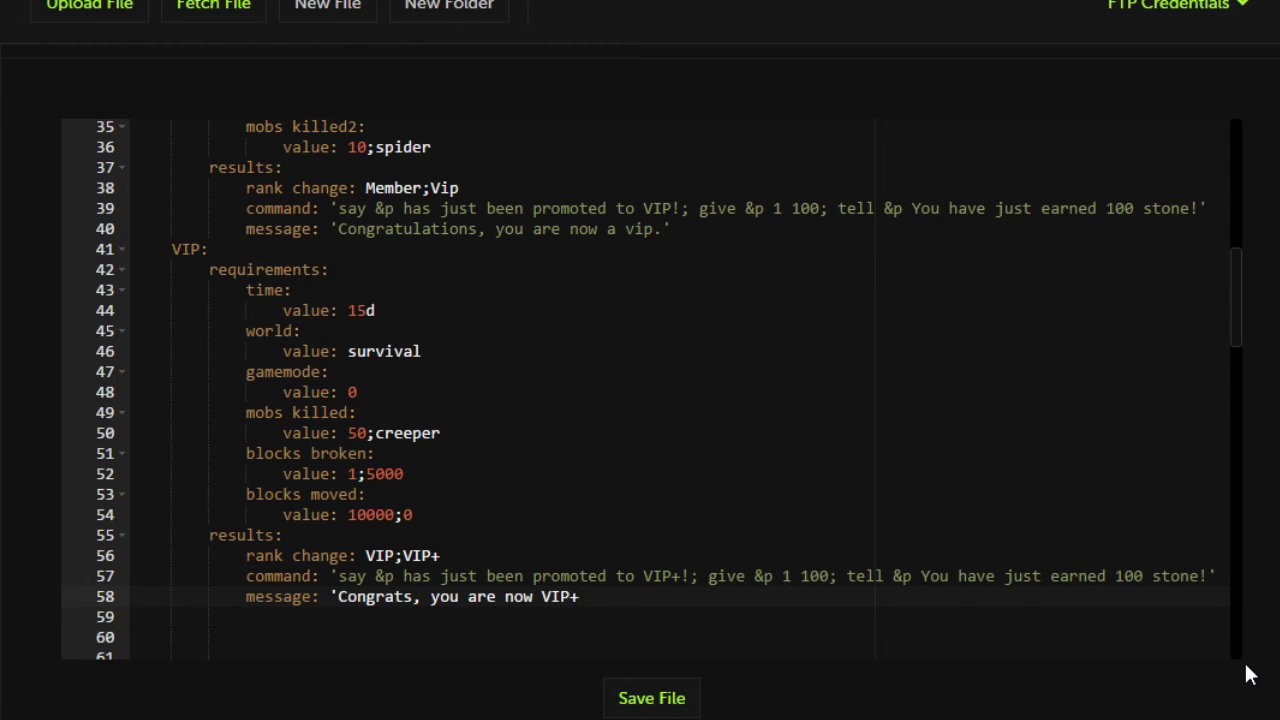
{"action": "type", "text": "'"}
Change the give part of the VIP command to item 2 with an amount of 200
{"action": "scroll", "coordinate": [760, 578], "scroll_direction": "up", "scroll_amount": 2}
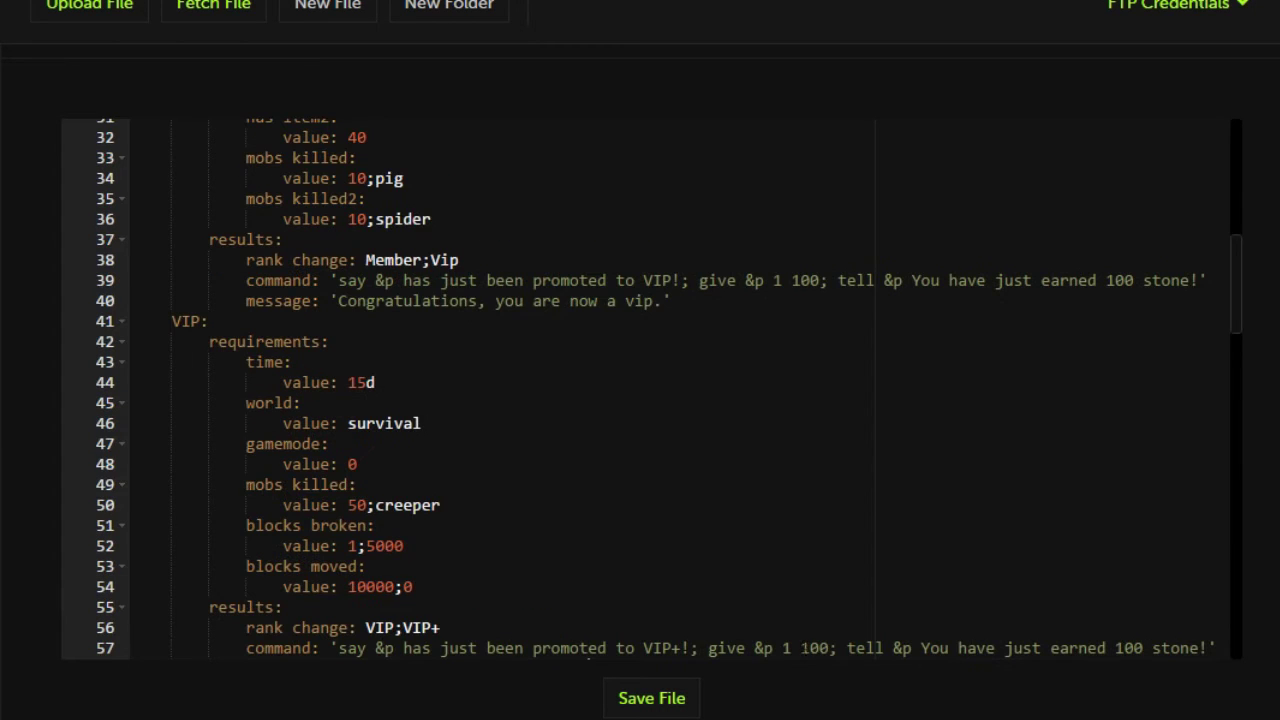
{"action": "scroll", "coordinate": [650, 390], "scroll_direction": "down", "scroll_amount": 2}
{"action": "double_click", "coordinate": [786, 576]}
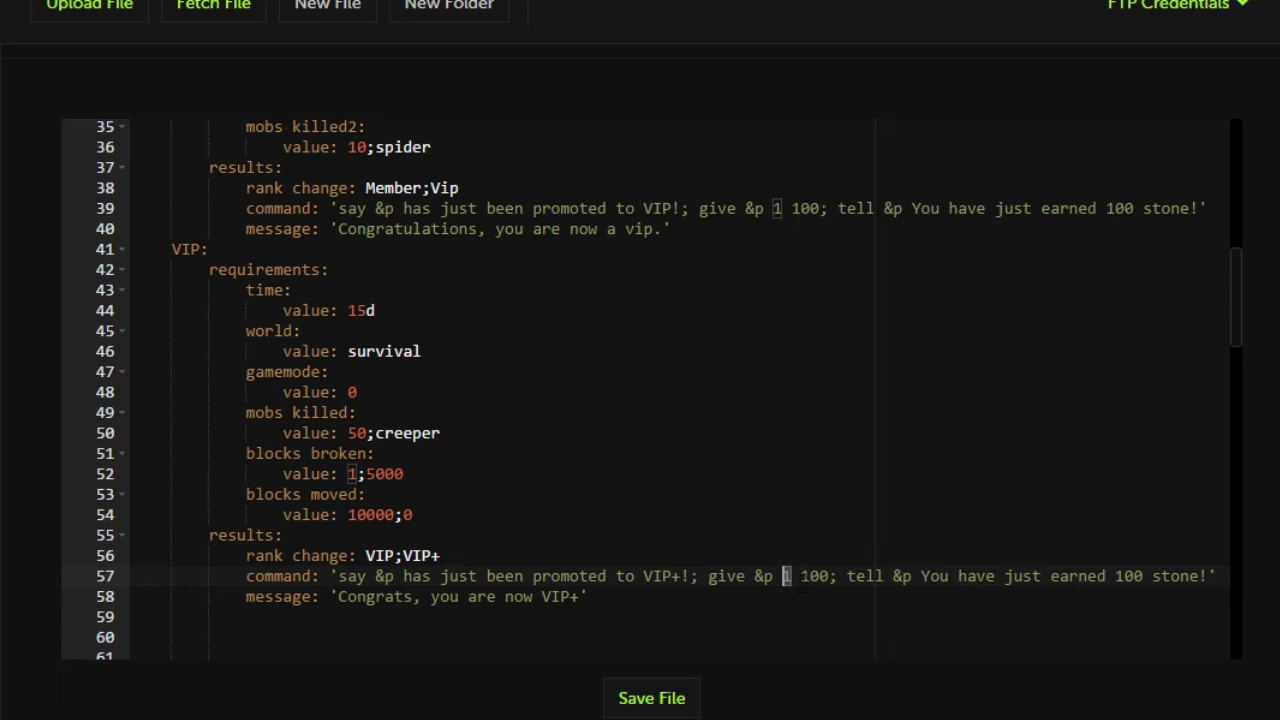
{"action": "type", "text": "2"}
{"action": "double_click", "coordinate": [816, 576]}
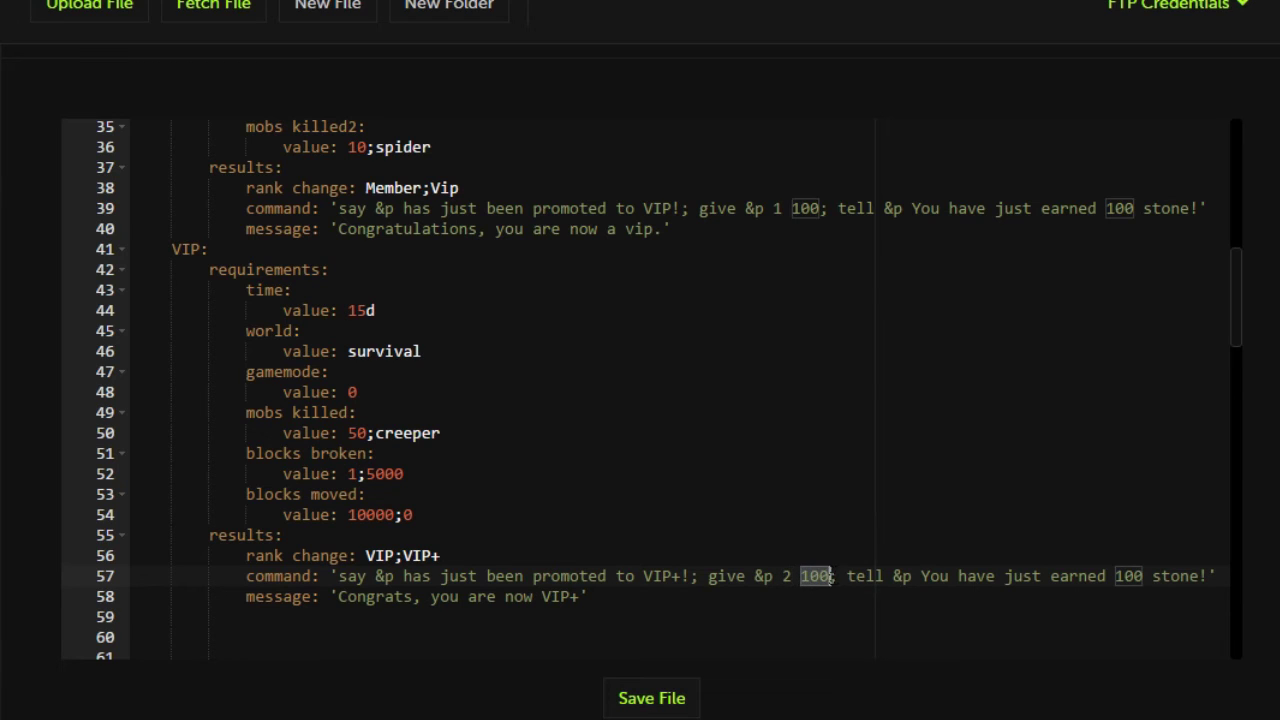
{"action": "left_click", "coordinate": [832, 576]}
{"action": "key", "text": "BackSpace"}
{"action": "key", "text": "BackSpace"}
{"action": "key", "text": "BackSpace"}
{"action": "type", "text": "200;"}
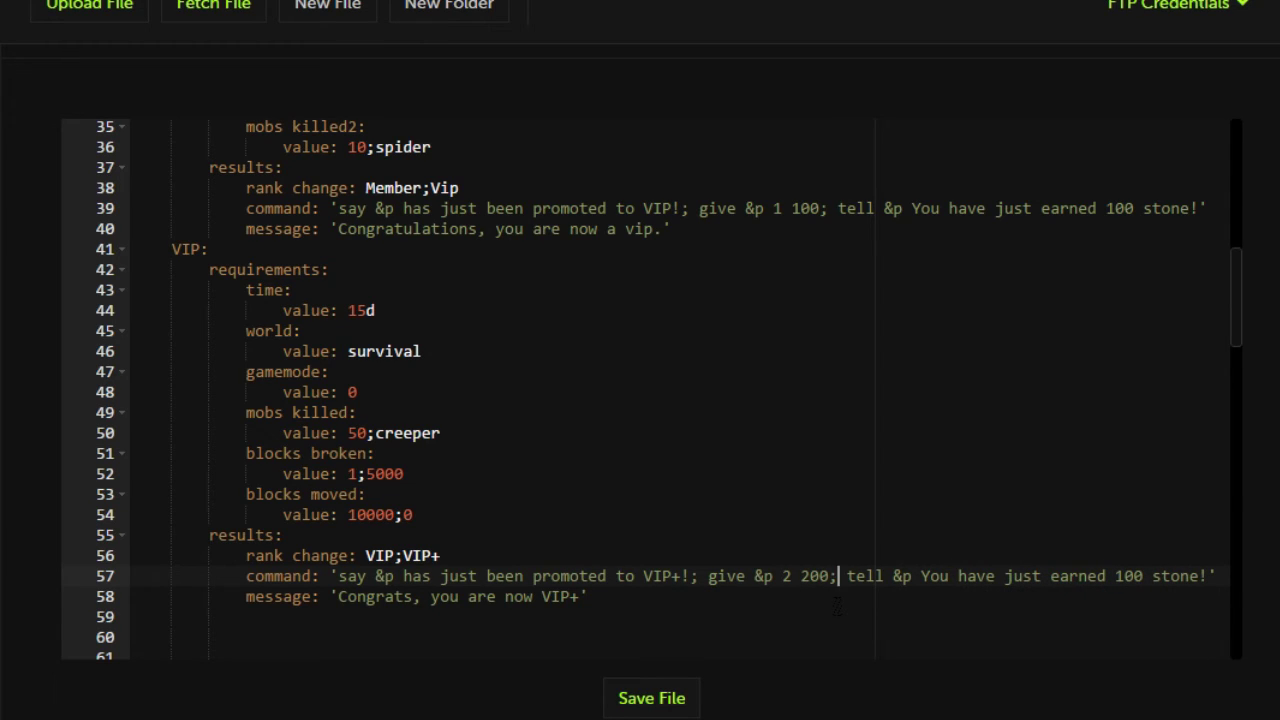
Insert a second give command, give &p 46 64 ;, before the tell part of the VIP command
{"action": "type", "text": " give &"}
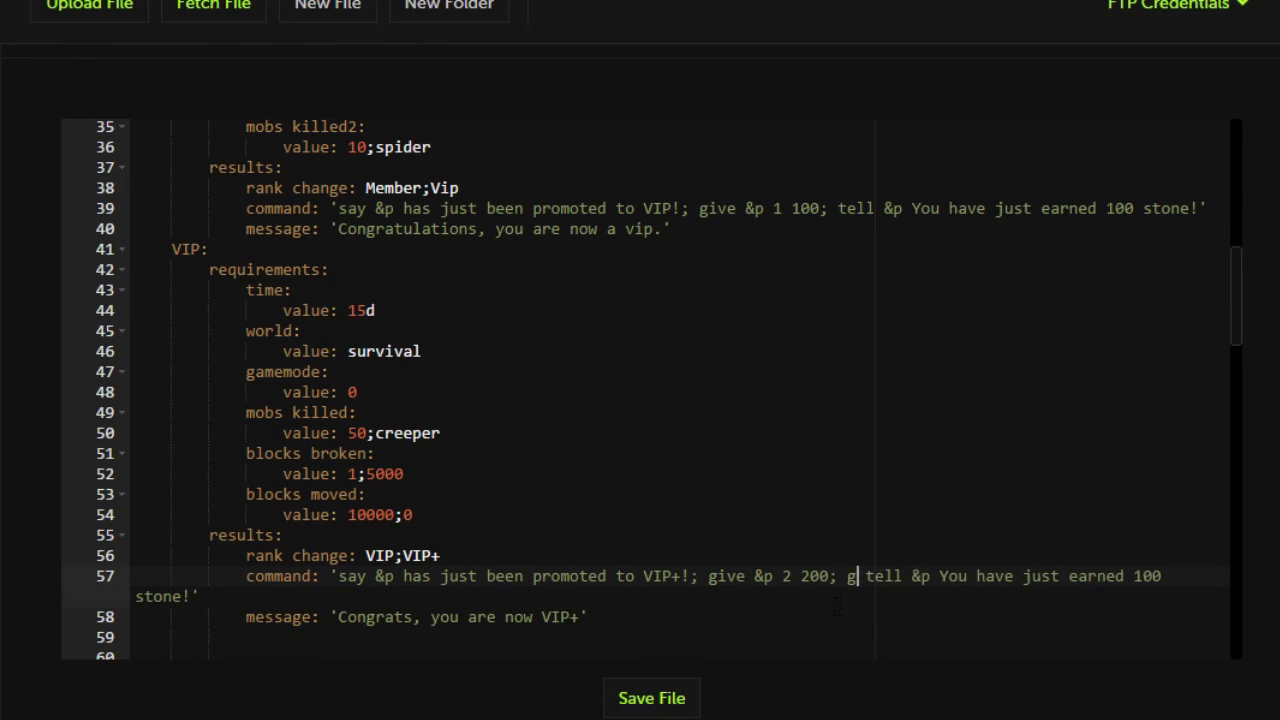
{"action": "type", "text": "p"}
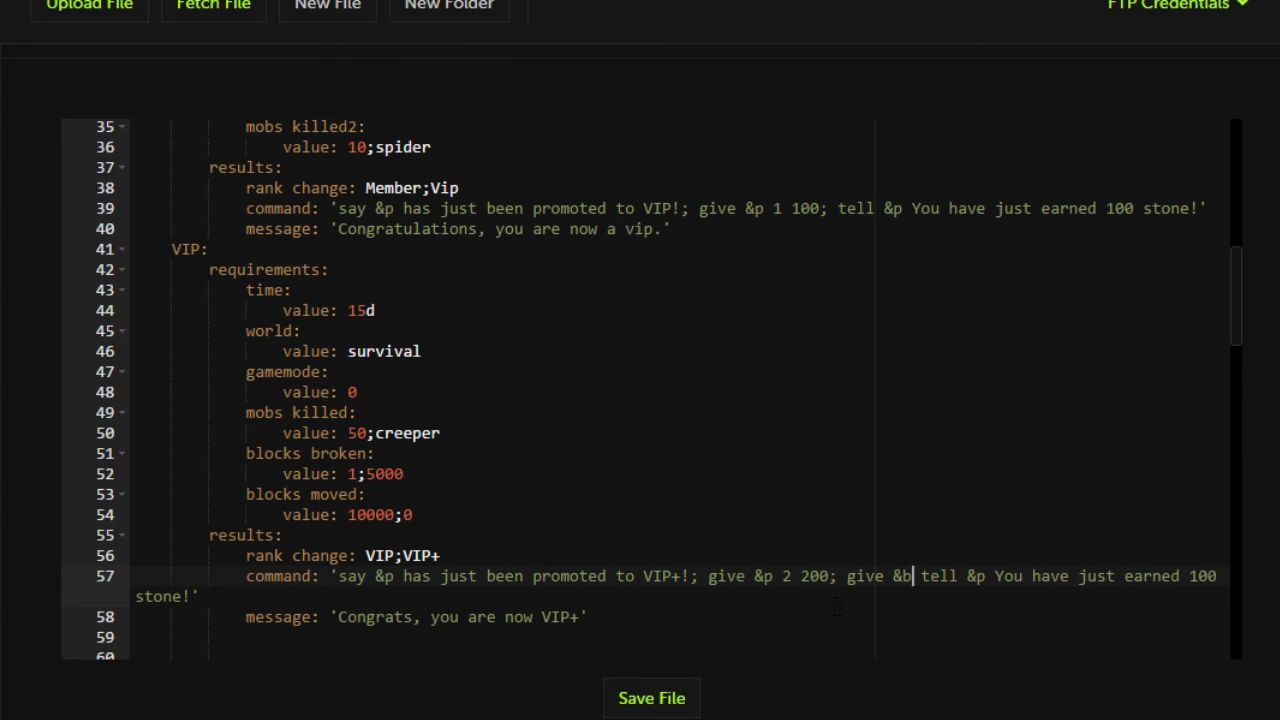
{"action": "key", "text": "BackSpace"}
{"action": "type", "text": "p"}
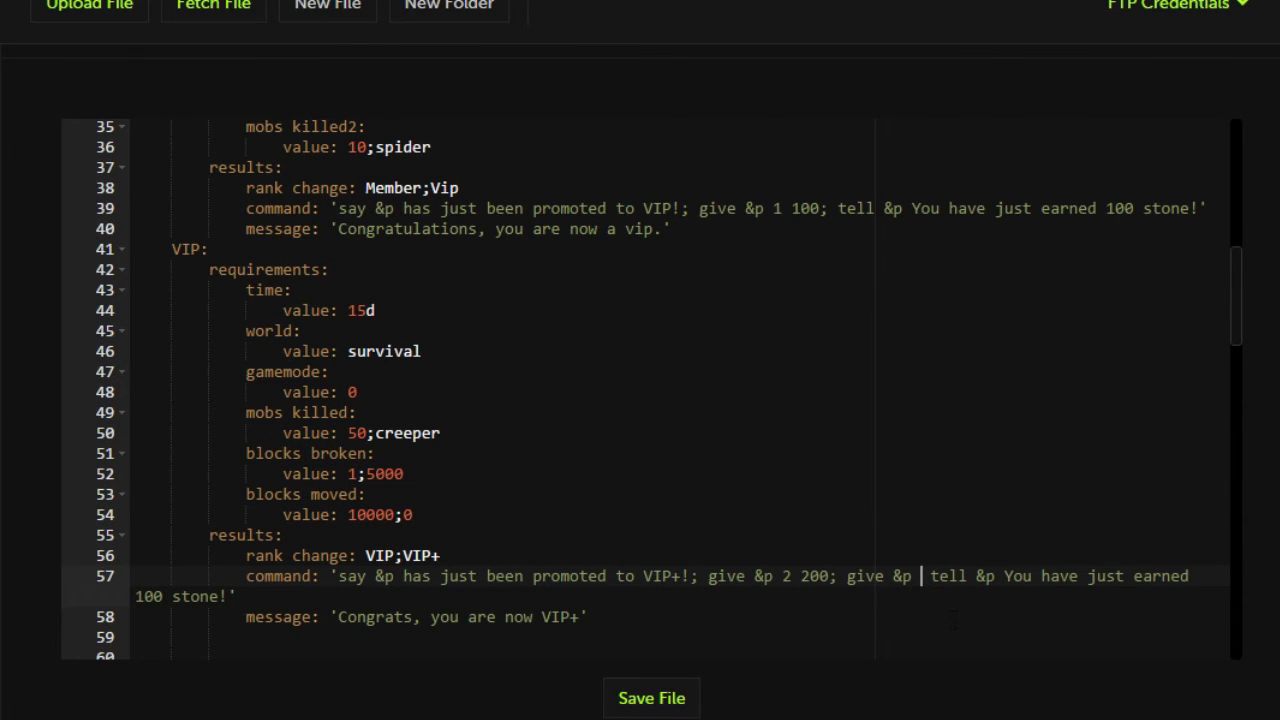
{"action": "type", "text": "4"}
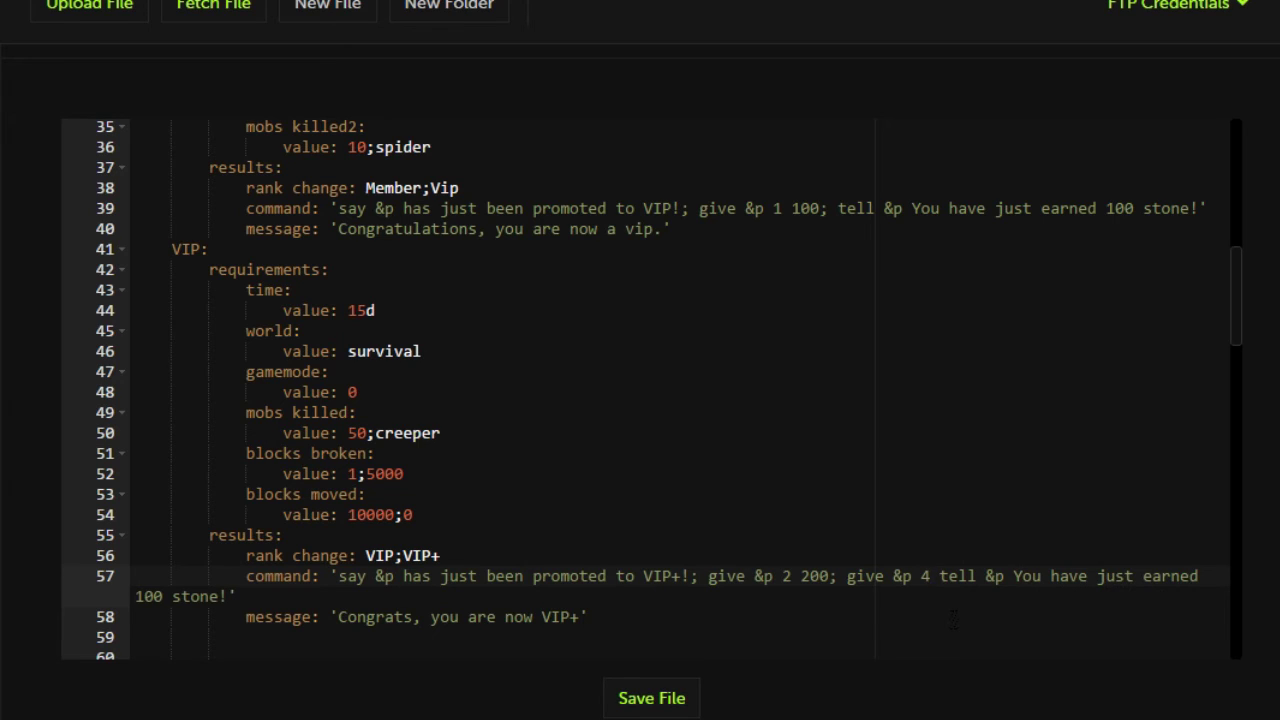
{"action": "type", "text": "6"}
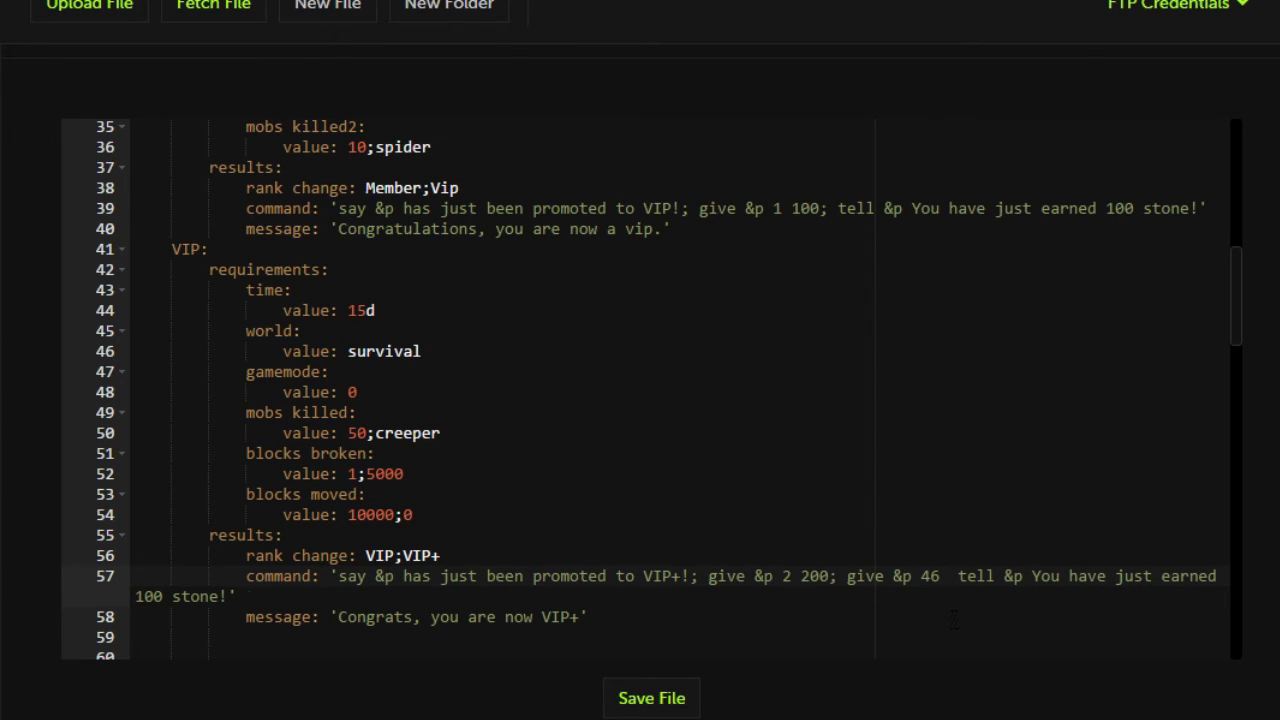
{"action": "type", "text": " 64 ;"}
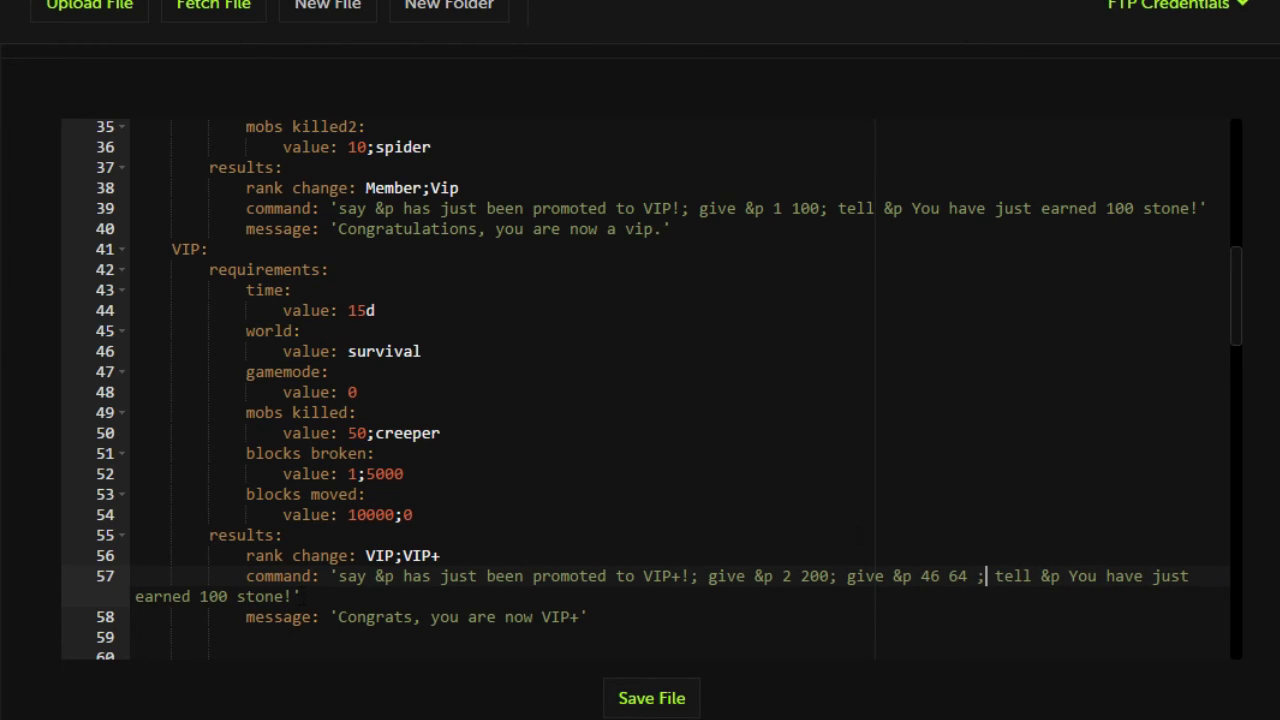
Add "and 64 TNT" after "100 stone" in the VIP tell message and set the first give item to 1
{"action": "left_click", "coordinate": [293, 596]}
{"action": "key", "text": "Left"}
{"action": "type", "text": "and 64 TNT"}
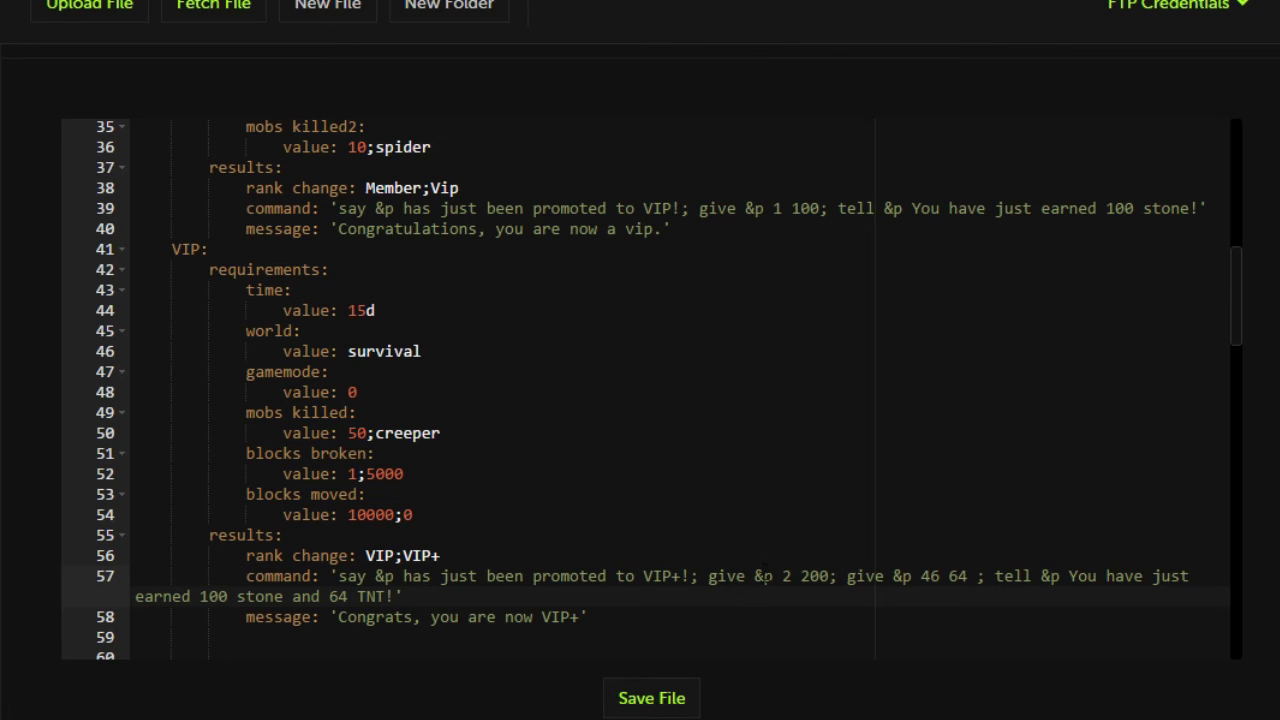
{"action": "double_click", "coordinate": [786, 576]}
{"action": "type", "text": "1"}
Review the VIP rank's requirements and results, and the ranks above it, up to the start of the config
{"action": "left_click", "coordinate": [404, 596]}
{"action": "left_click", "coordinate": [590, 616]}
{"action": "scroll", "coordinate": [650, 390], "scroll_direction": "down", "scroll_amount": 2}
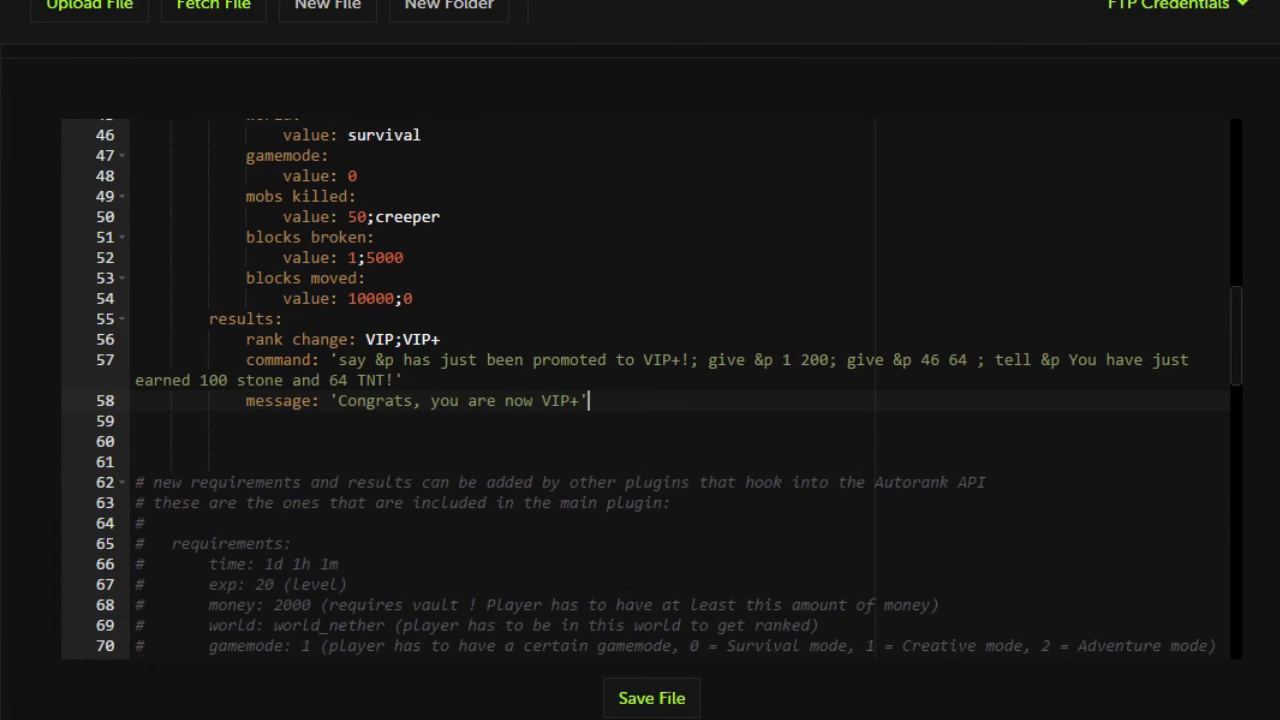
{"action": "scroll", "coordinate": [650, 390], "scroll_direction": "up", "scroll_amount": 3}
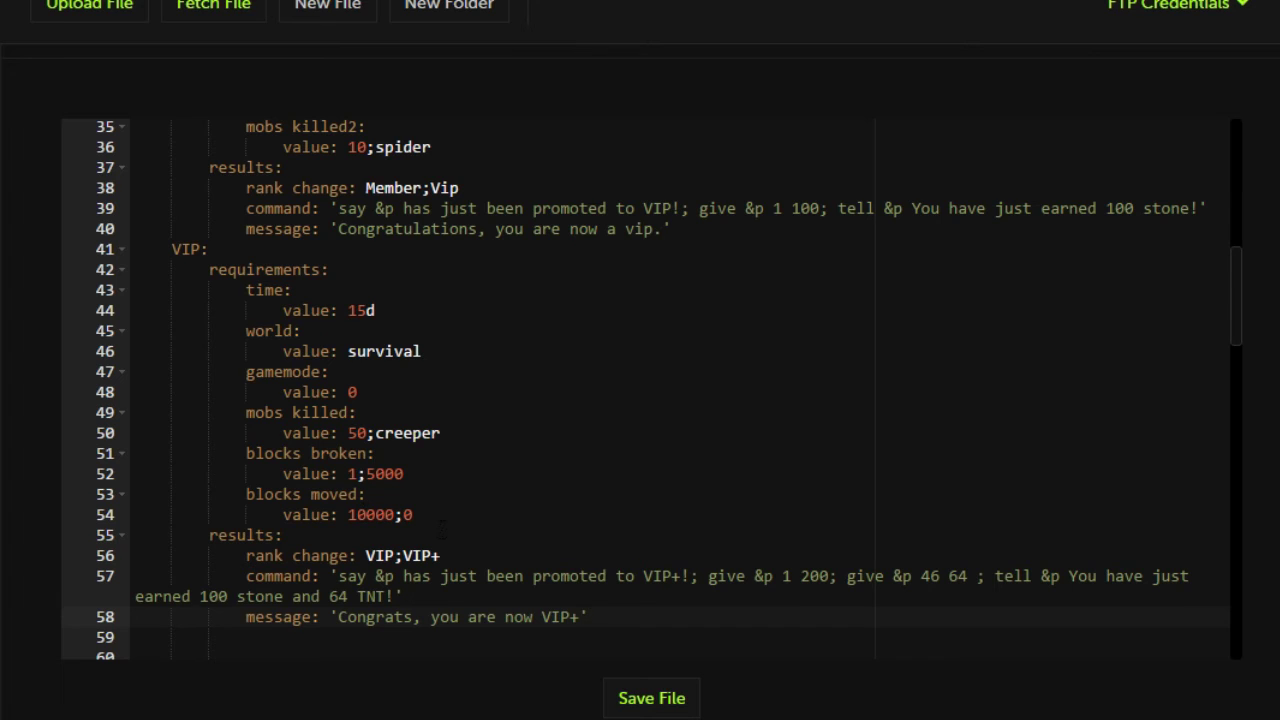
{"action": "left_click_drag", "start_coordinate": [412, 514], "coordinate": [8, 282]}
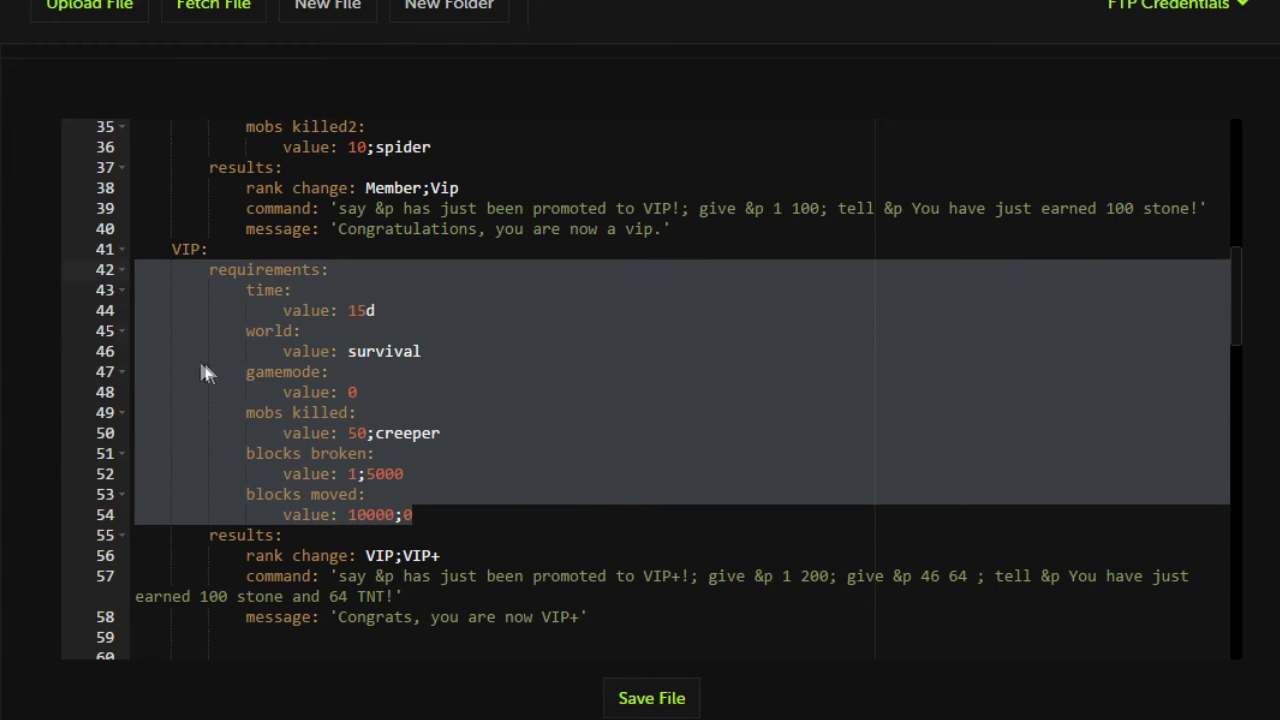
{"action": "left_click", "coordinate": [355, 537]}
{"action": "left_click", "coordinate": [476, 556]}
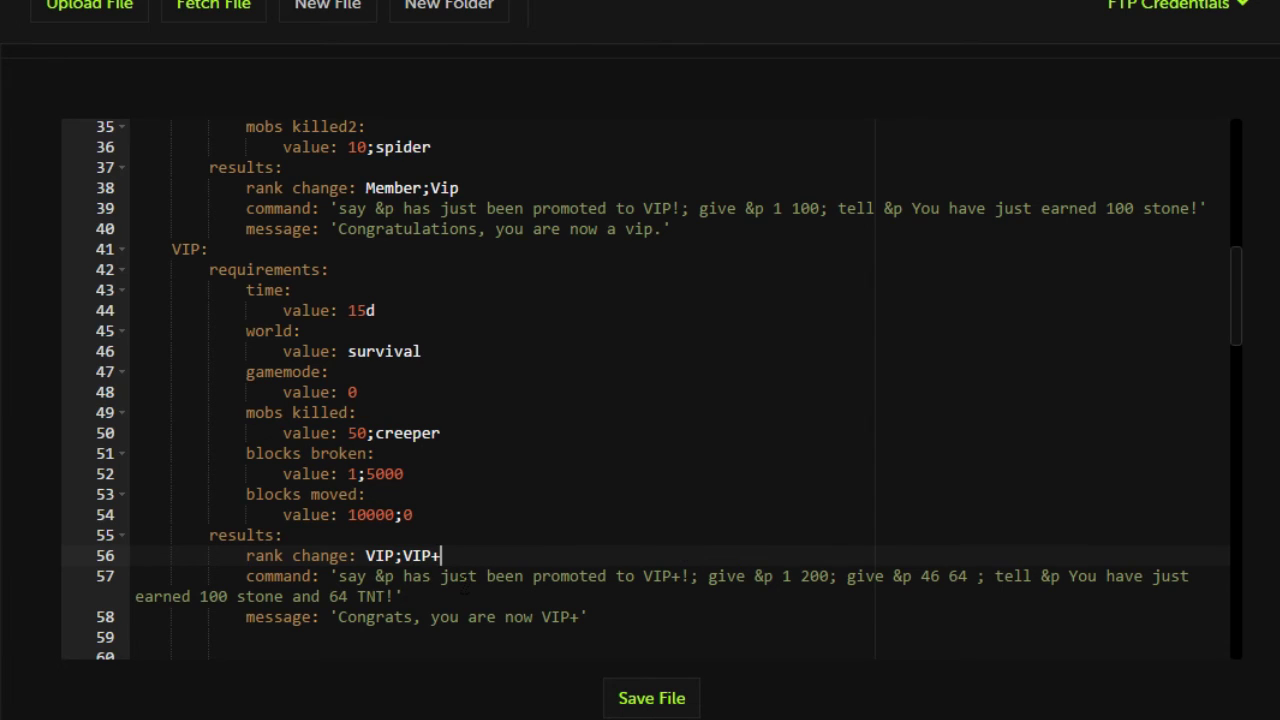
{"action": "left_click", "coordinate": [460, 578]}
{"action": "scroll", "coordinate": [493, 596], "scroll_direction": "up", "scroll_amount": 10}
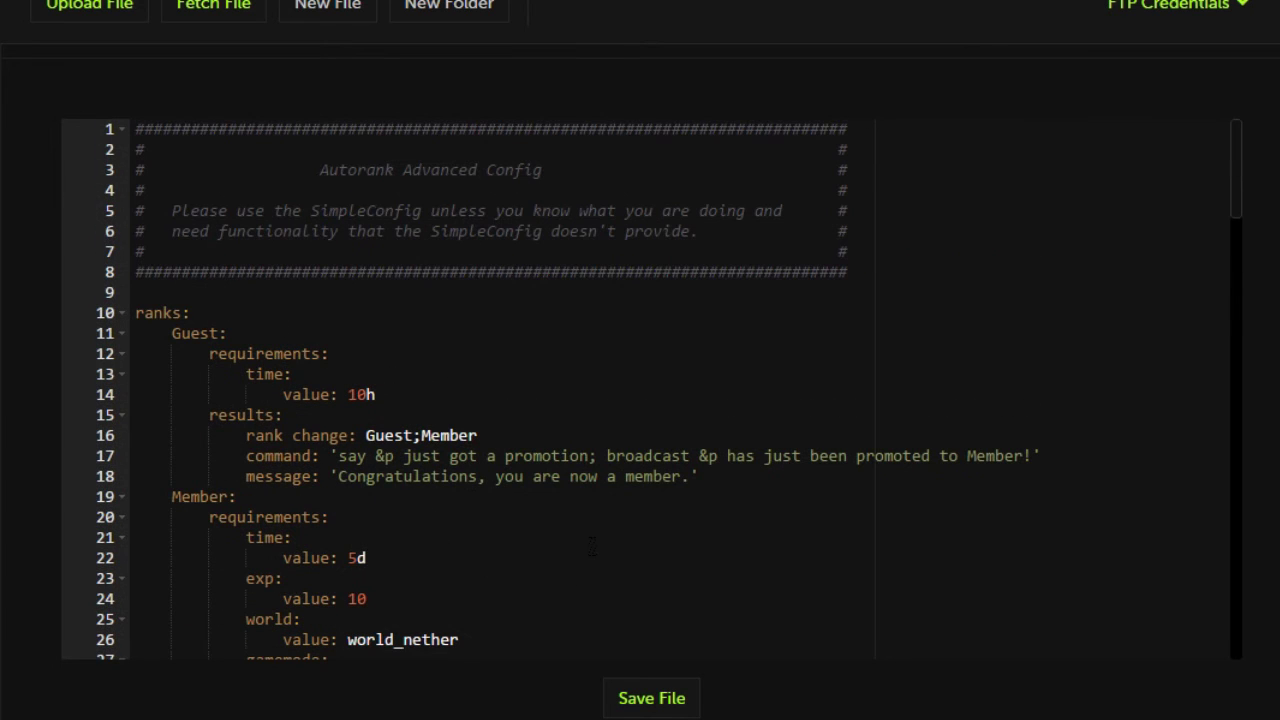
Copy the worldguard region: TestRegion example from the comments onto a new line below the VIP blocks moved value, aligned with the requirement names
{"action": "scroll", "coordinate": [650, 390], "scroll_direction": "down", "scroll_amount": 20}
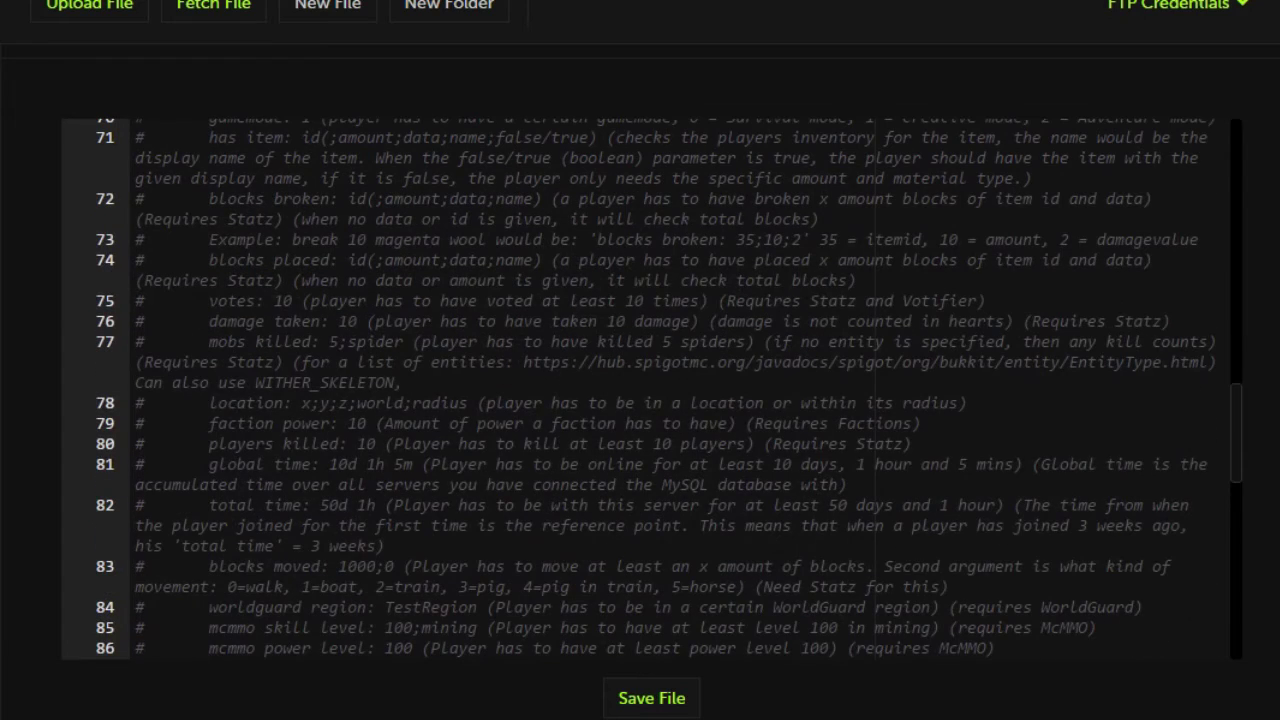
{"action": "left_click", "coordinate": [210, 464]}
{"action": "scroll", "coordinate": [210, 464], "scroll_direction": "down", "scroll_amount": 1}
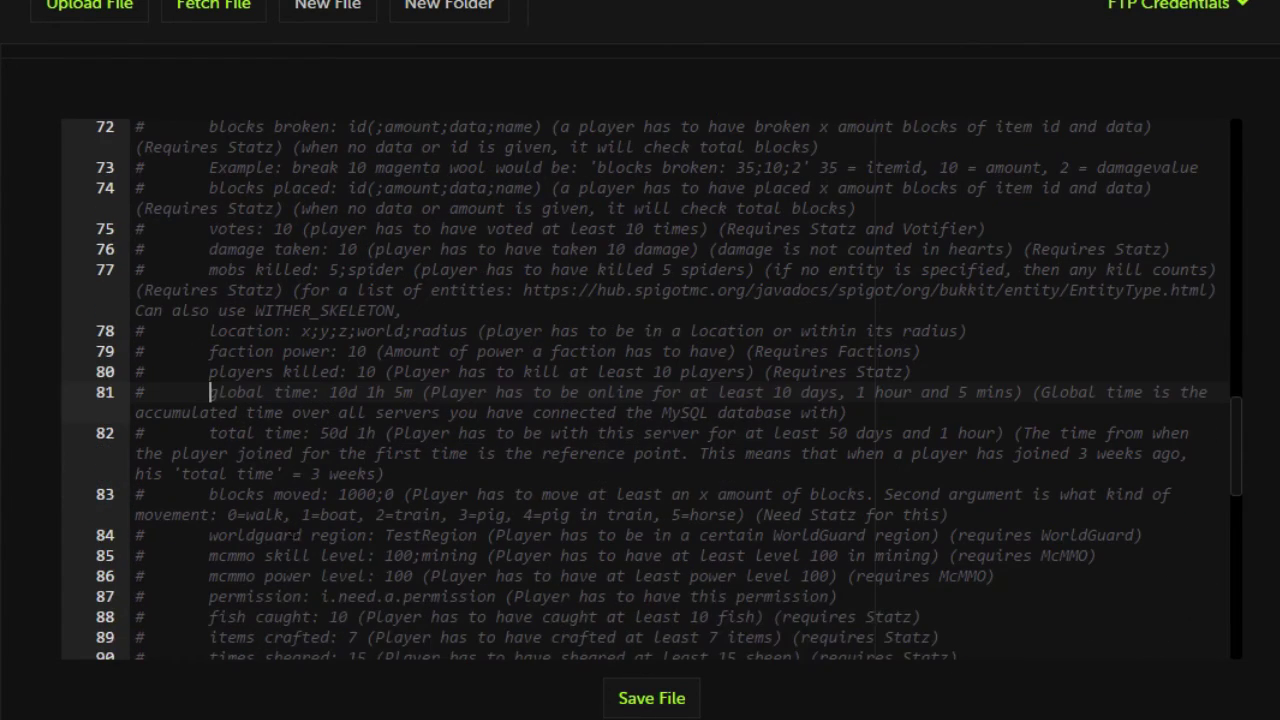
{"action": "left_click_drag", "start_coordinate": [210, 535], "coordinate": [480, 535]}
{"action": "key", "text": "ctrl+c"}
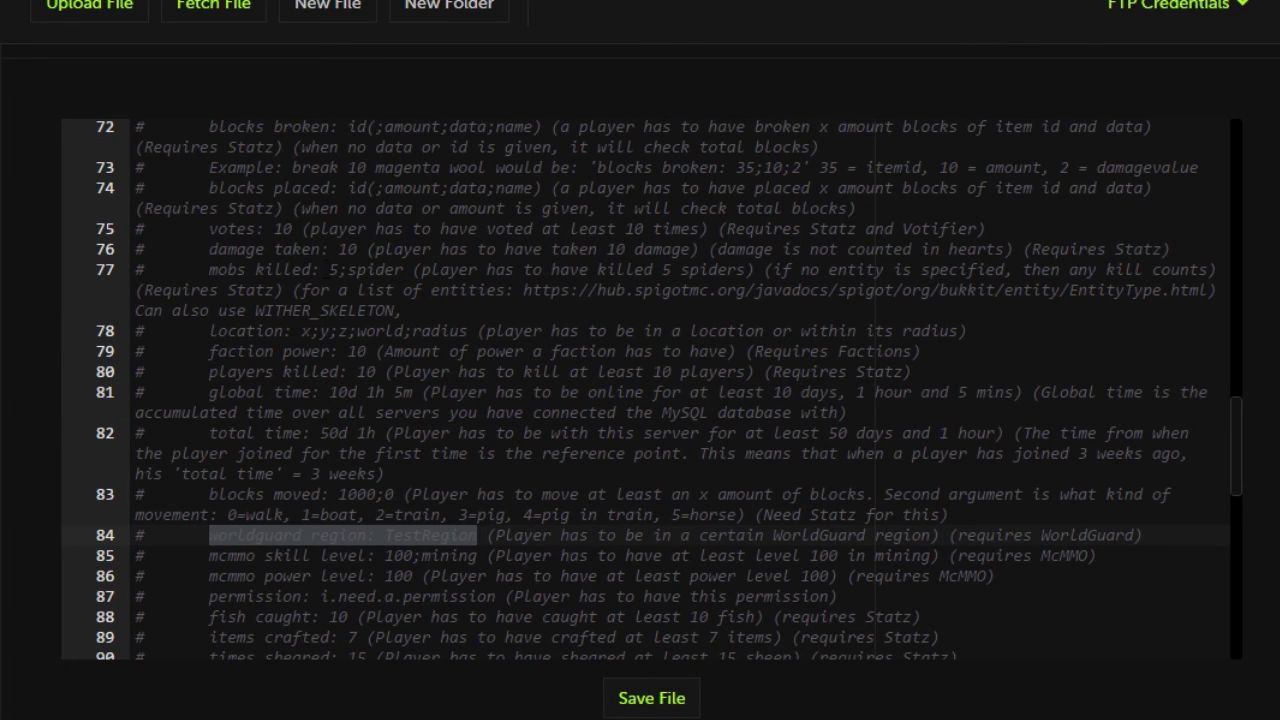
{"action": "scroll", "coordinate": [479, 535], "scroll_direction": "up", "scroll_amount": 8}
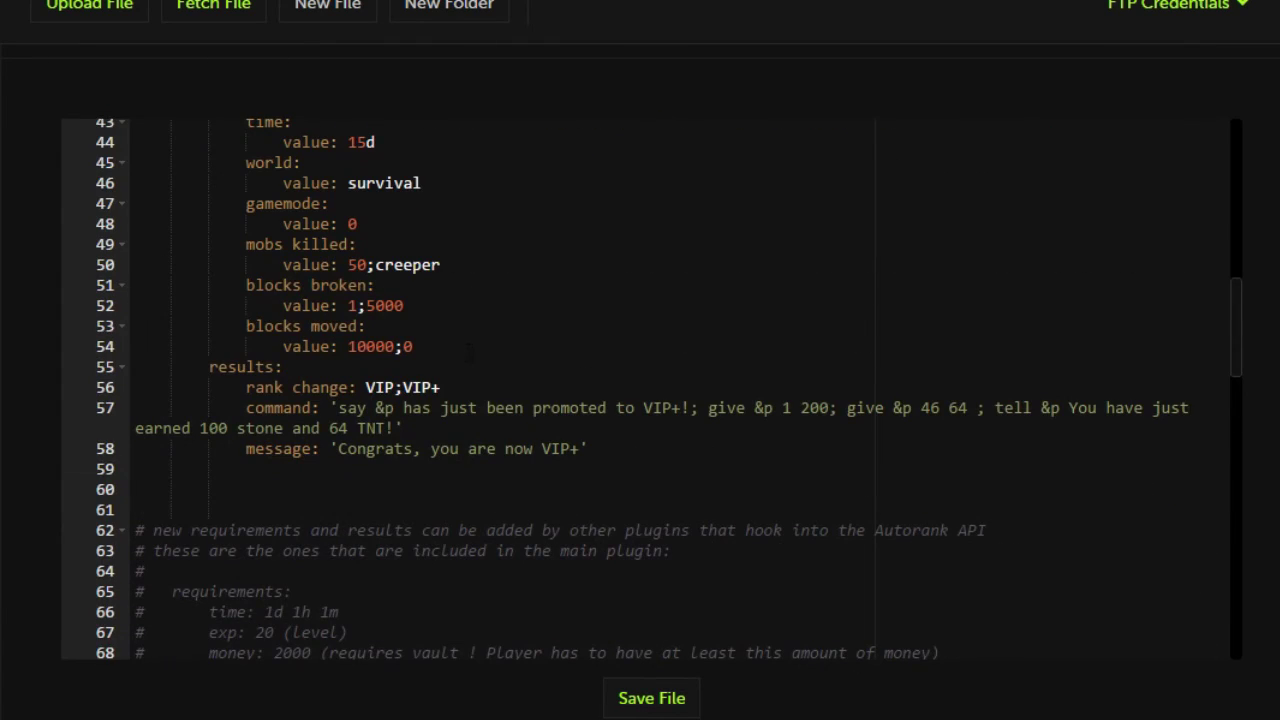
{"action": "key", "text": "Return"}
{"action": "key", "text": "BackSpace"}
{"action": "key", "text": "BackSpace"}
{"action": "key", "text": "BackSpace"}
{"action": "key", "text": "BackSpace"}
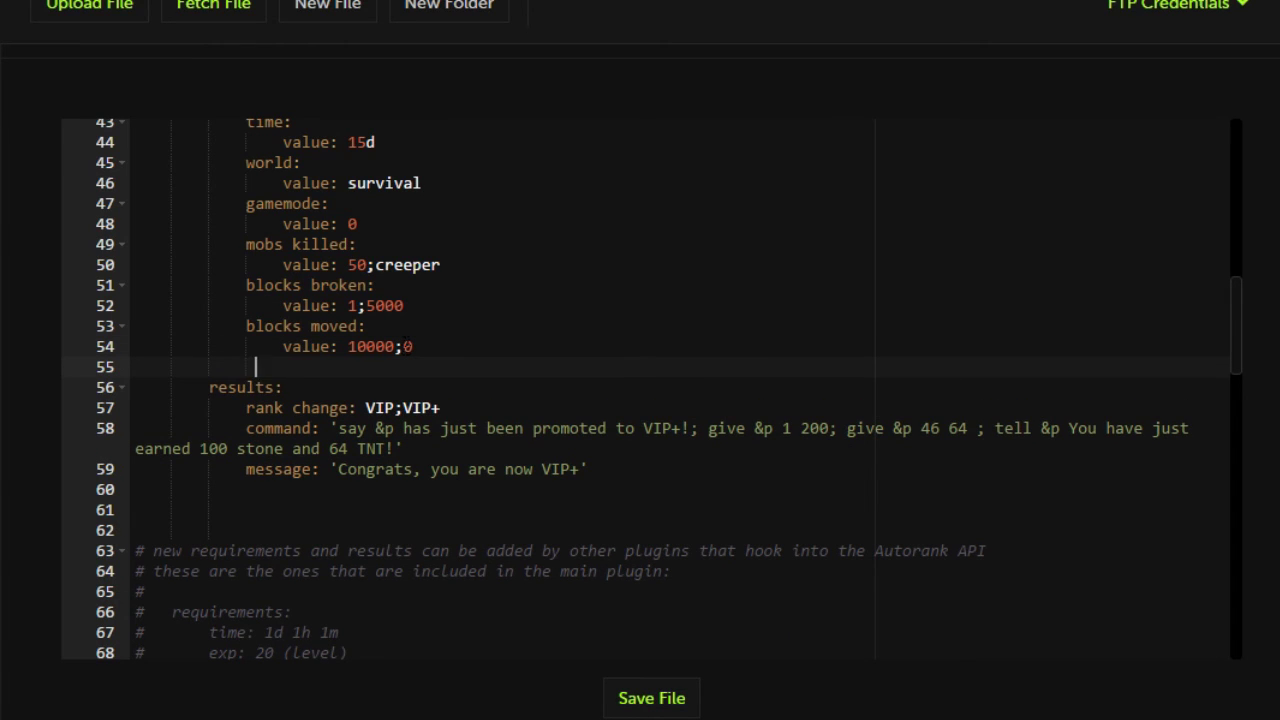
{"action": "key", "text": "ctrl+v"}
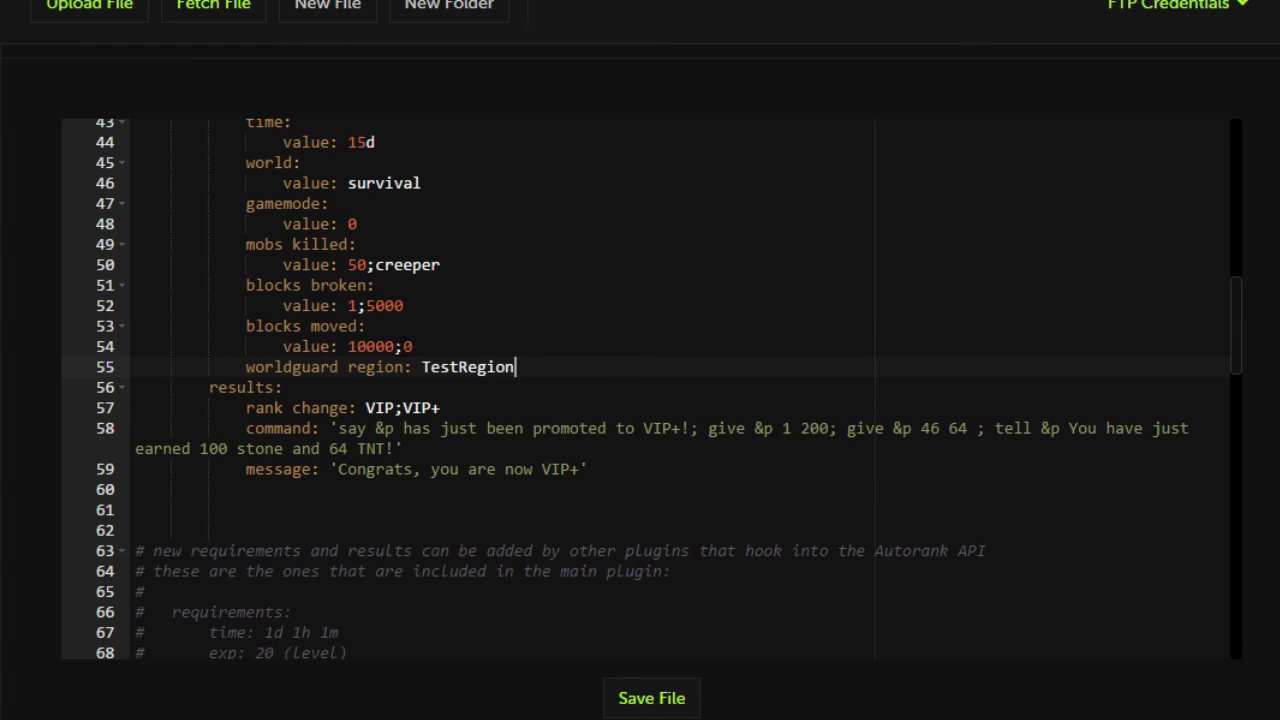
Copy the votes: 10 example from the comments onto a new line below the VIP worldguard region requirement
{"action": "scroll", "coordinate": [650, 390], "scroll_direction": "down", "scroll_amount": 6}
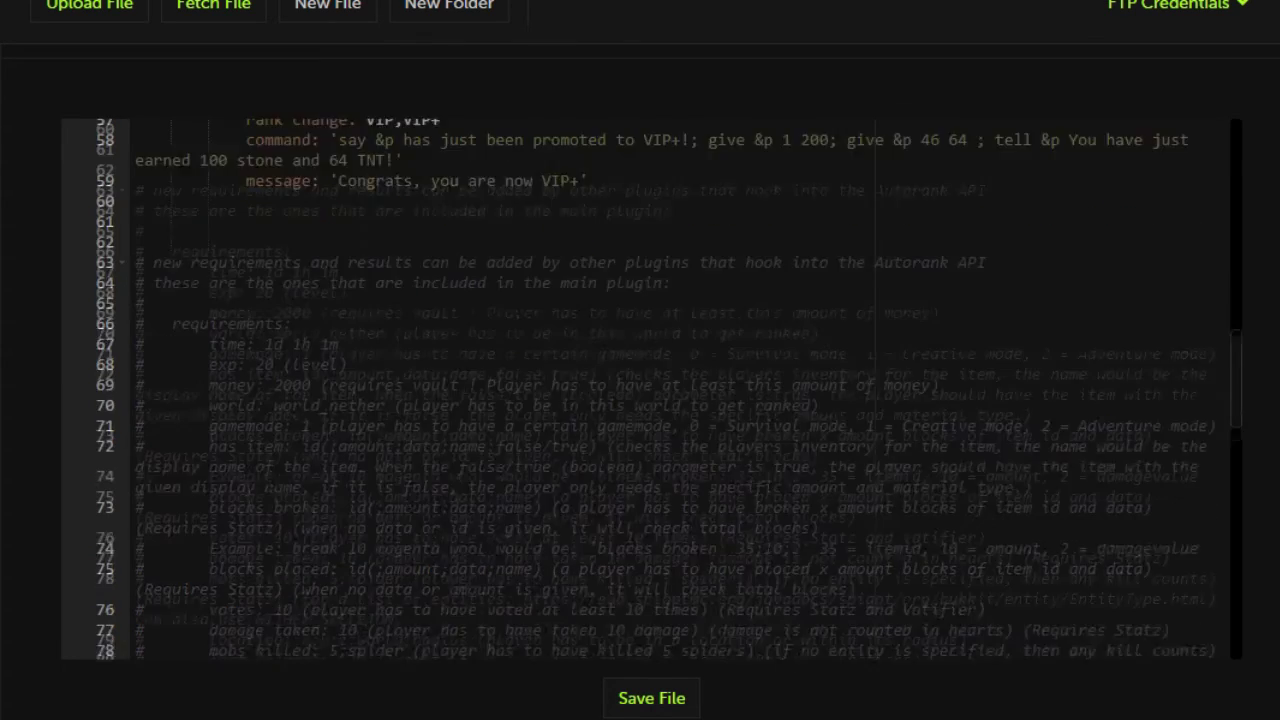
{"action": "left_click_drag", "start_coordinate": [209, 465], "coordinate": [298, 465]}
{"action": "key", "text": "ctrl+c"}
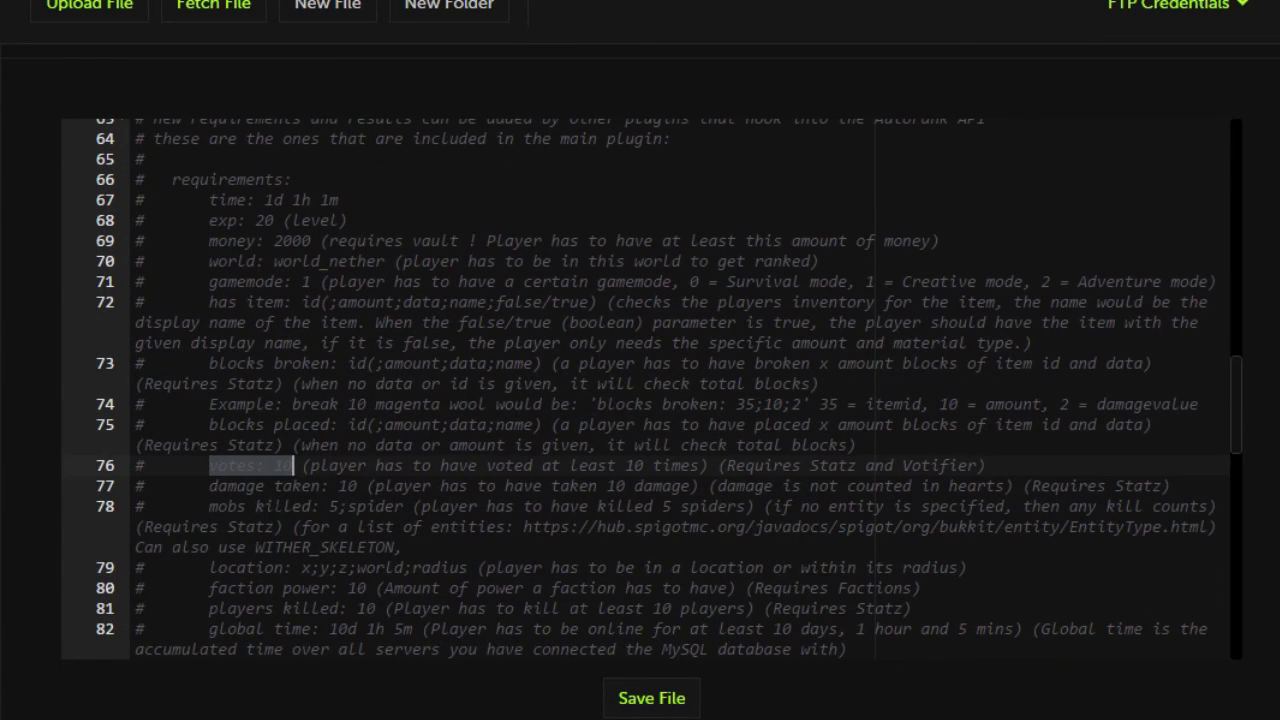
{"action": "scroll", "coordinate": [650, 390], "scroll_direction": "up", "scroll_amount": 5}
{"action": "left_click", "coordinate": [283, 315]}
{"action": "left_click", "coordinate": [516, 295]}
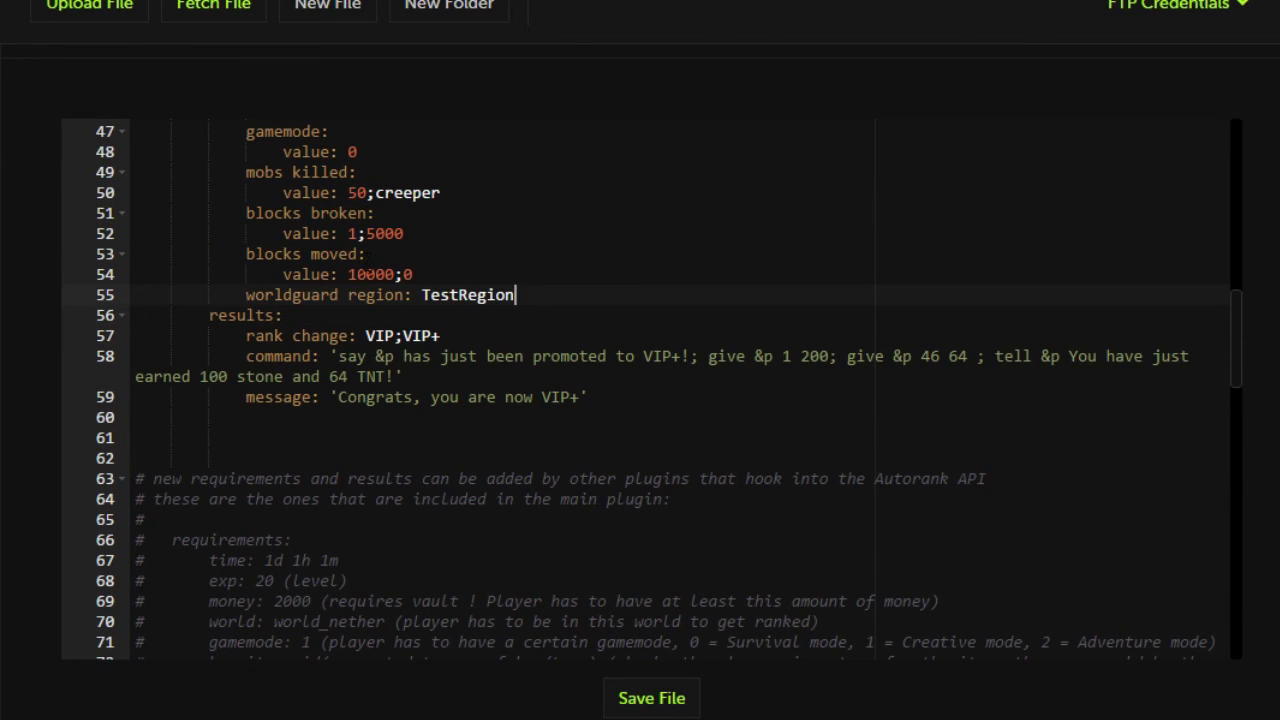
{"action": "key", "text": "Return"}
{"action": "key", "text": "ctrl+v"}
Move TestRegion onto its own indented value: line beneath the VIP worldguard region requirement
{"action": "left_click", "coordinate": [421, 295]}
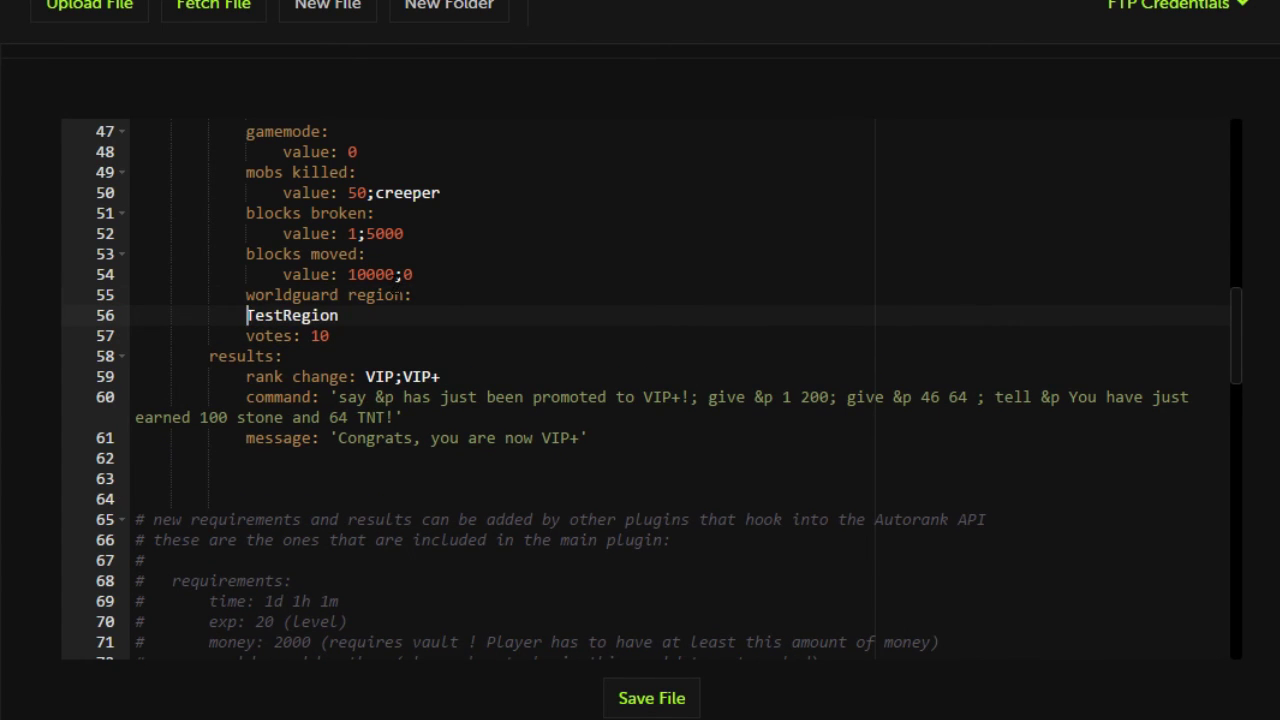
{"action": "type", "text": "value/"}
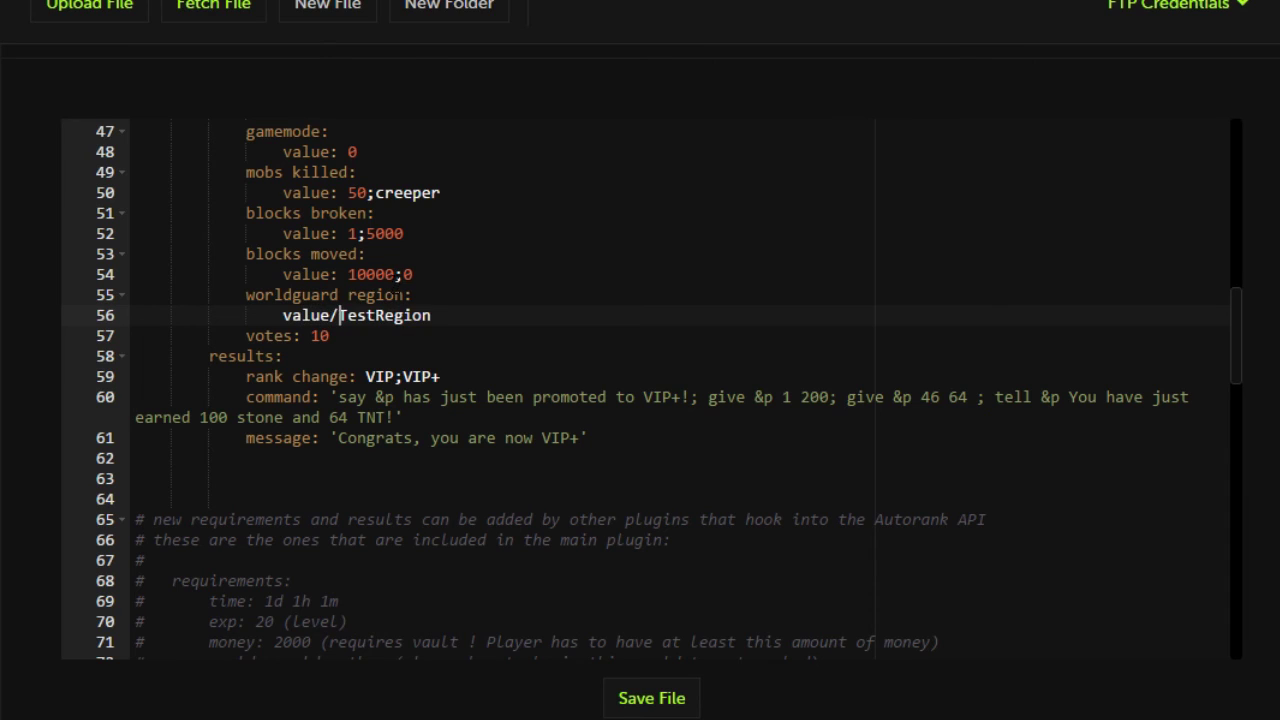
{"action": "key", "text": "BackSpace"}
{"action": "type", "text": ":"}
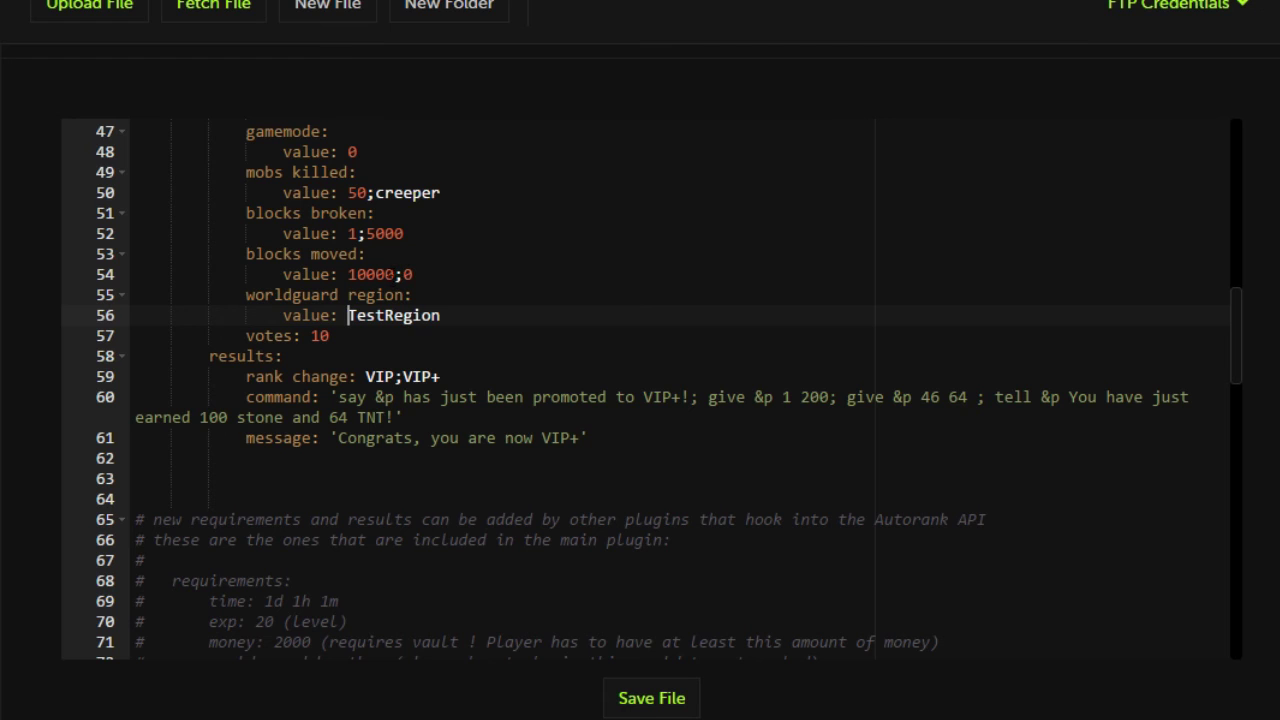
Replace TestRegion with survival as the worldguard region value of the VIP rank
{"action": "scroll", "coordinate": [397, 275], "scroll_direction": "down", "scroll_amount": 3}
{"action": "scroll", "coordinate": [440, 250], "scroll_direction": "up", "scroll_amount": 3}
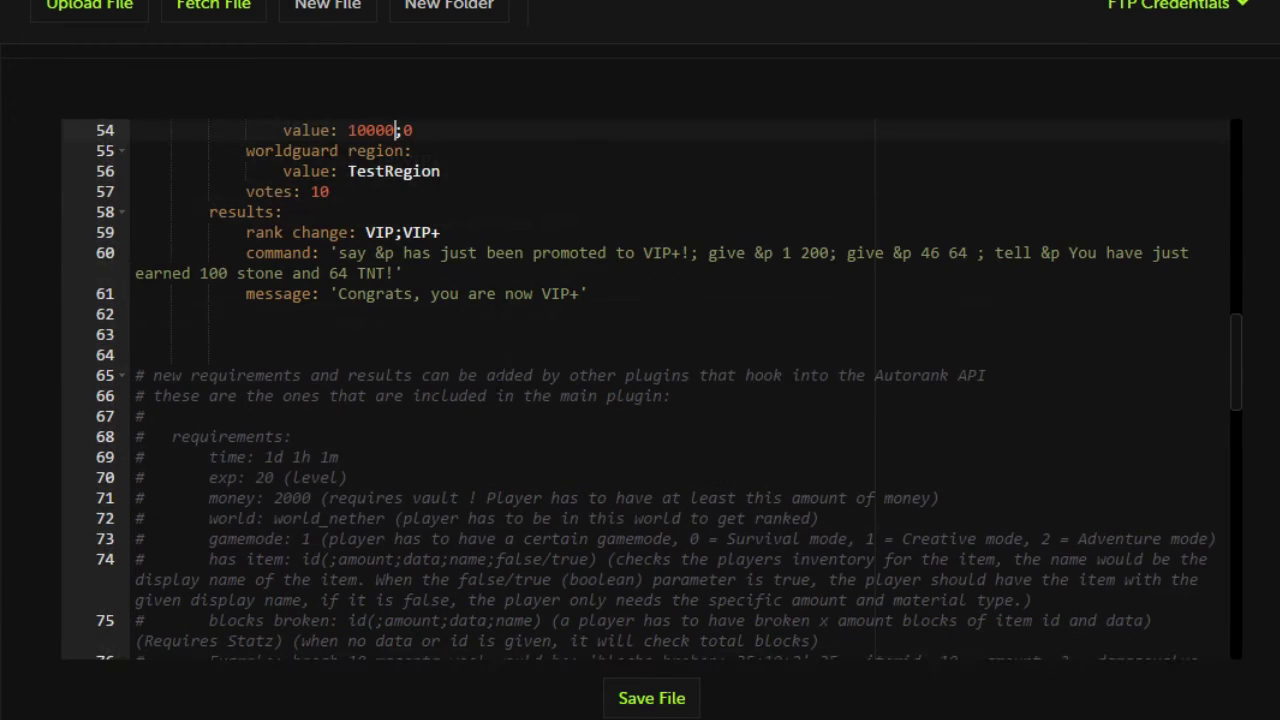
{"action": "left_click_drag", "start_coordinate": [441, 243], "coordinate": [348, 243]}
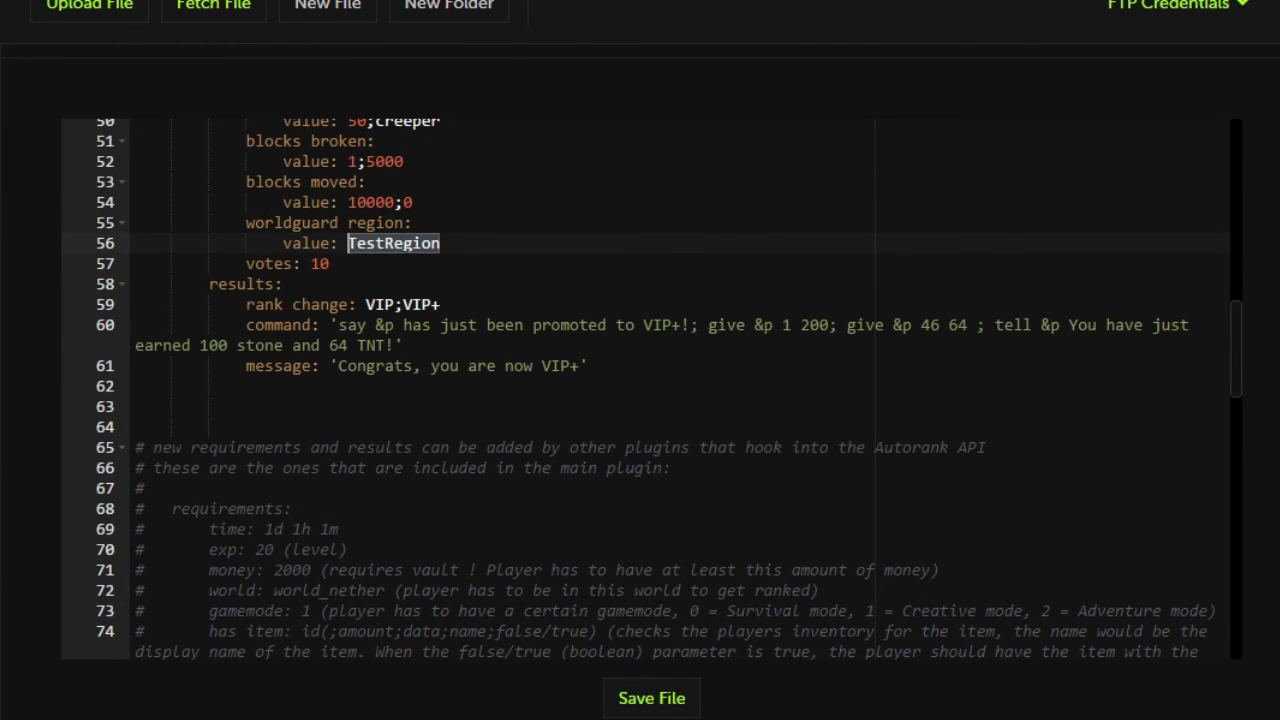
{"action": "scroll", "coordinate": [494, 270], "scroll_direction": "up", "scroll_amount": 1}
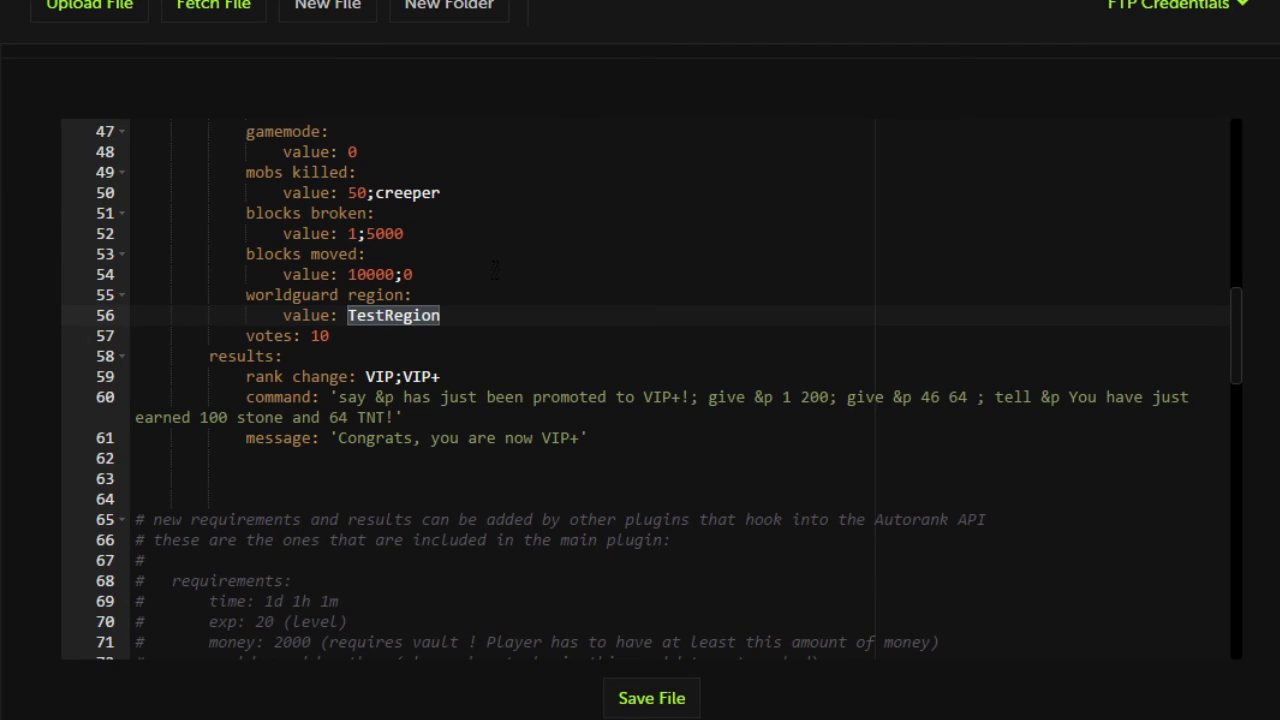
{"action": "type", "text": "survival"}
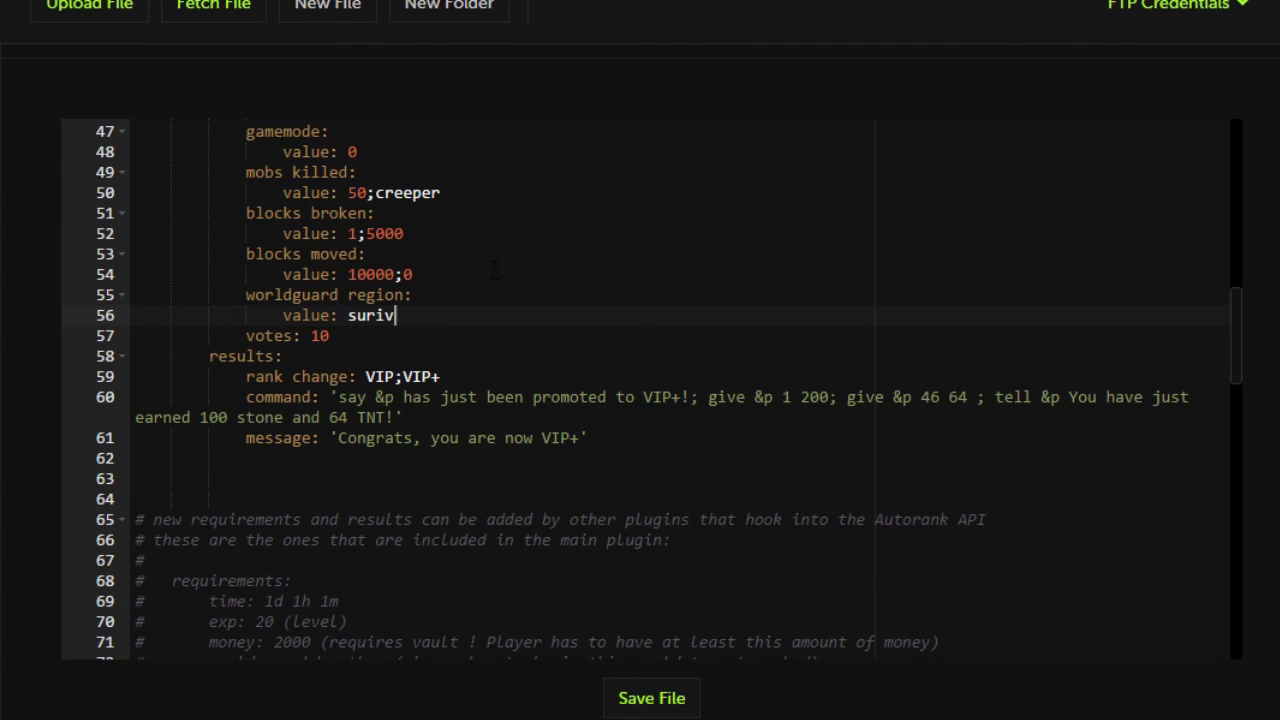
{"action": "key", "text": "BackSpace"}
{"action": "key", "text": "BackSpace"}
{"action": "key", "text": "BackSpace"}
{"action": "key", "text": "BackSpace"}
{"action": "type", "text": "ival"}
Put the VIP votes number on its own indented value: line and set it to 50
{"action": "left_click", "coordinate": [345, 337]}
{"action": "key", "text": "Left"}
{"action": "key", "text": "Left"}
{"action": "key", "text": "Return"}
{"action": "type", "text": "value:"}
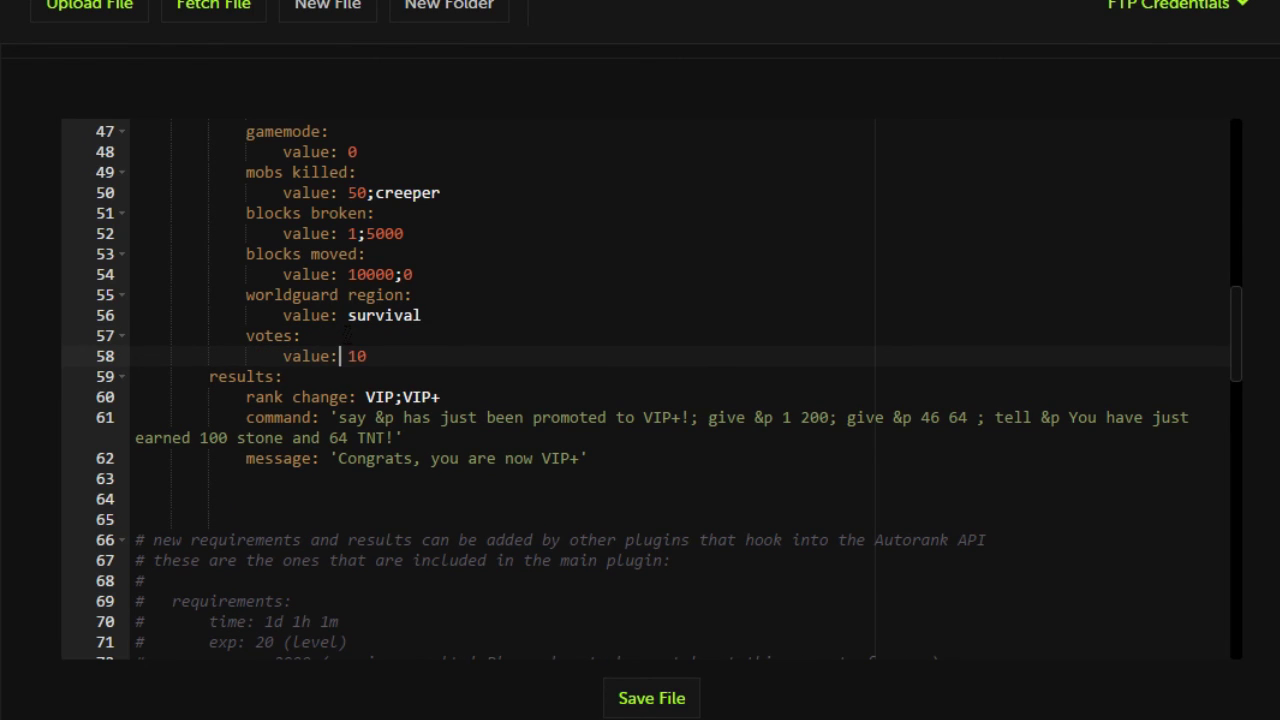
{"action": "key", "text": "Right"}
{"action": "key", "text": "BackSpace"}
{"action": "type", "text": "5"}
Review the VIP requirements together with the requirements and results of the ranks above it
{"action": "scroll", "coordinate": [650, 390], "scroll_direction": "up", "scroll_amount": 2}
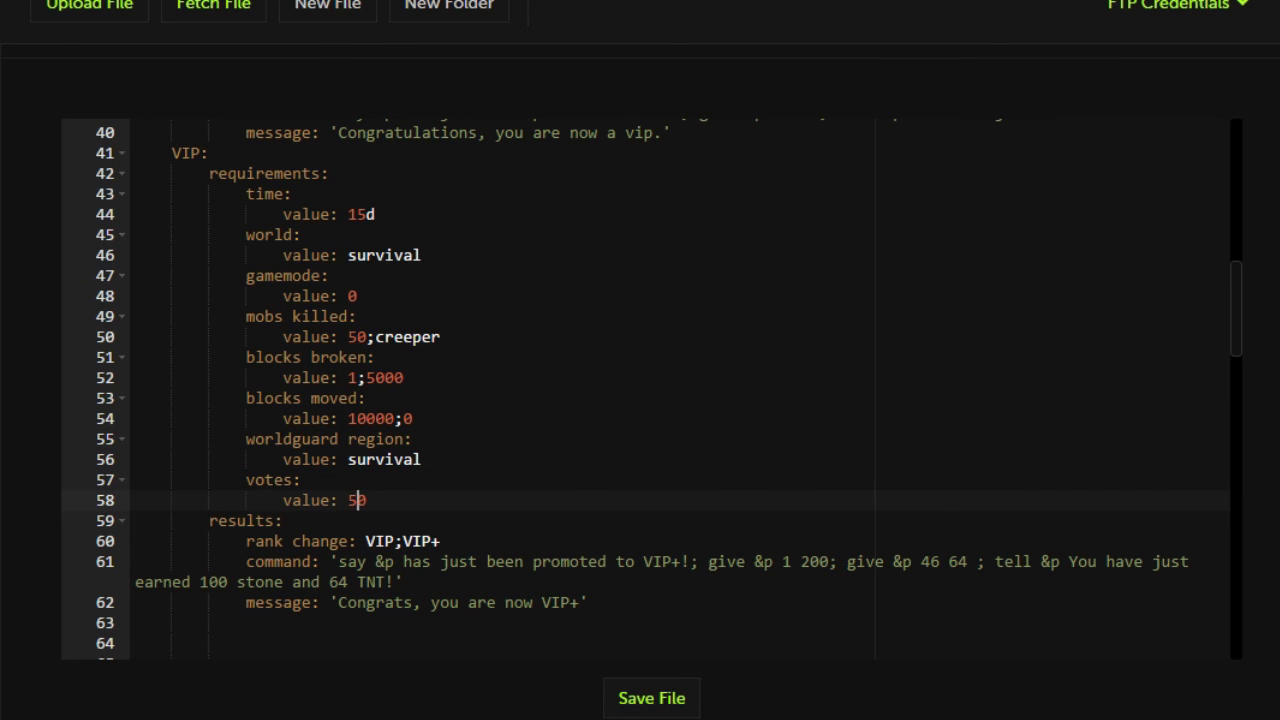
{"action": "scroll", "coordinate": [650, 390], "scroll_direction": "up", "scroll_amount": 10}
{"action": "scroll", "coordinate": [478, 515], "scroll_direction": "down", "scroll_amount": 5}
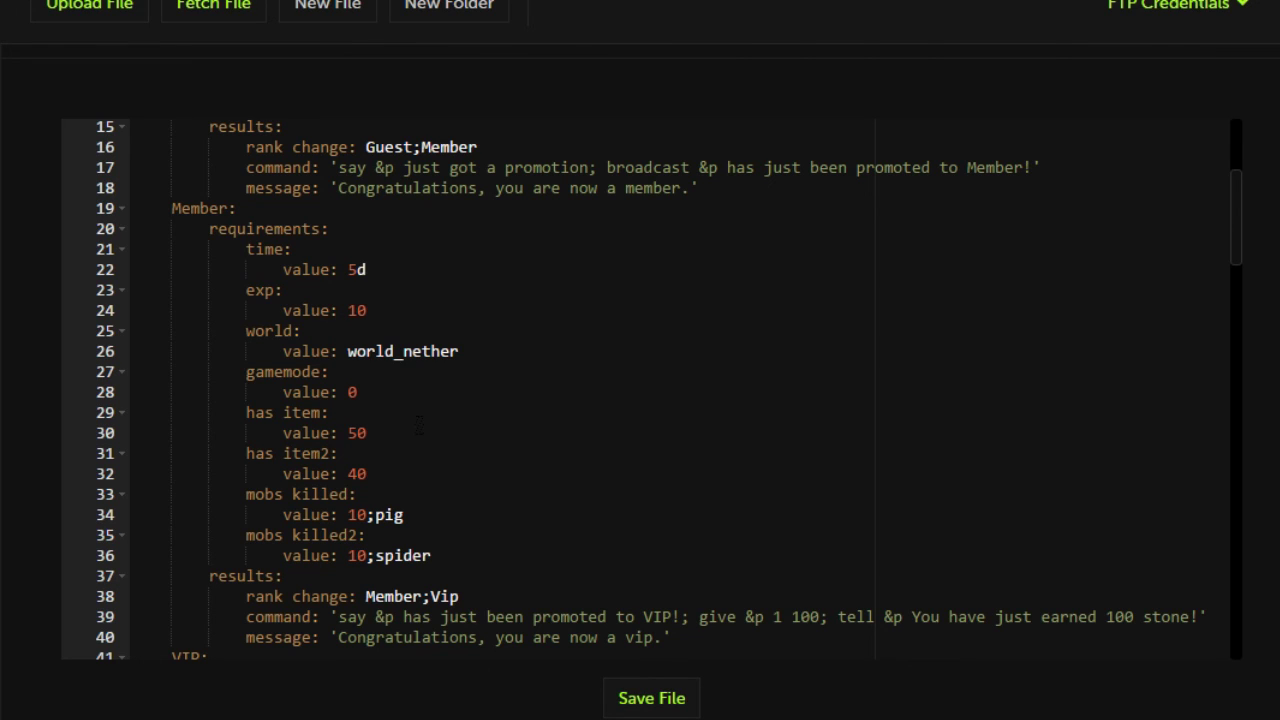
{"action": "scroll", "coordinate": [419, 427], "scroll_direction": "down", "scroll_amount": 1}
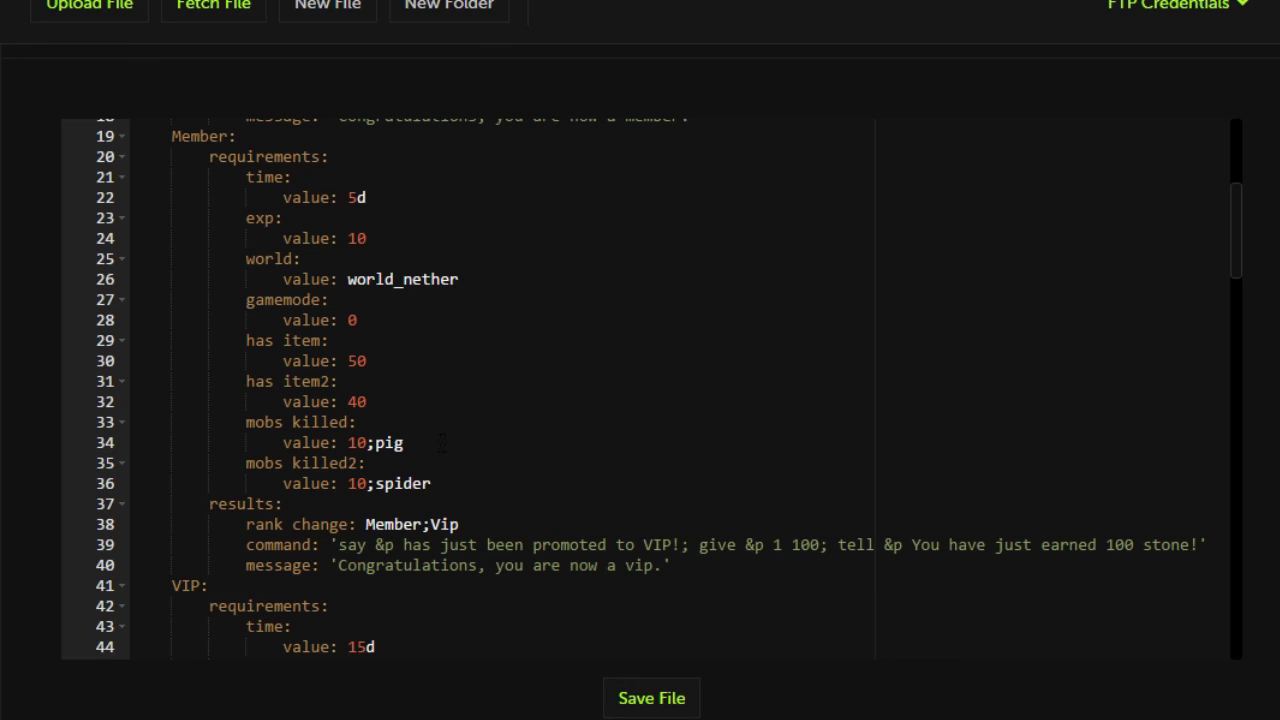
{"action": "scroll", "coordinate": [441, 443], "scroll_direction": "down", "scroll_amount": 3}
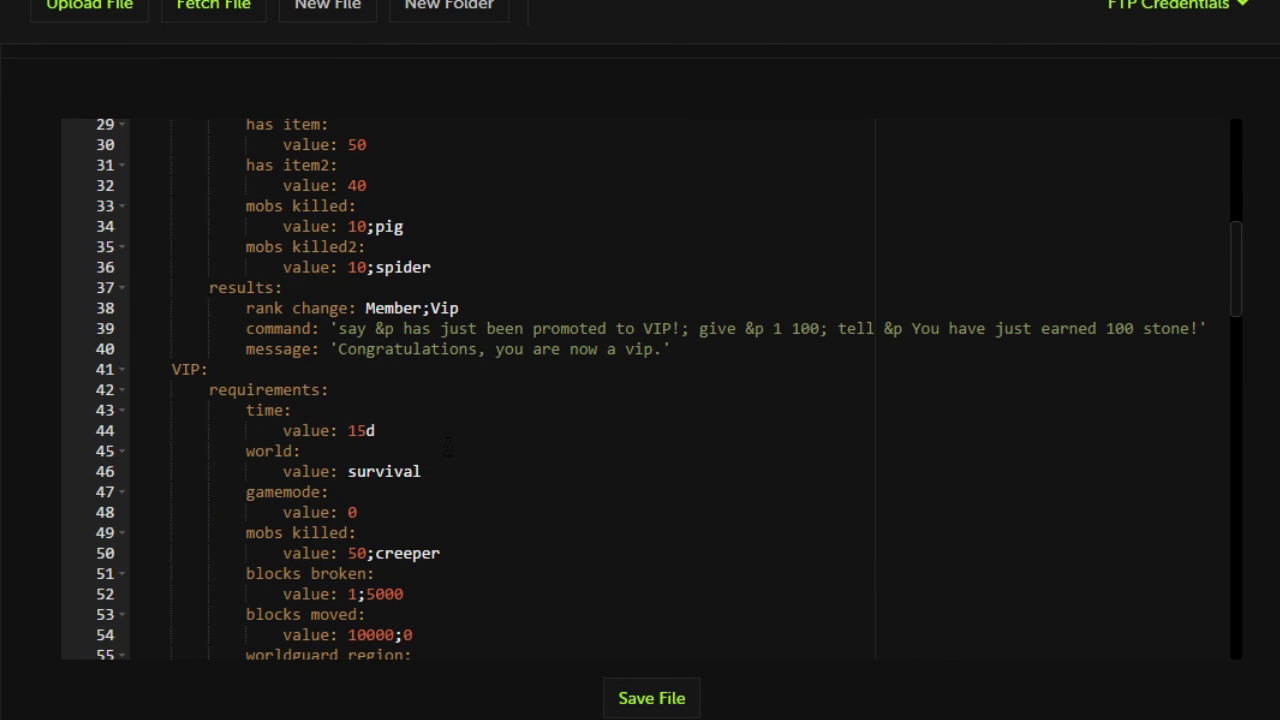